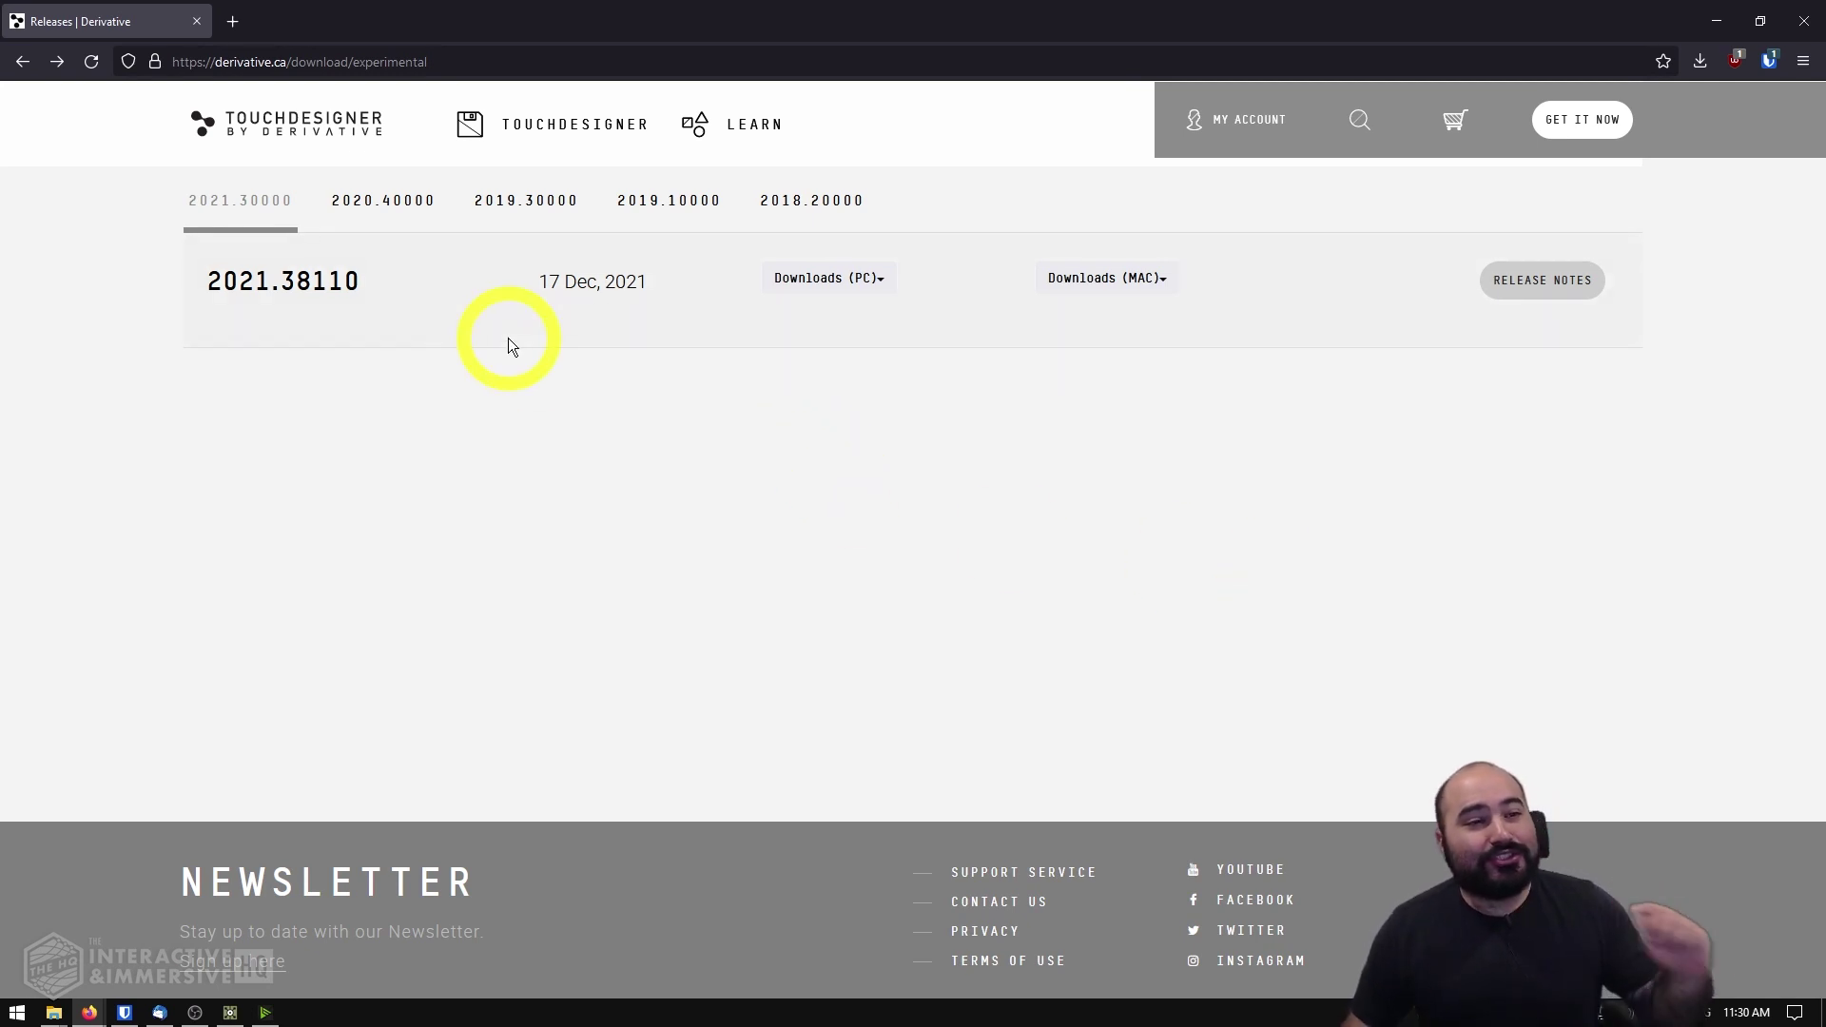
- Highlight the 17 Dec, 2021 release date and the 2021.38110 build number on the page
{"action": "left_click_drag", "start_coordinate": [539, 285], "coordinate": [647, 283]}
{"action": "left_click", "coordinate": [670, 434]}
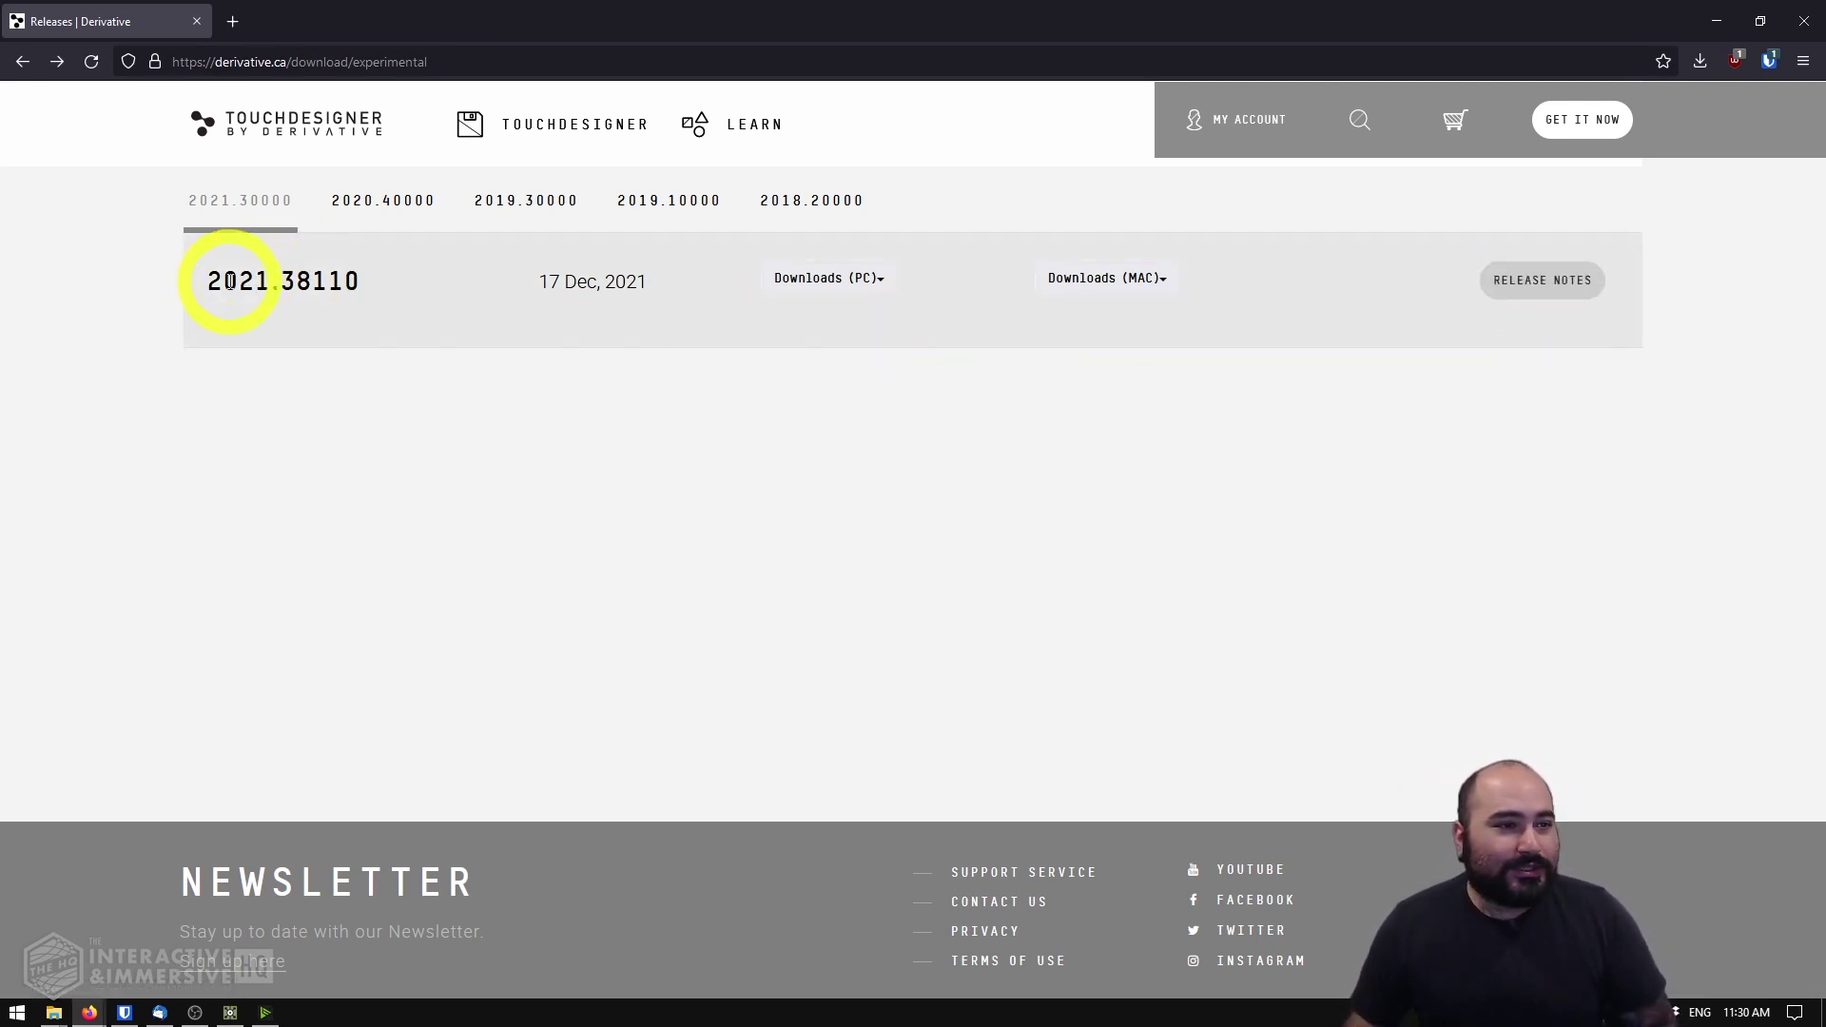
{"action": "left_click_drag", "start_coordinate": [209, 281], "coordinate": [333, 278]}
{"action": "left_click", "coordinate": [352, 283]}
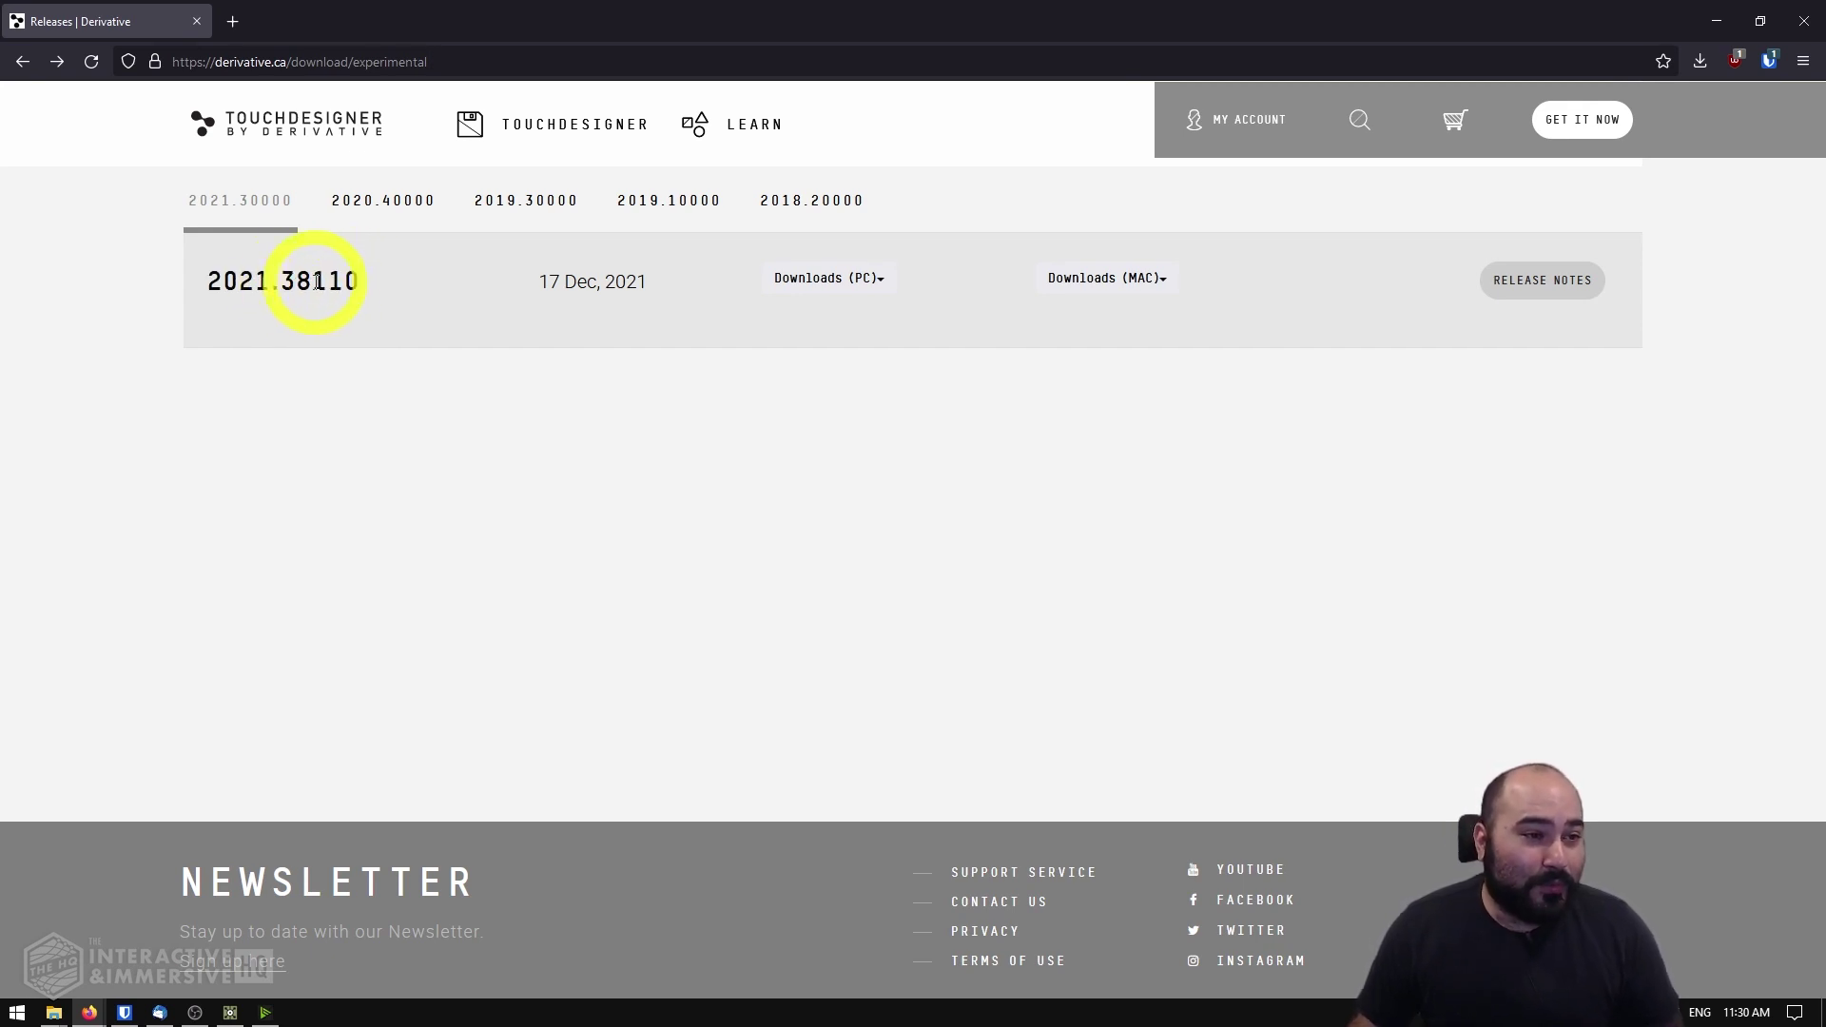
{"action": "double_click", "coordinate": [354, 279]}
{"action": "left_click", "coordinate": [501, 359]}
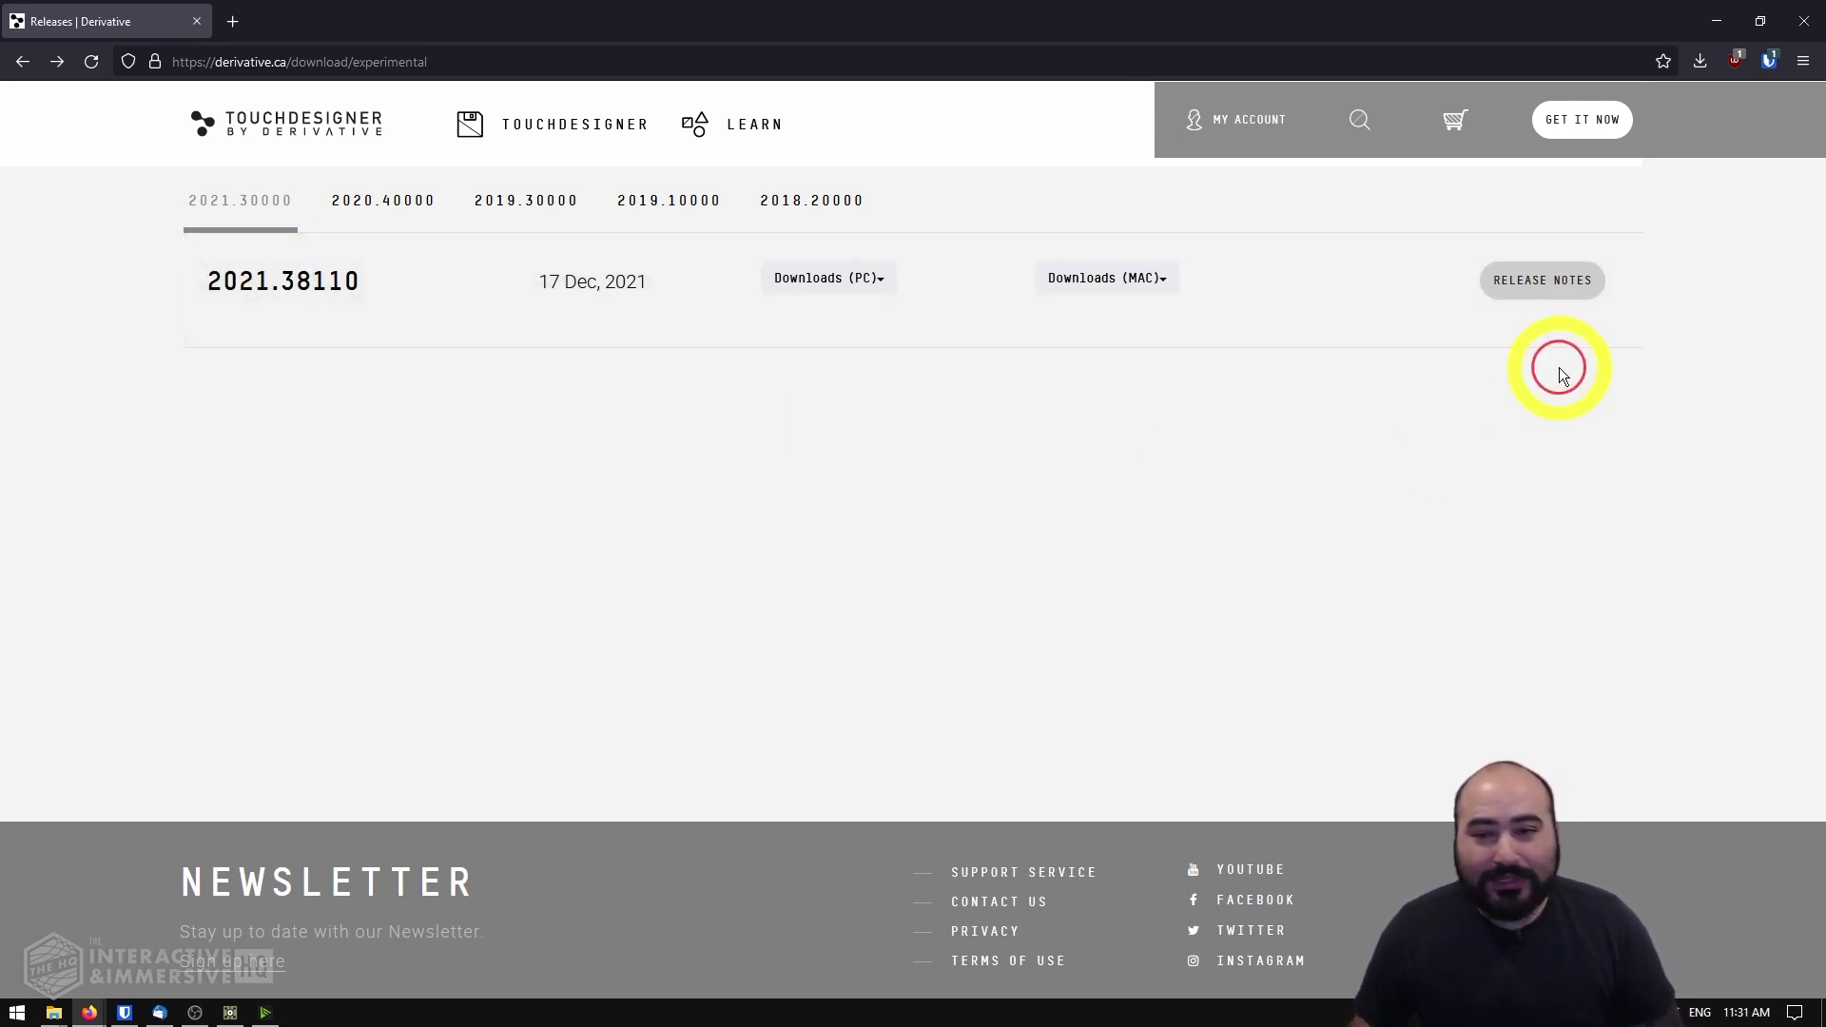
- Open the 2021.38110 release notes and scroll through the features down to Known Issues
{"action": "left_click", "coordinate": [1567, 287]}
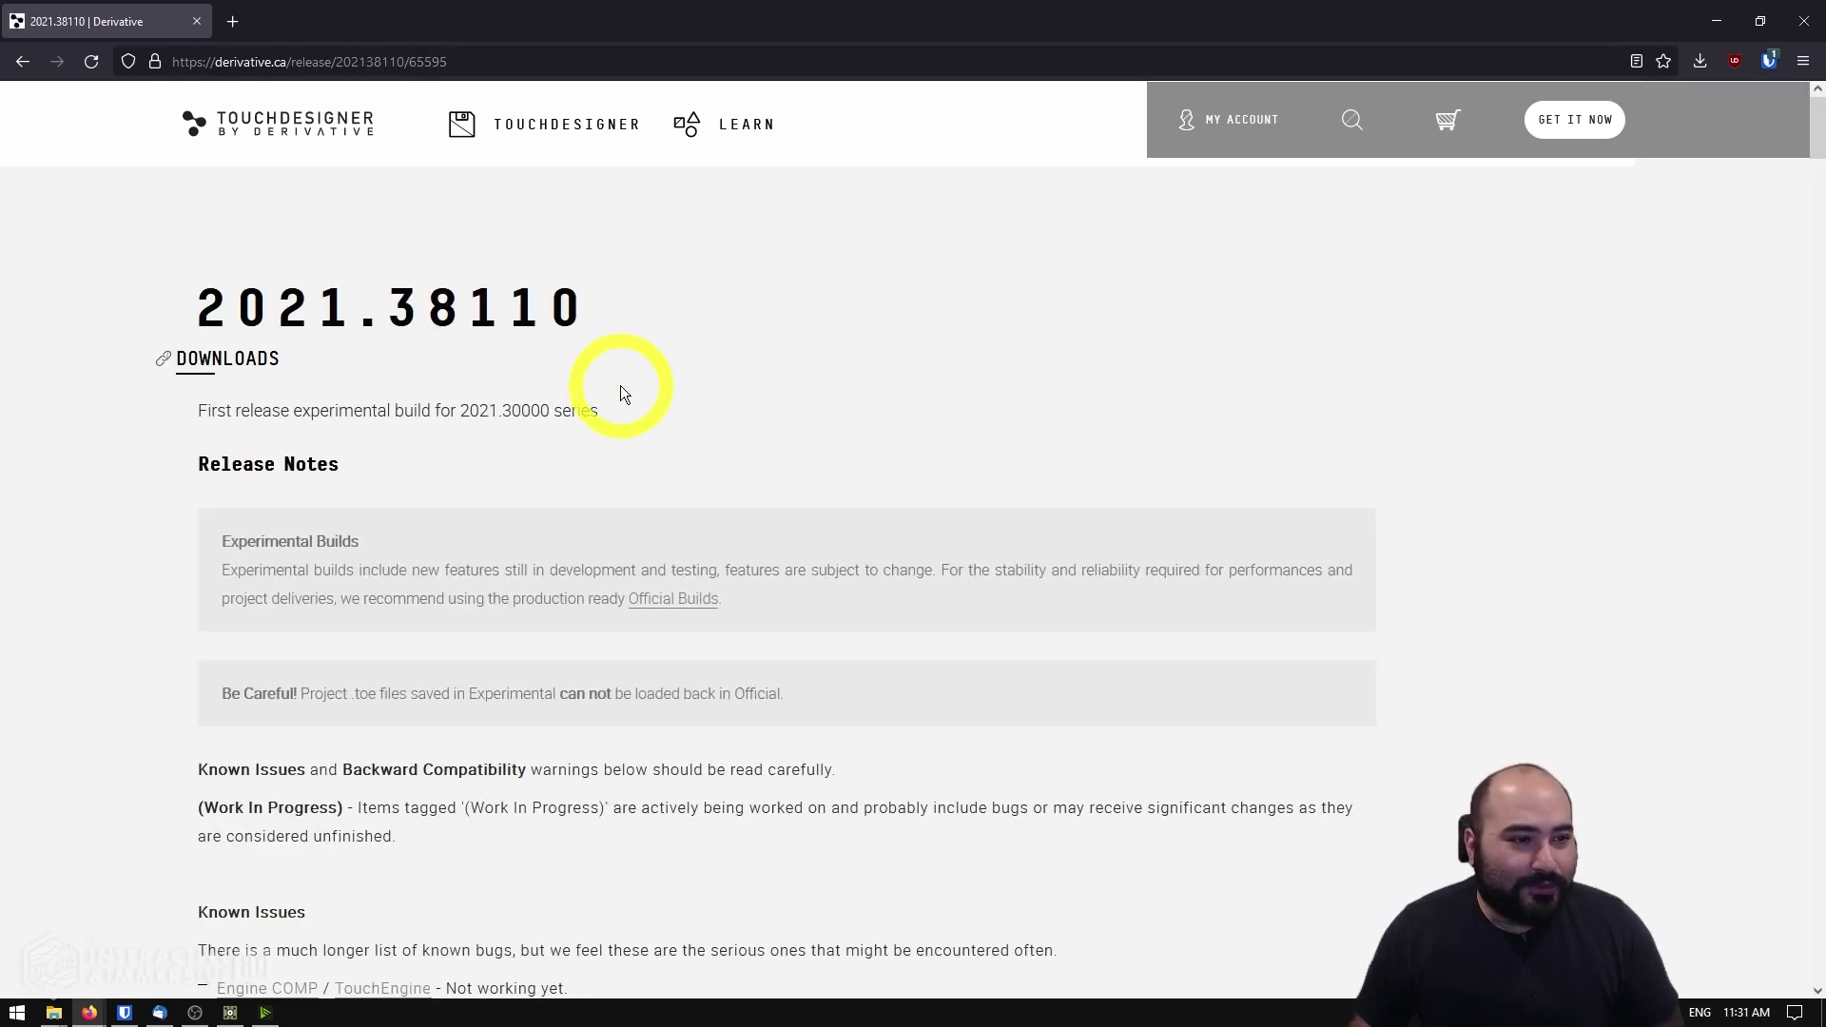
{"action": "scroll", "coordinate": [864, 466], "scroll_direction": "down", "scroll_amount": 5}
{"action": "scroll", "coordinate": [1041, 494], "scroll_direction": "down", "scroll_amount": 20}
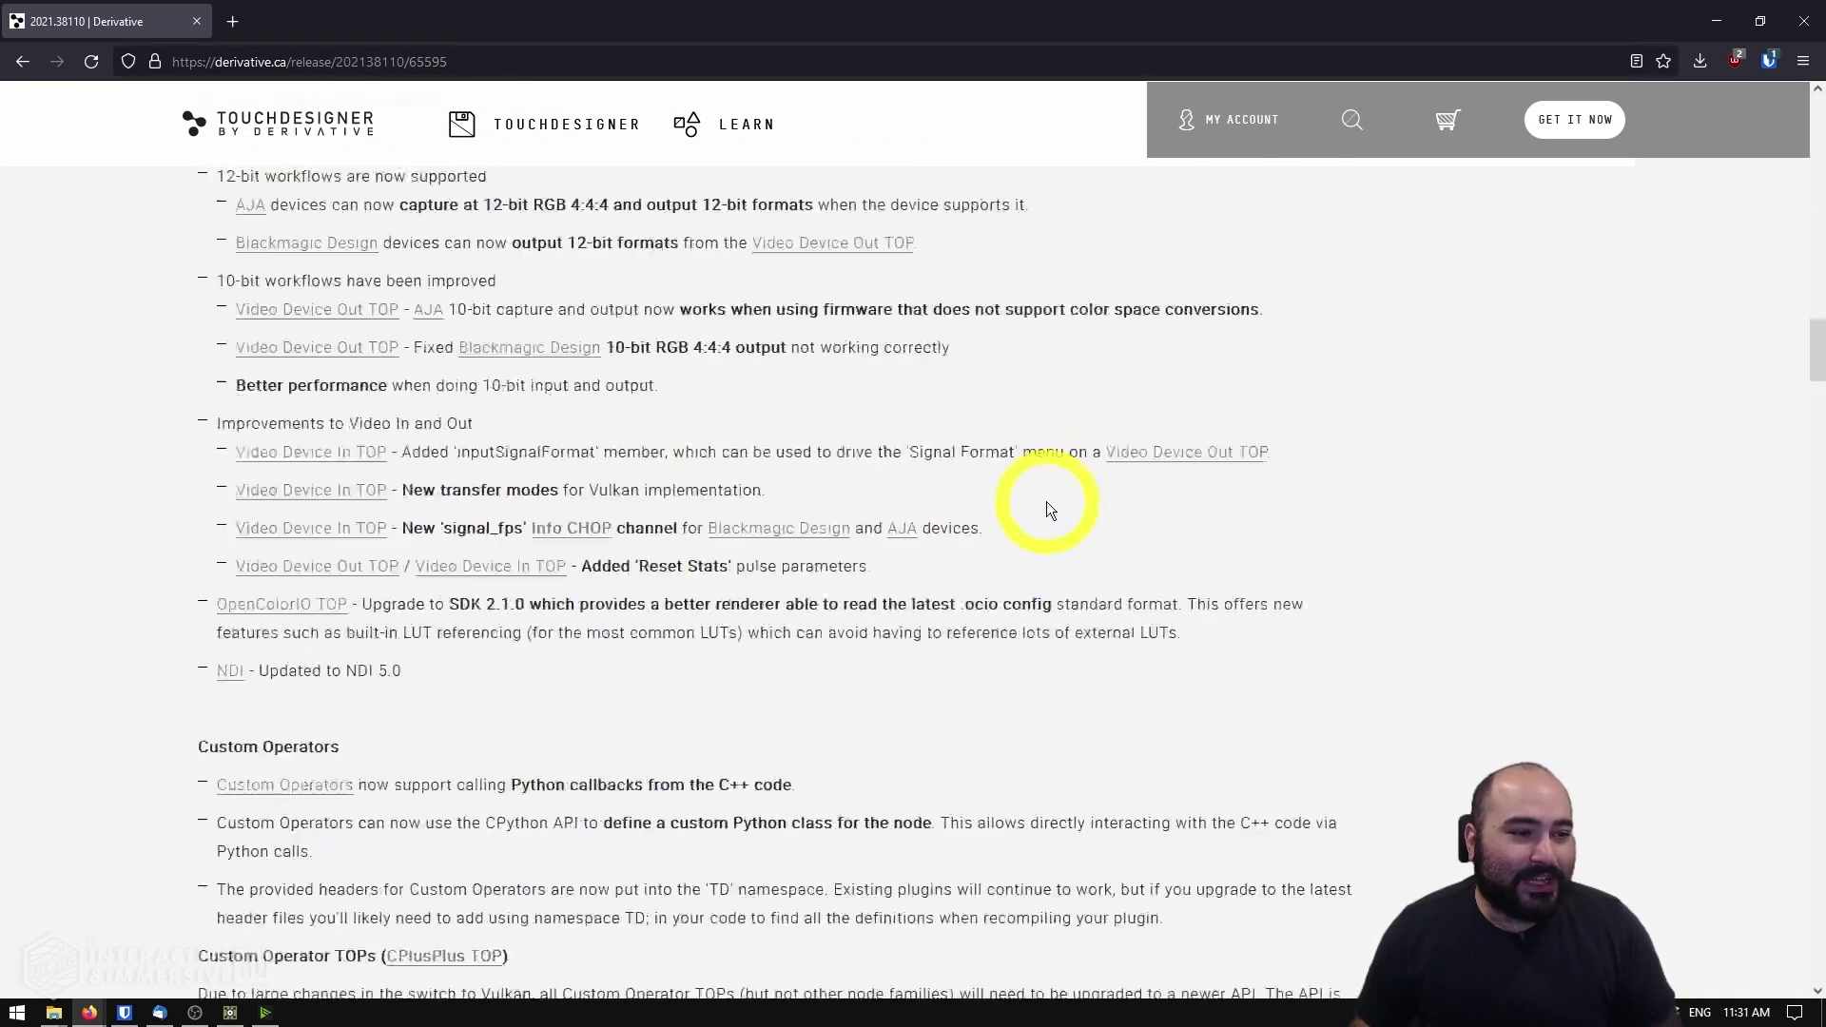
{"action": "scroll", "coordinate": [1047, 501], "scroll_direction": "down", "scroll_amount": 20}
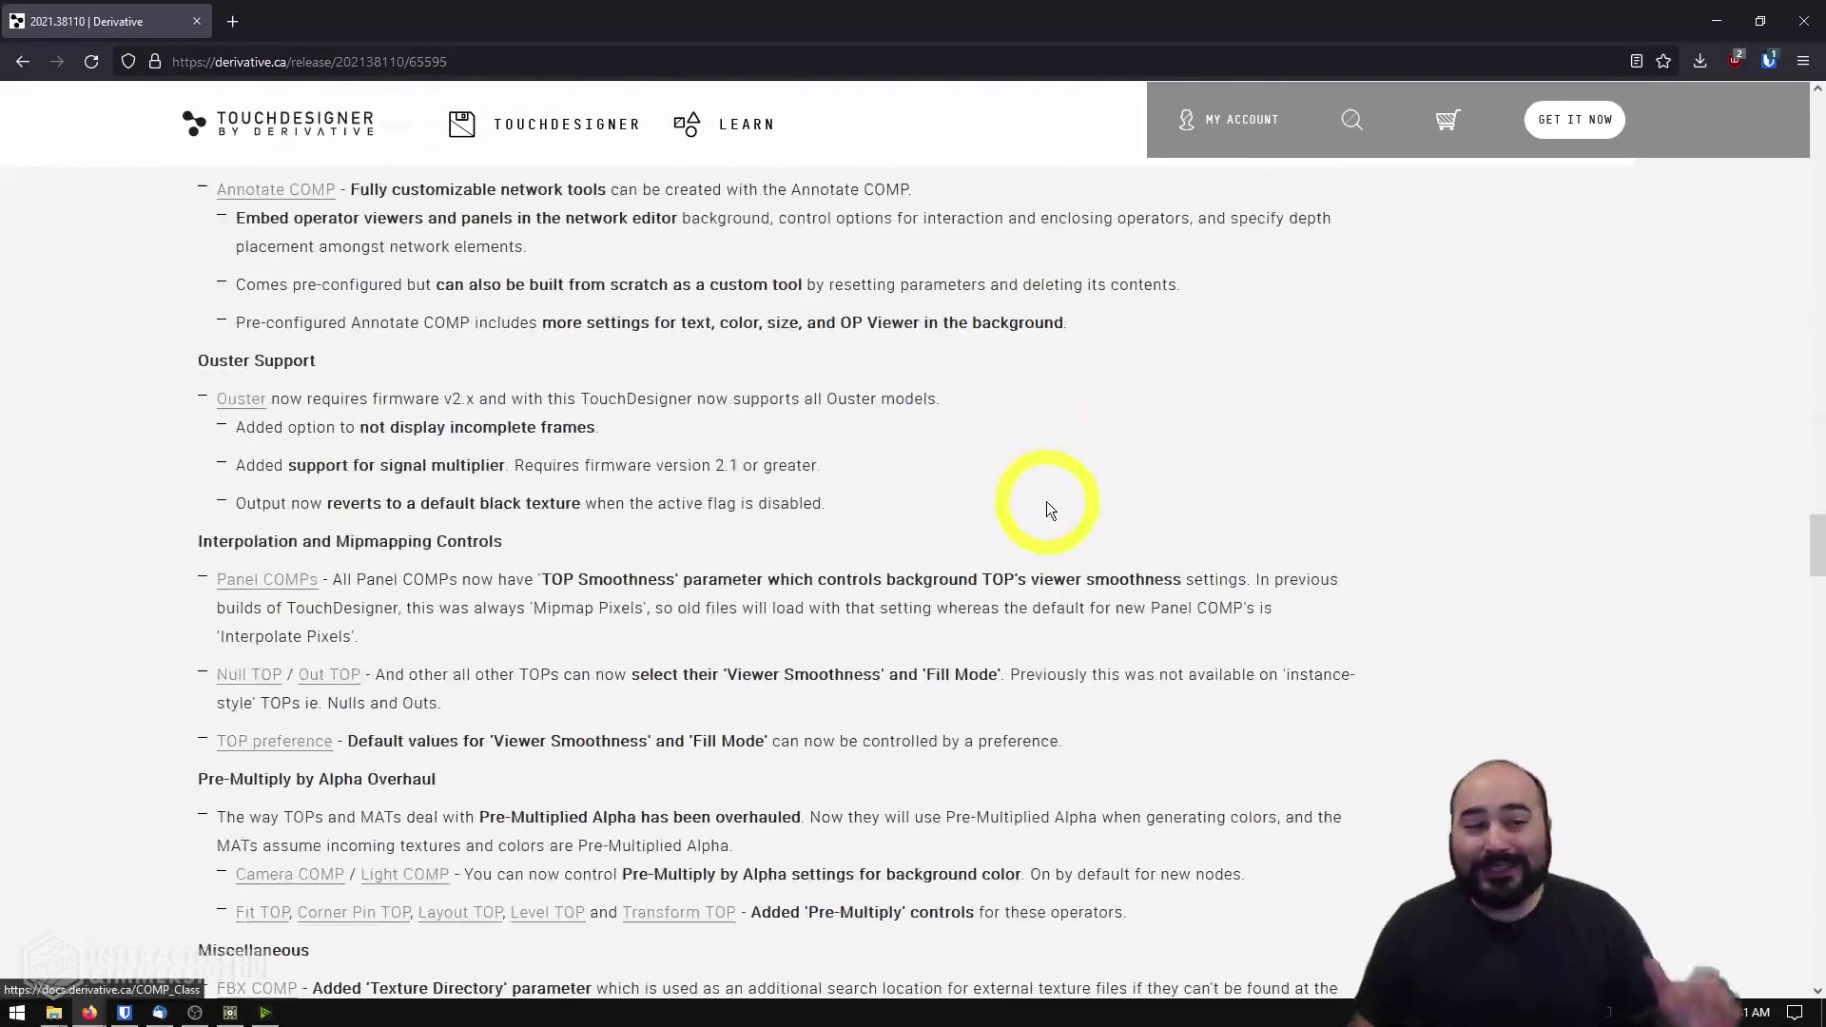
{"action": "scroll", "coordinate": [1047, 500], "scroll_direction": "down", "scroll_amount": 2}
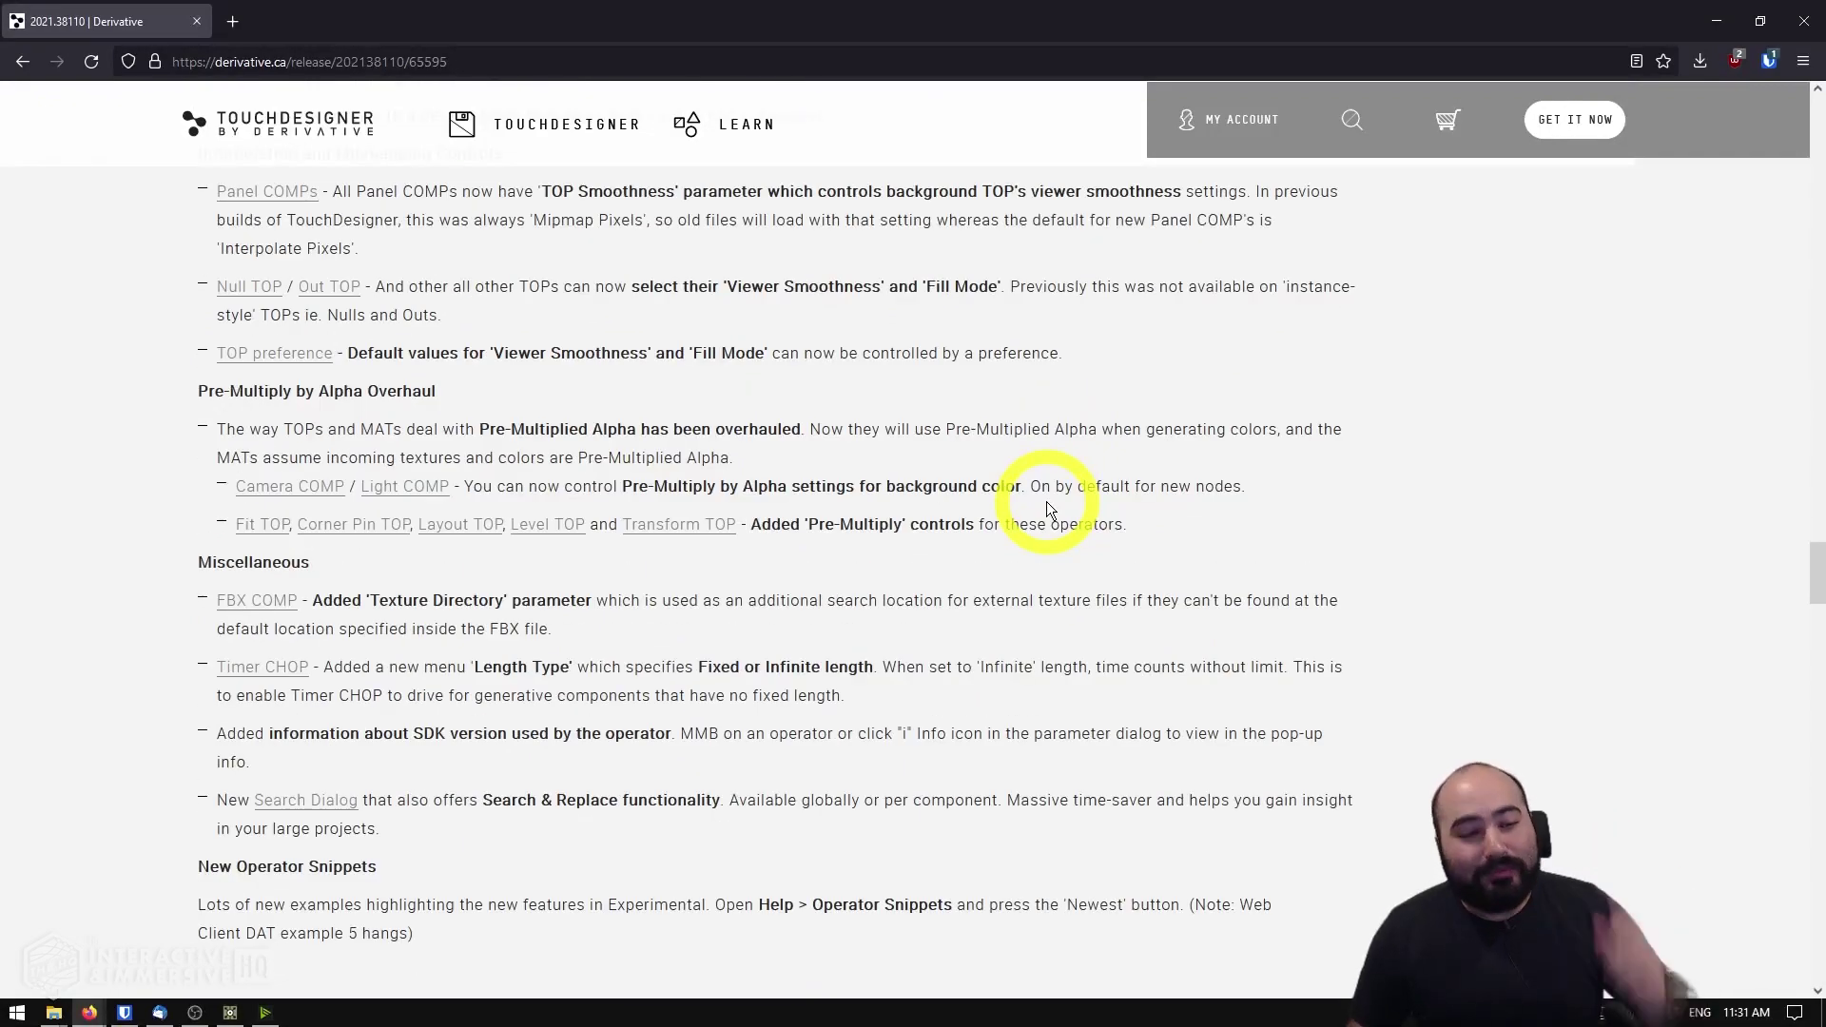
{"action": "scroll", "coordinate": [1046, 500], "scroll_direction": "up", "scroll_amount": 20}
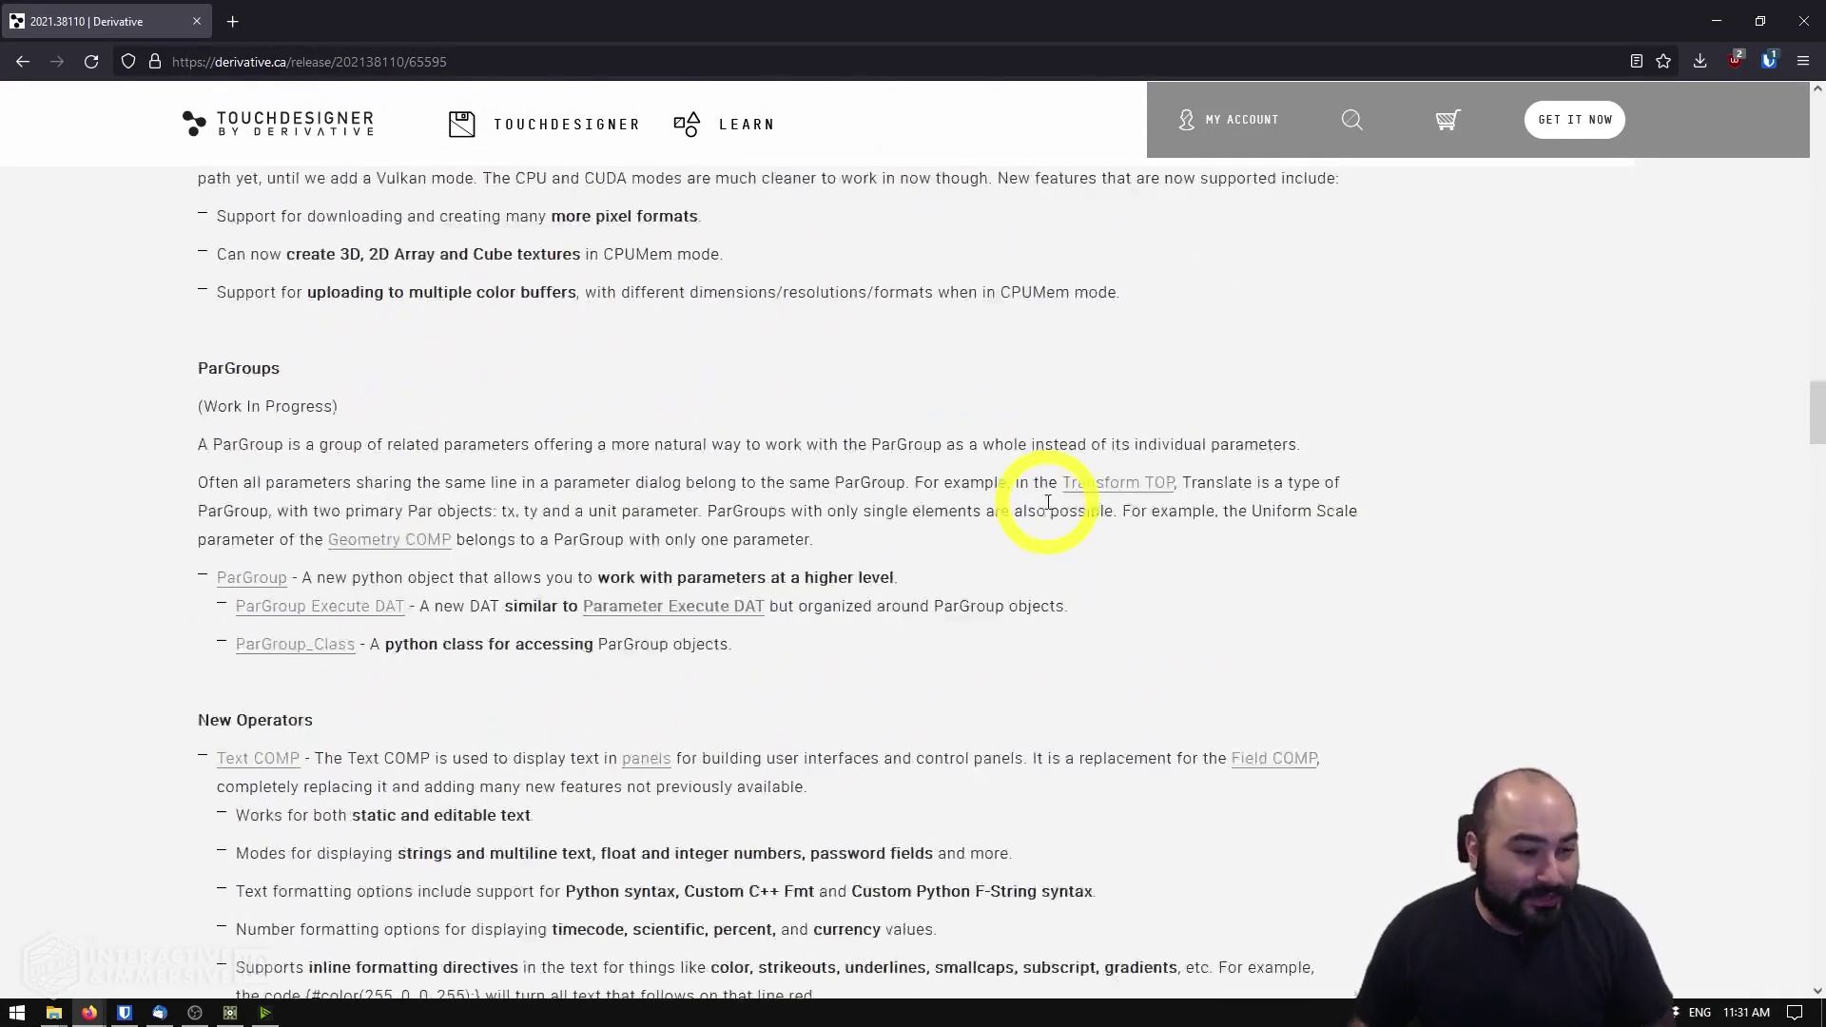
{"action": "scroll", "coordinate": [1047, 501], "scroll_direction": "up", "scroll_amount": 20}
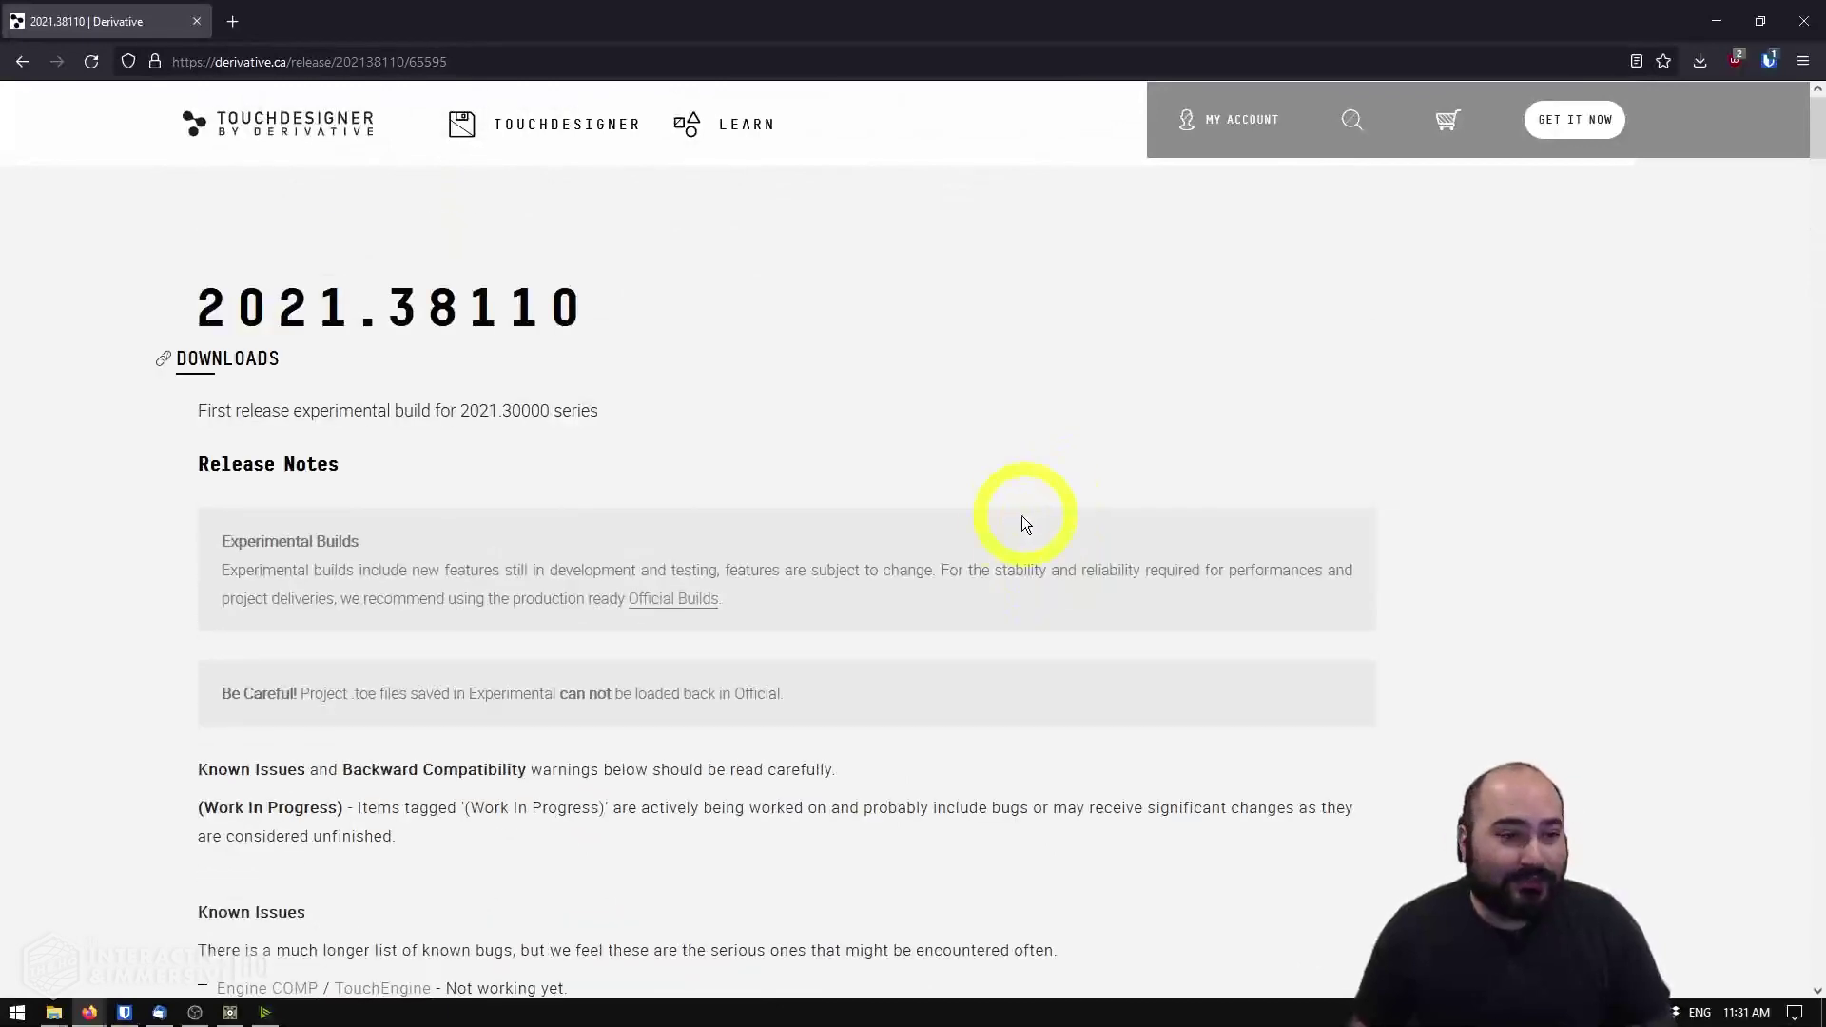
{"action": "scroll", "coordinate": [998, 539], "scroll_direction": "down", "scroll_amount": 5}
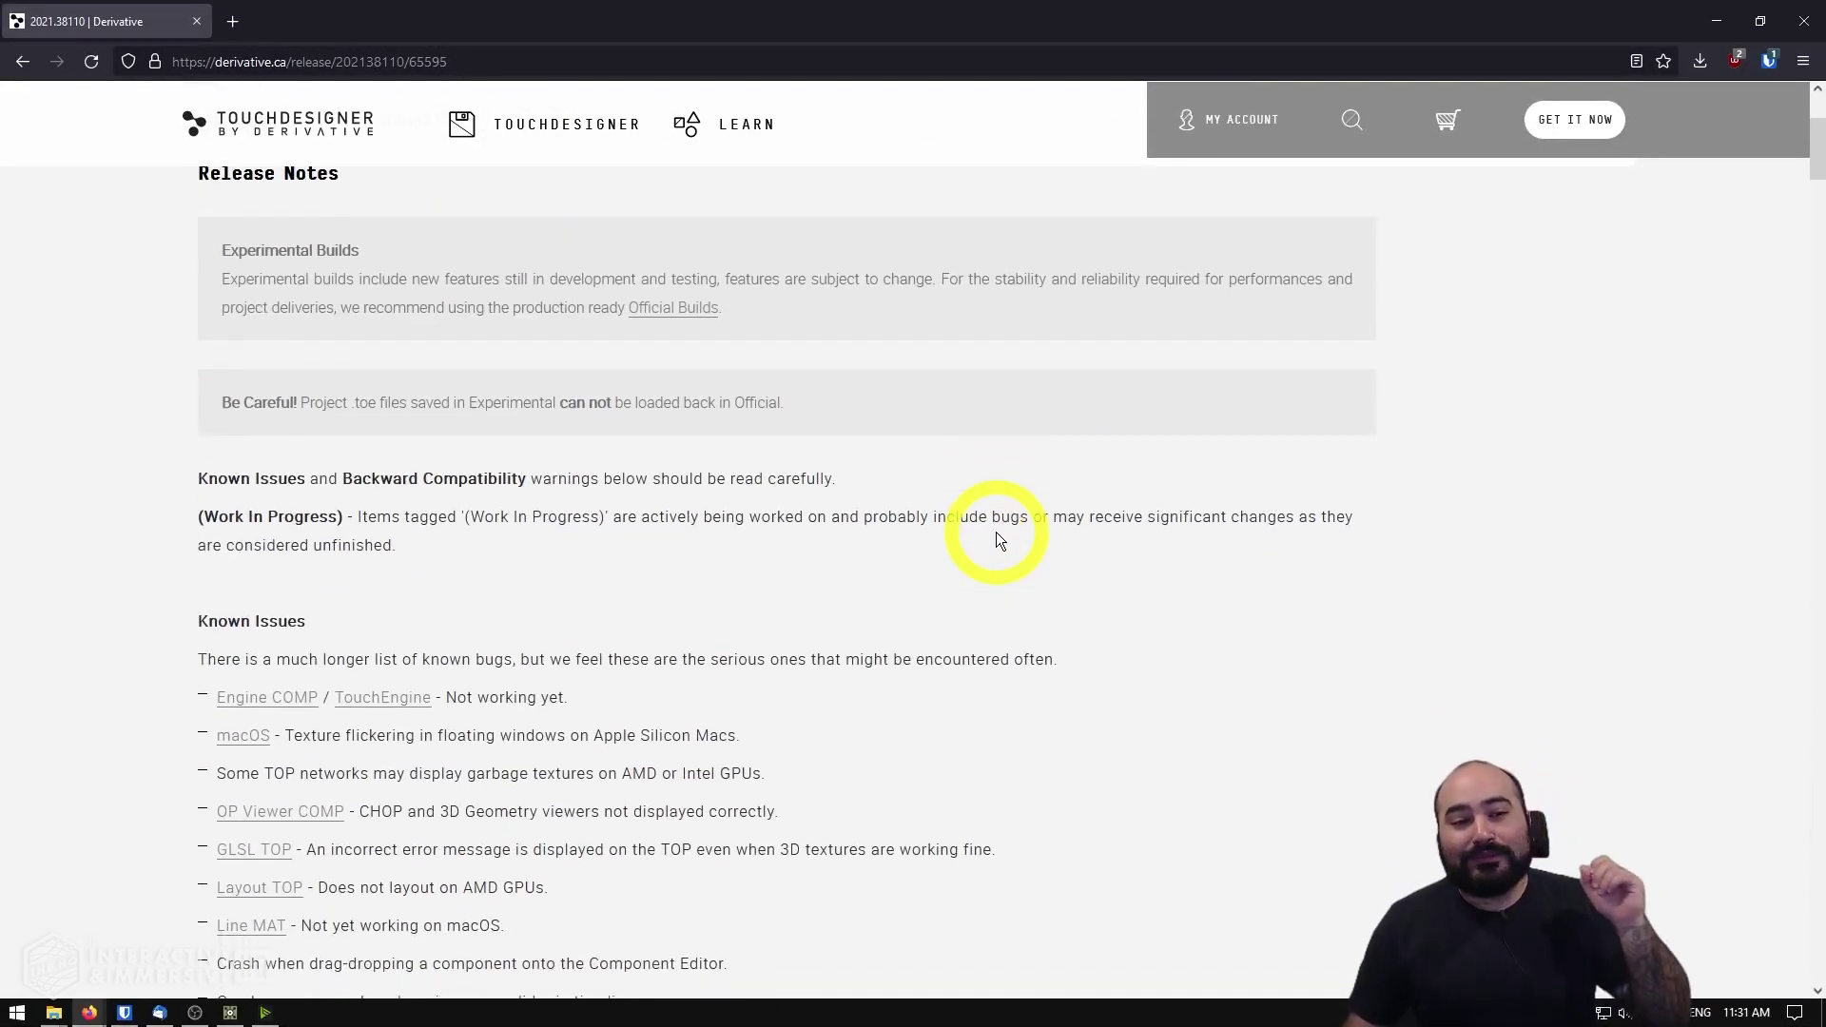
{"action": "scroll", "coordinate": [998, 538], "scroll_direction": "down", "scroll_amount": 5}
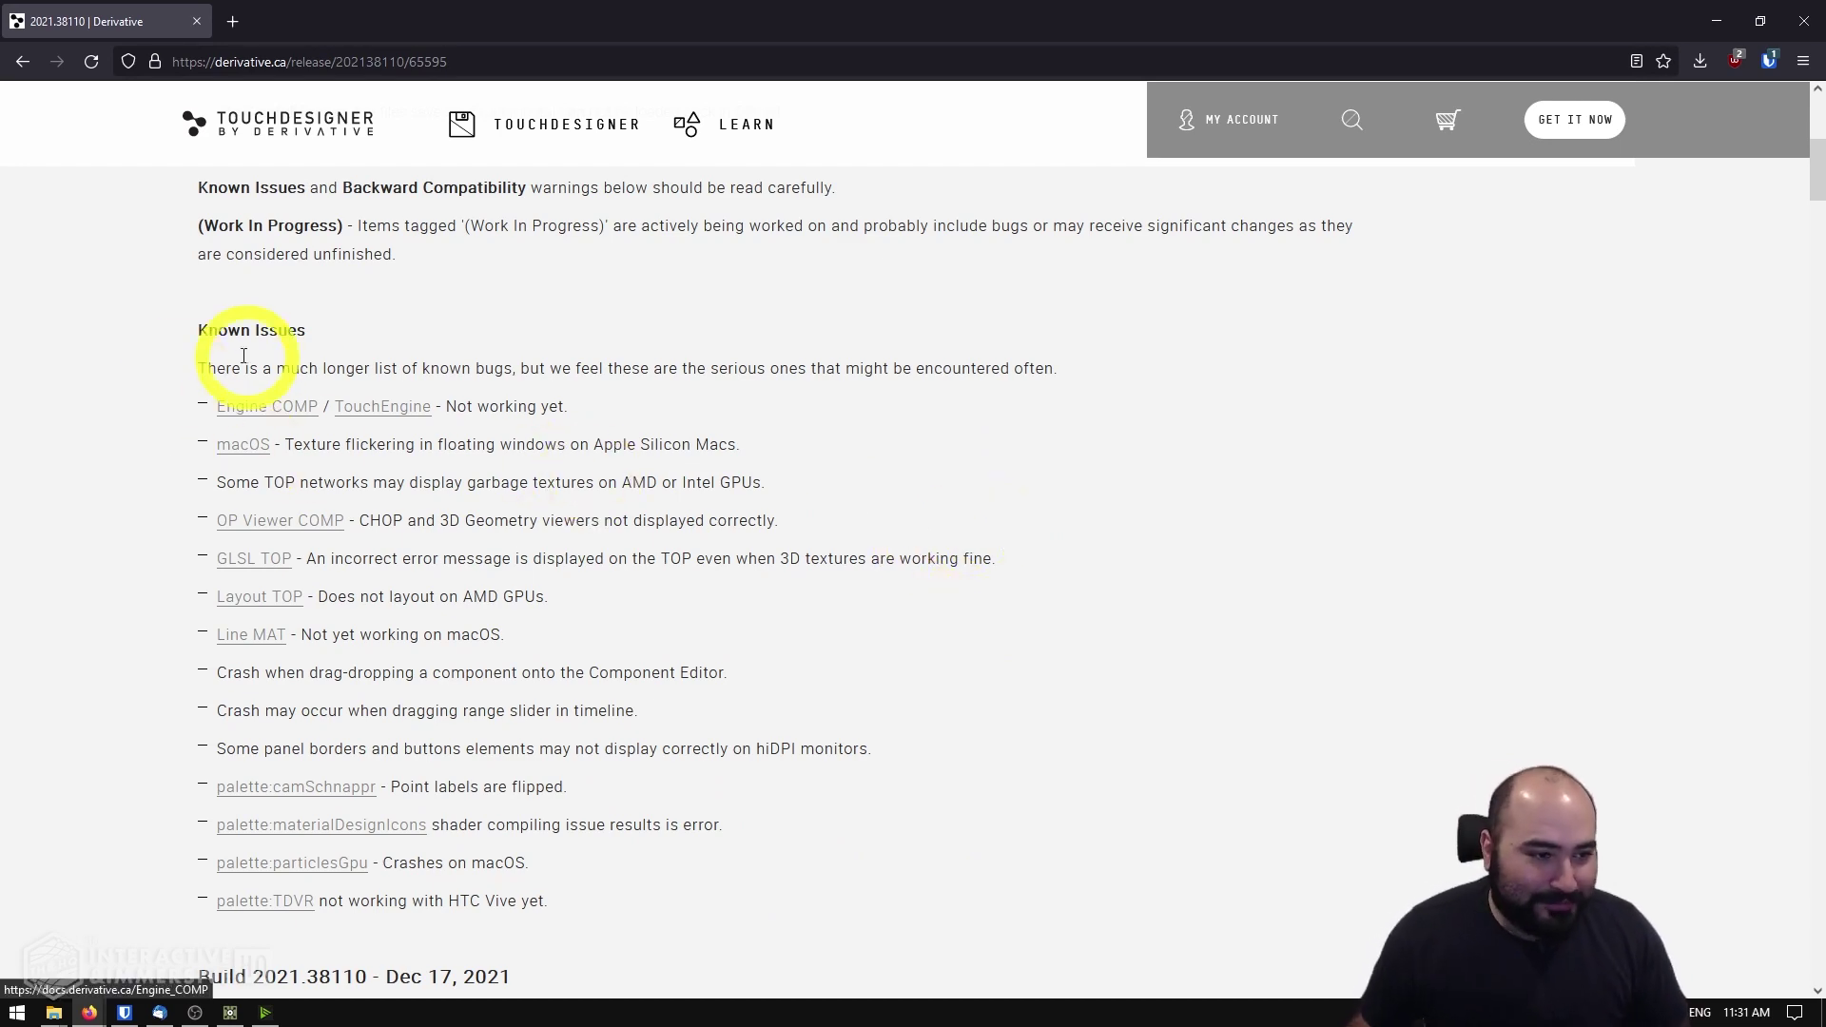
- Switch to TouchDesigner and pan the network to show moviefilein1, displace1, geo1 and out1
{"action": "left_click", "coordinate": [229, 1014]}
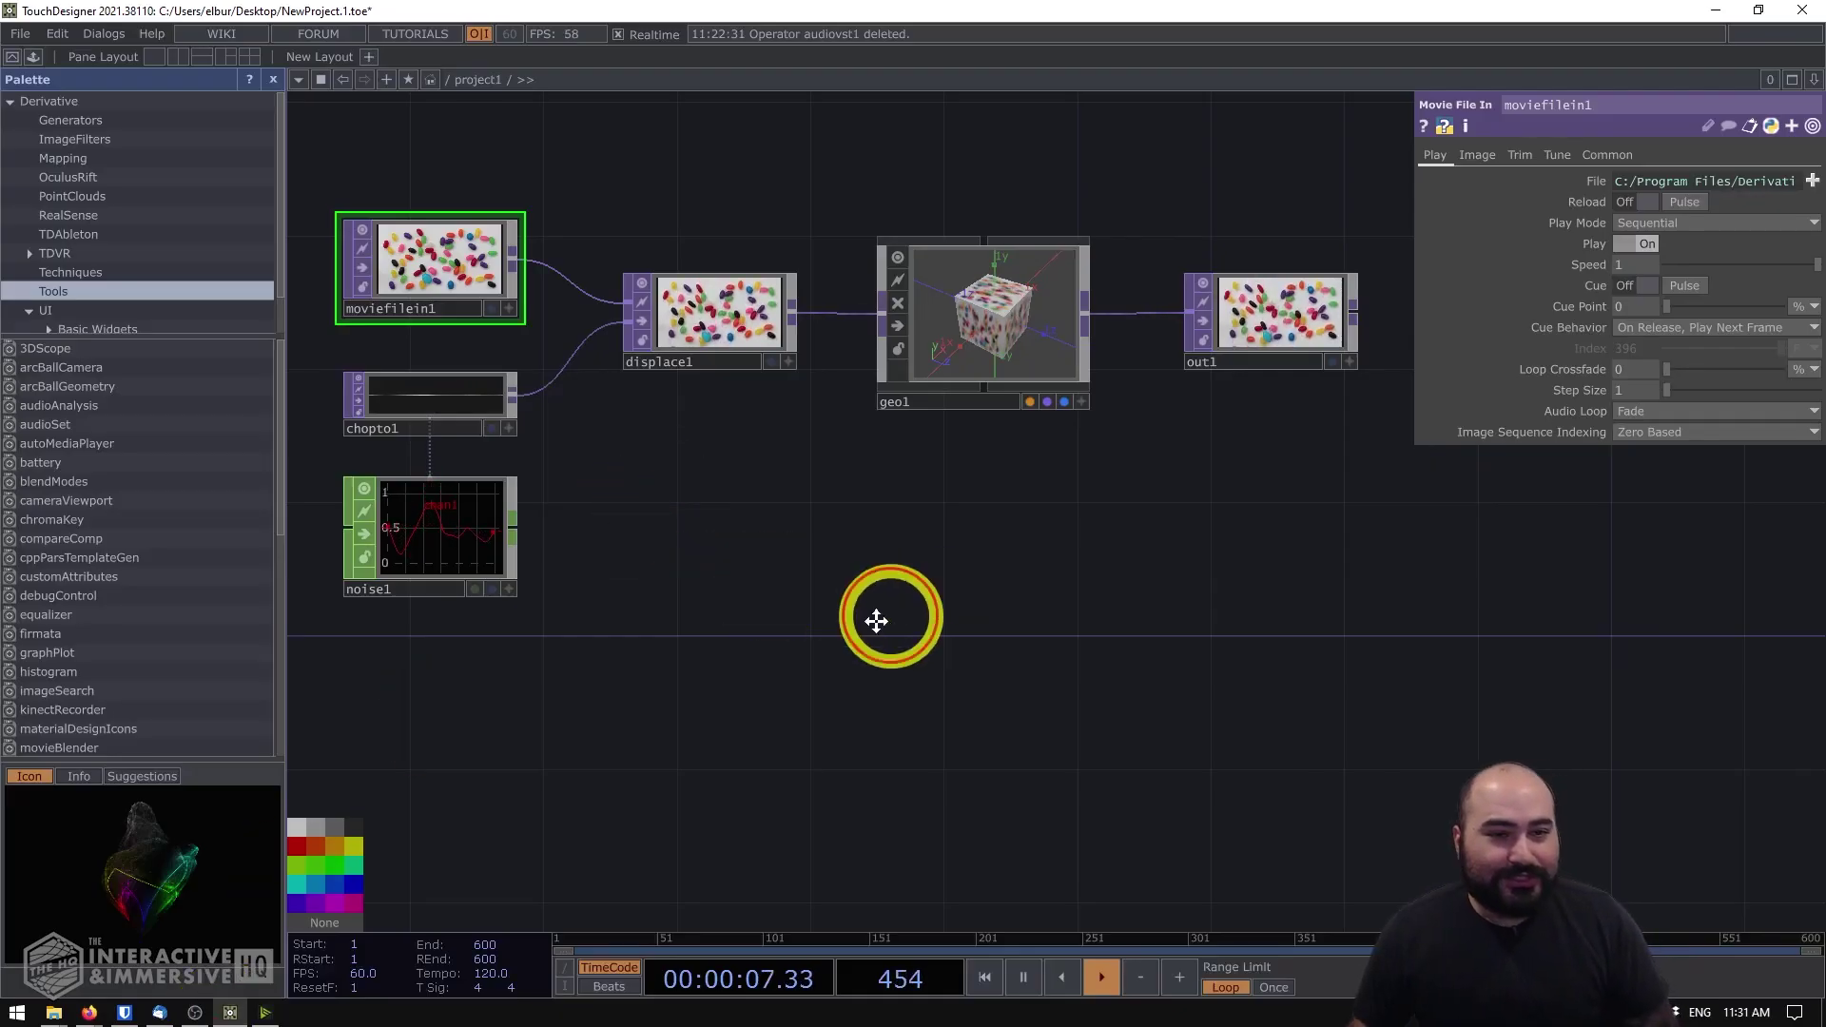
{"action": "left_click_drag", "start_coordinate": [811, 656], "coordinate": [750, 734]}
{"action": "left_click_drag", "start_coordinate": [971, 694], "coordinate": [970, 683]}
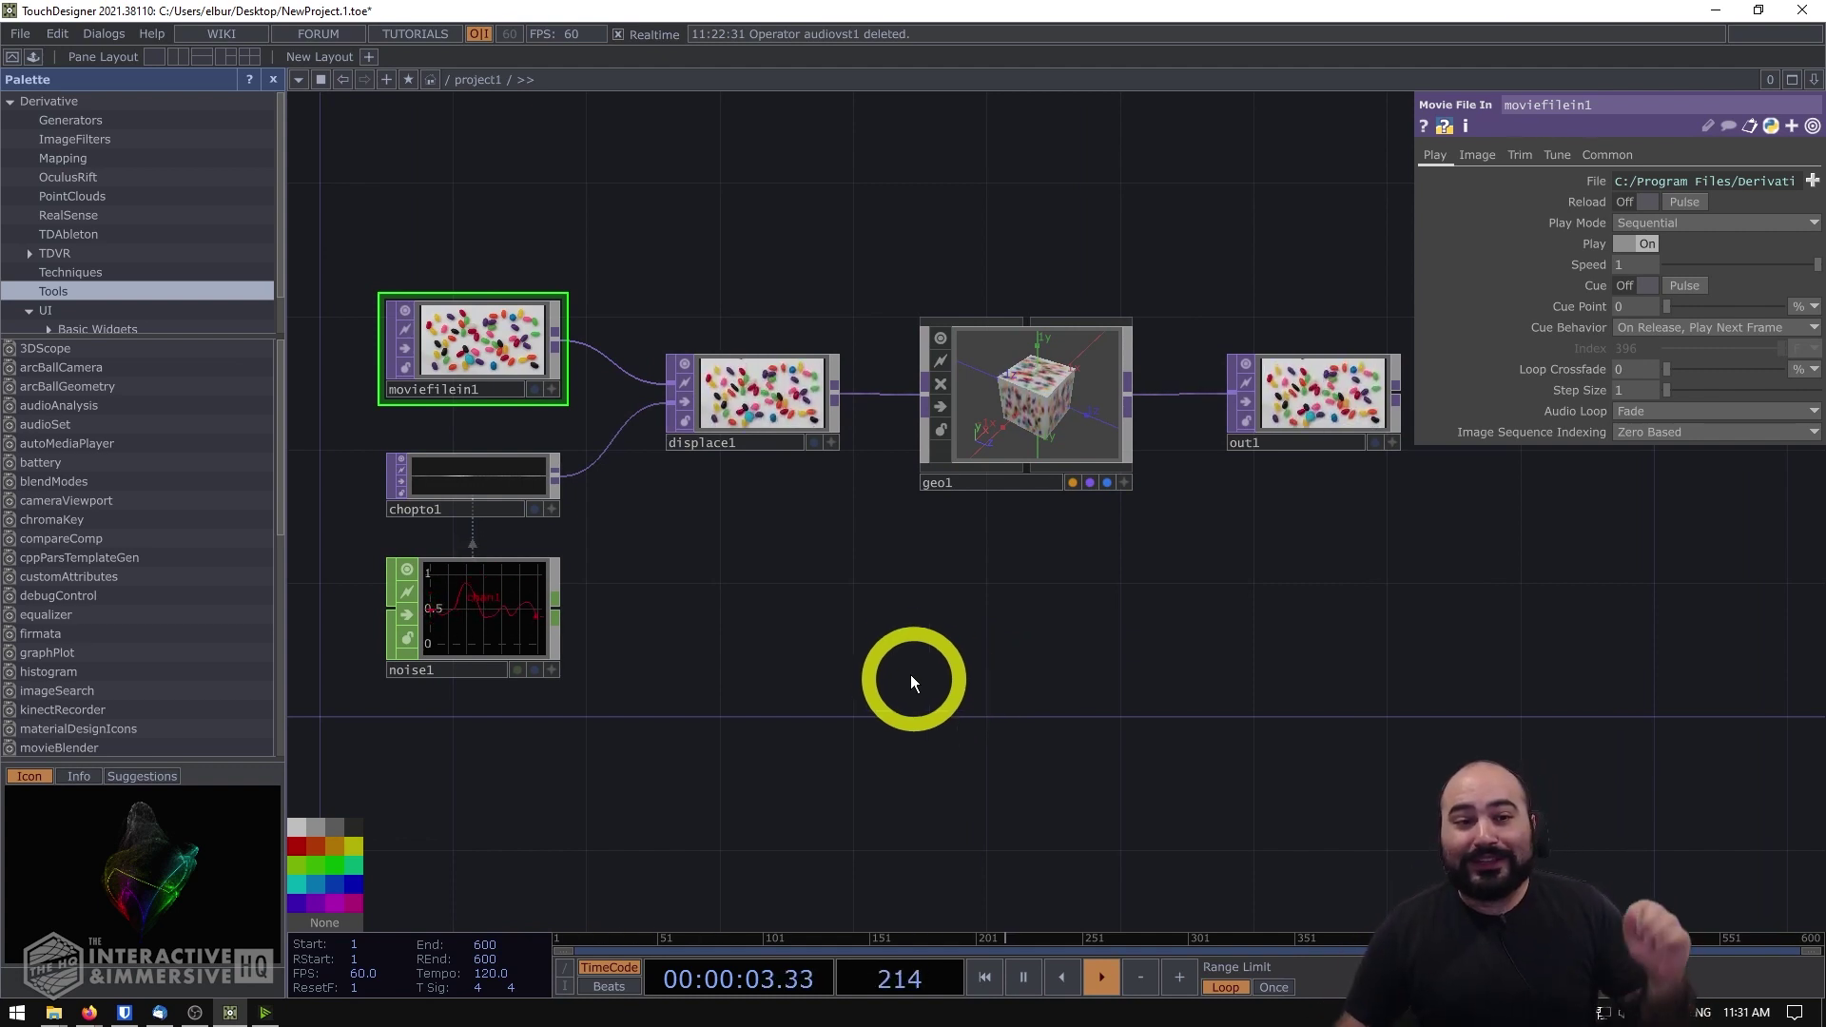
{"action": "left_click_drag", "start_coordinate": [980, 647], "coordinate": [949, 635]}
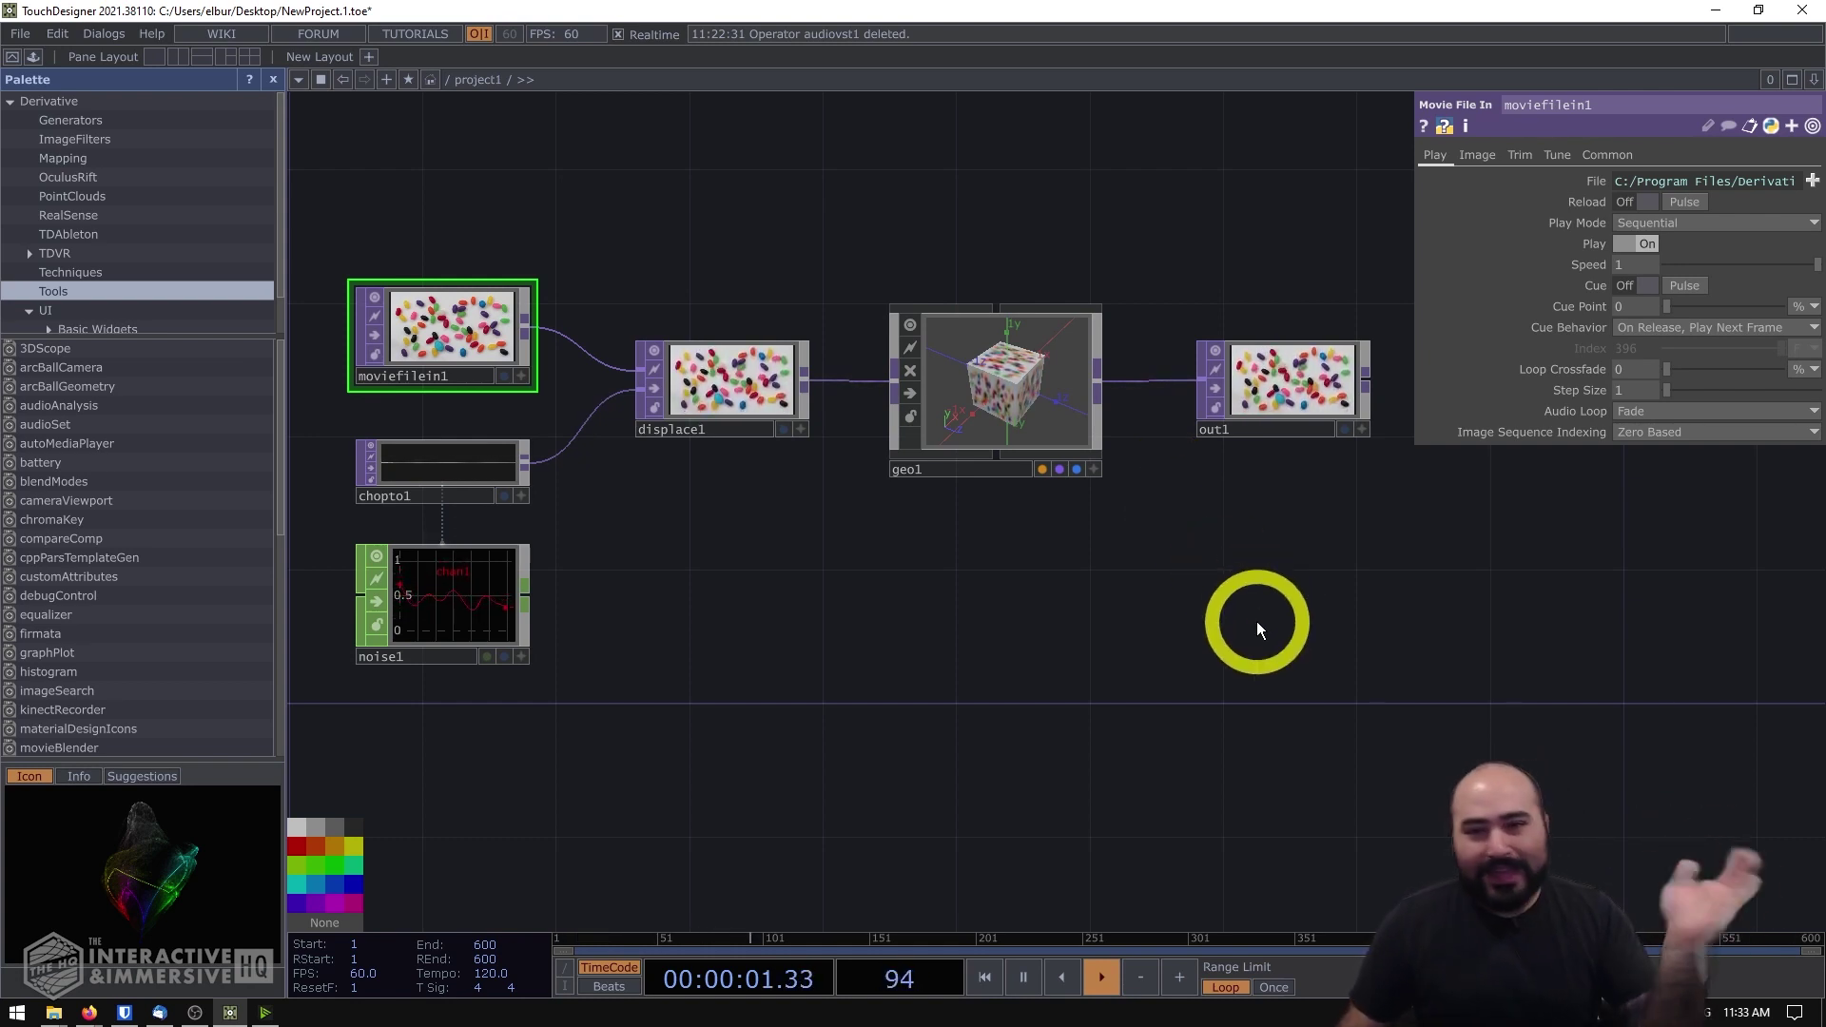
- Create an Audio VST CHOP, audiovst1, and place it below the existing operators
{"action": "left_click", "coordinate": [1260, 699]}
{"action": "left_click_drag", "start_coordinate": [1259, 699], "coordinate": [1248, 555]}
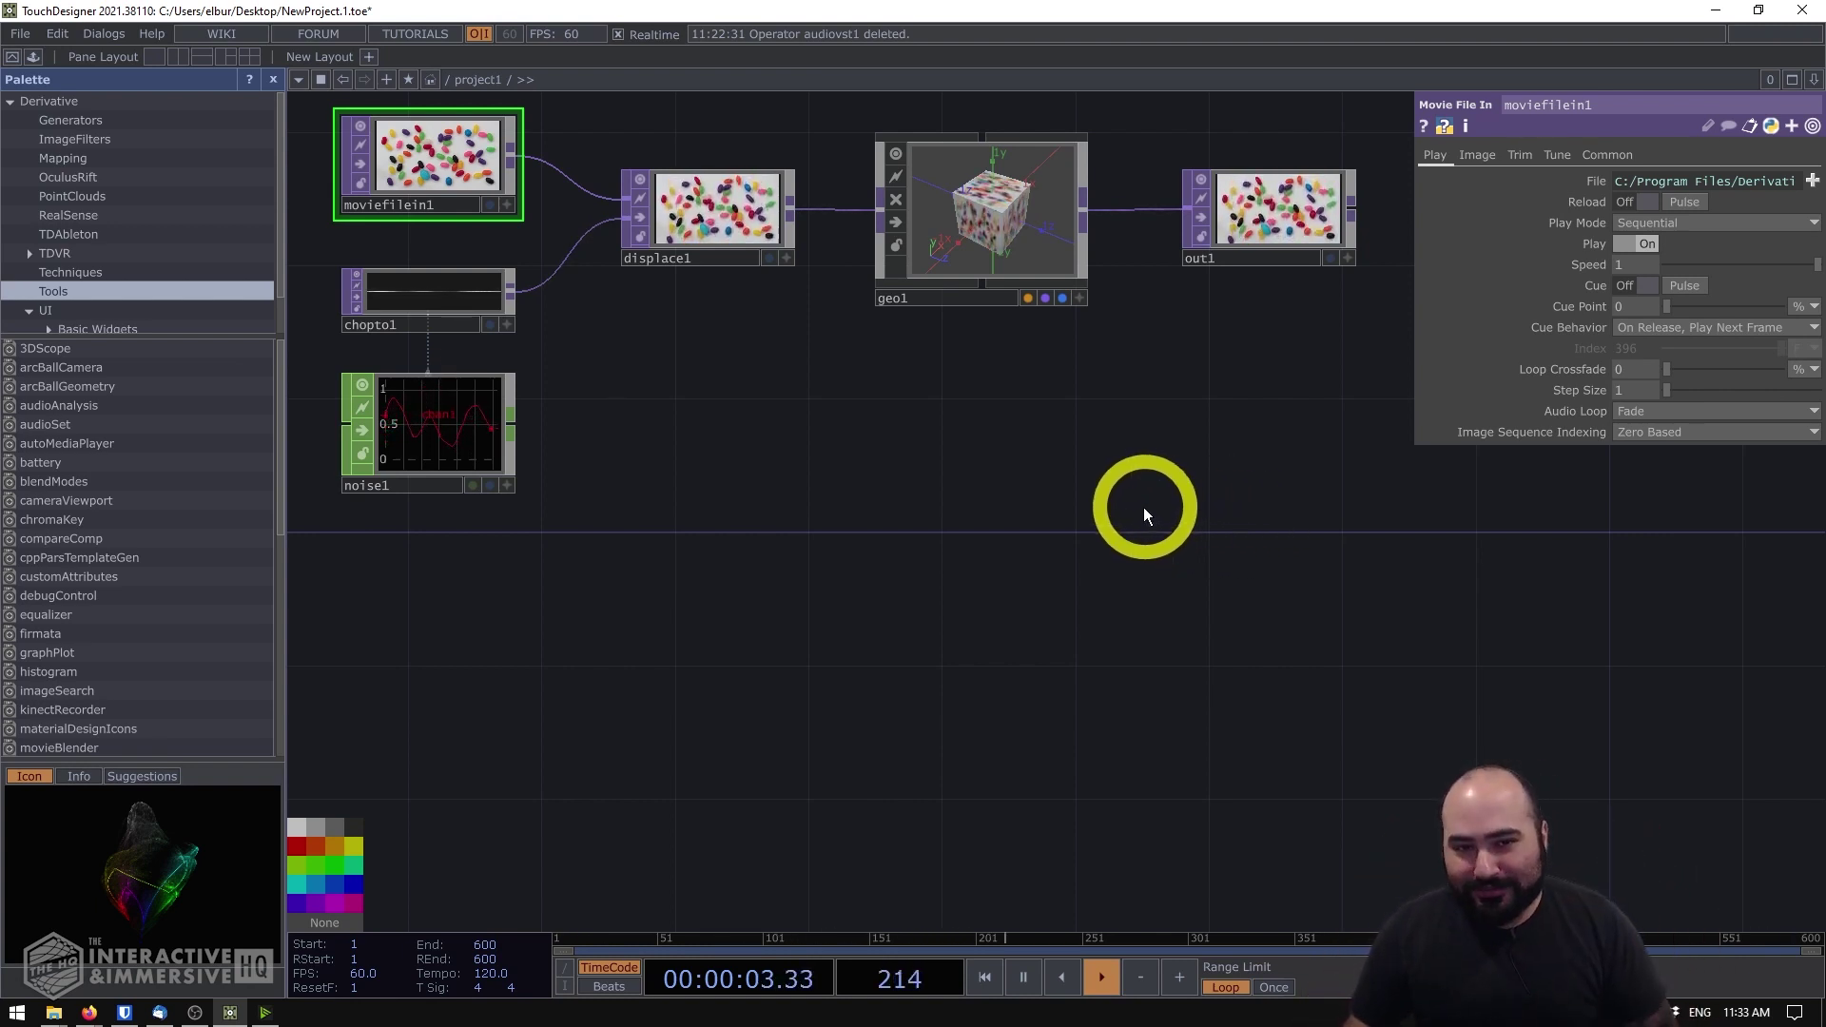
{"action": "double_click", "coordinate": [926, 480]}
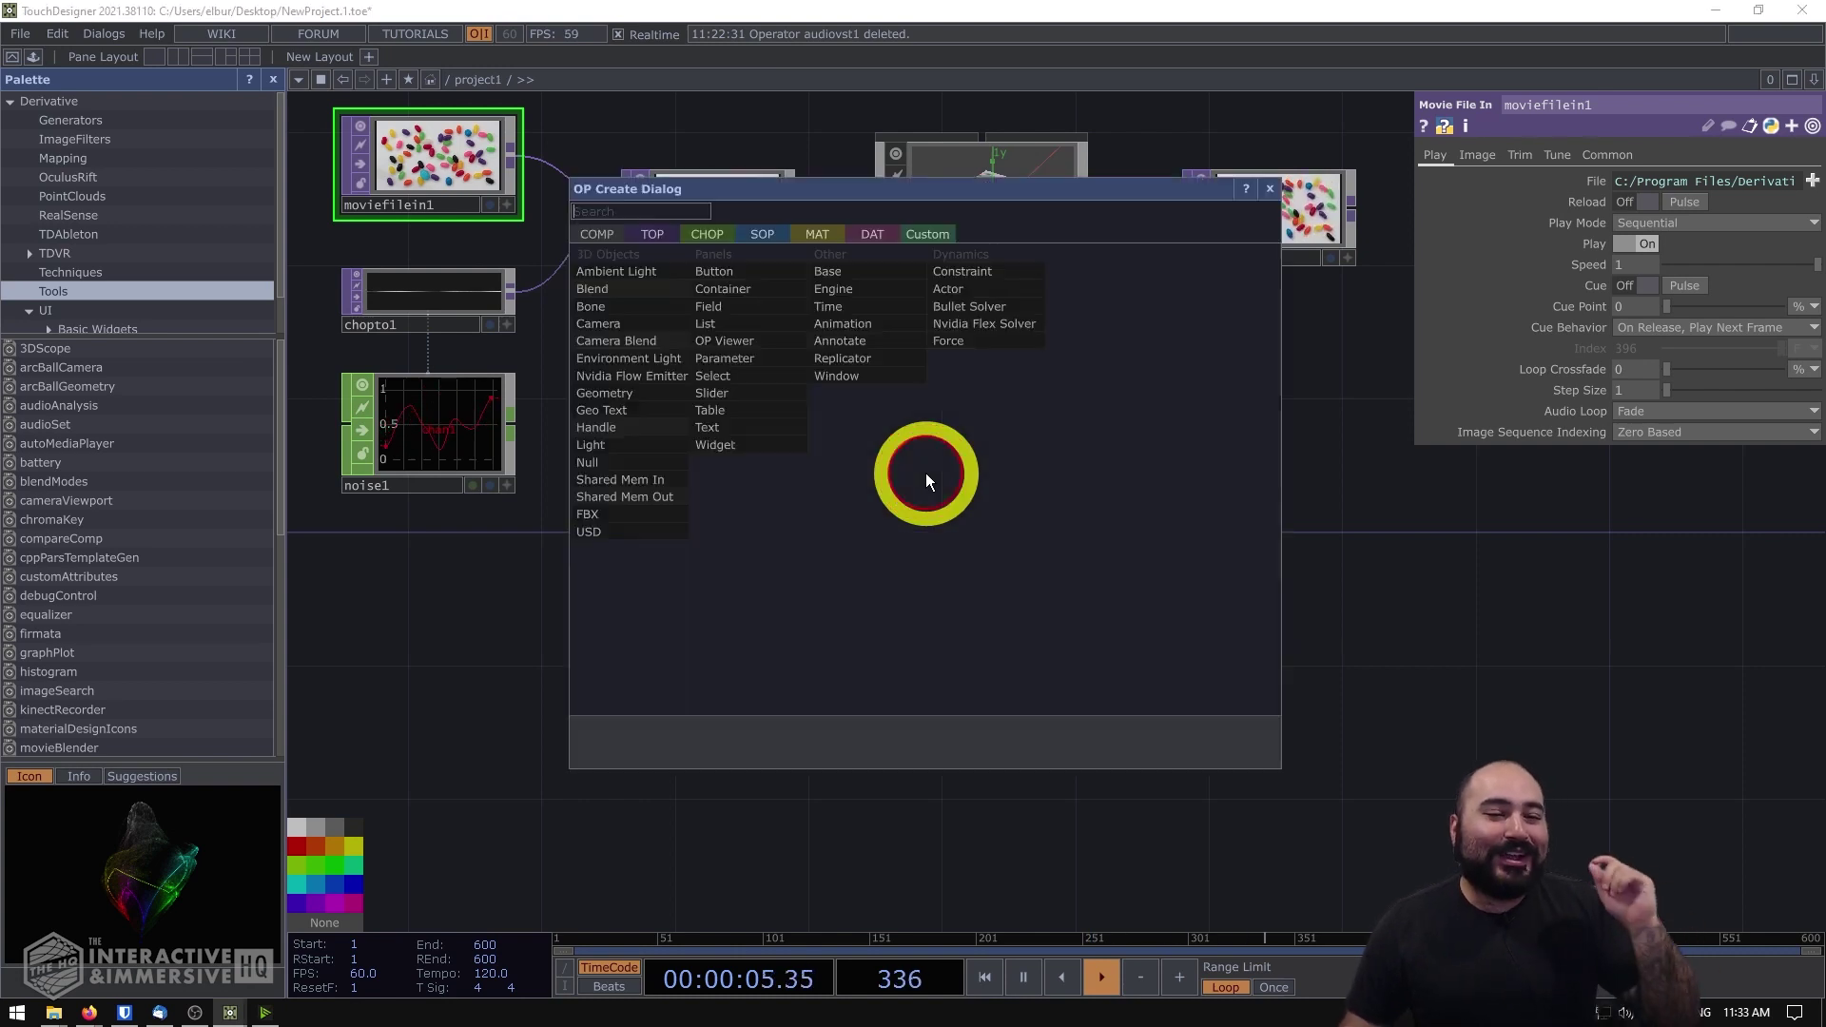
{"action": "left_click", "coordinate": [707, 234]}
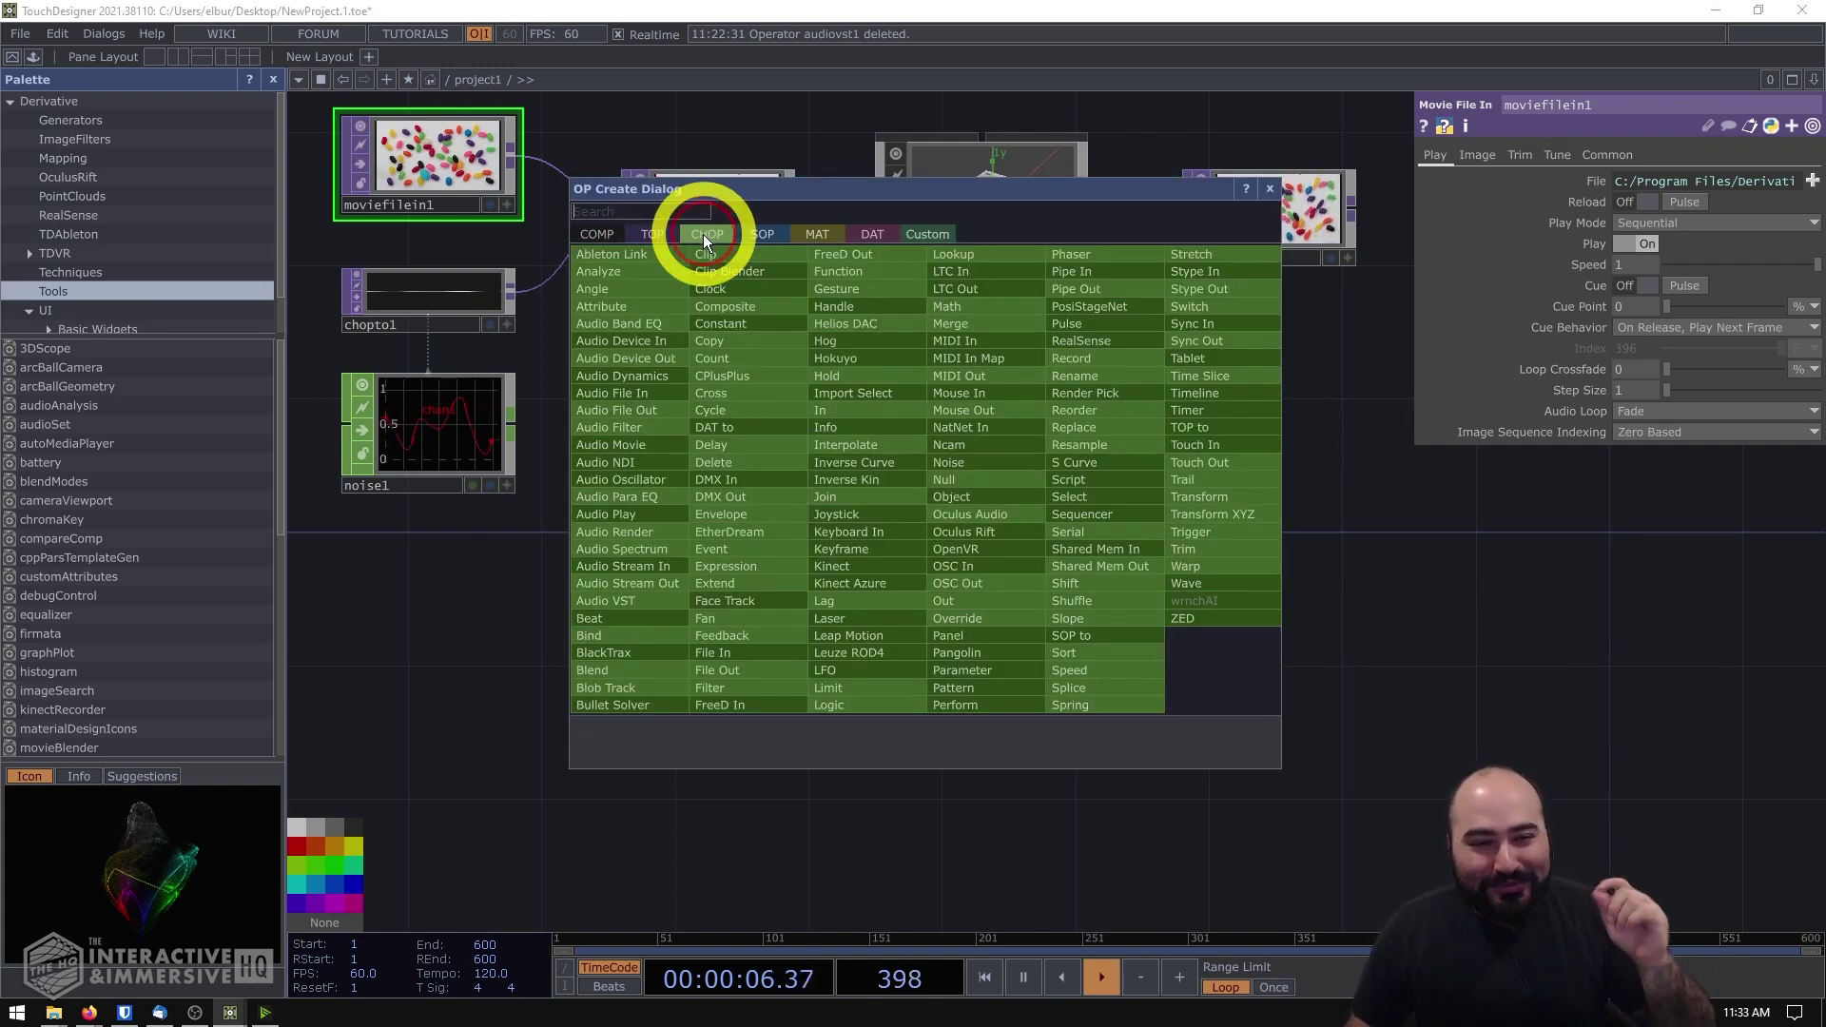
{"action": "left_click", "coordinate": [631, 601]}
{"action": "left_click", "coordinate": [974, 546]}
{"action": "left_click_drag", "start_coordinate": [973, 552], "coordinate": [997, 643]}
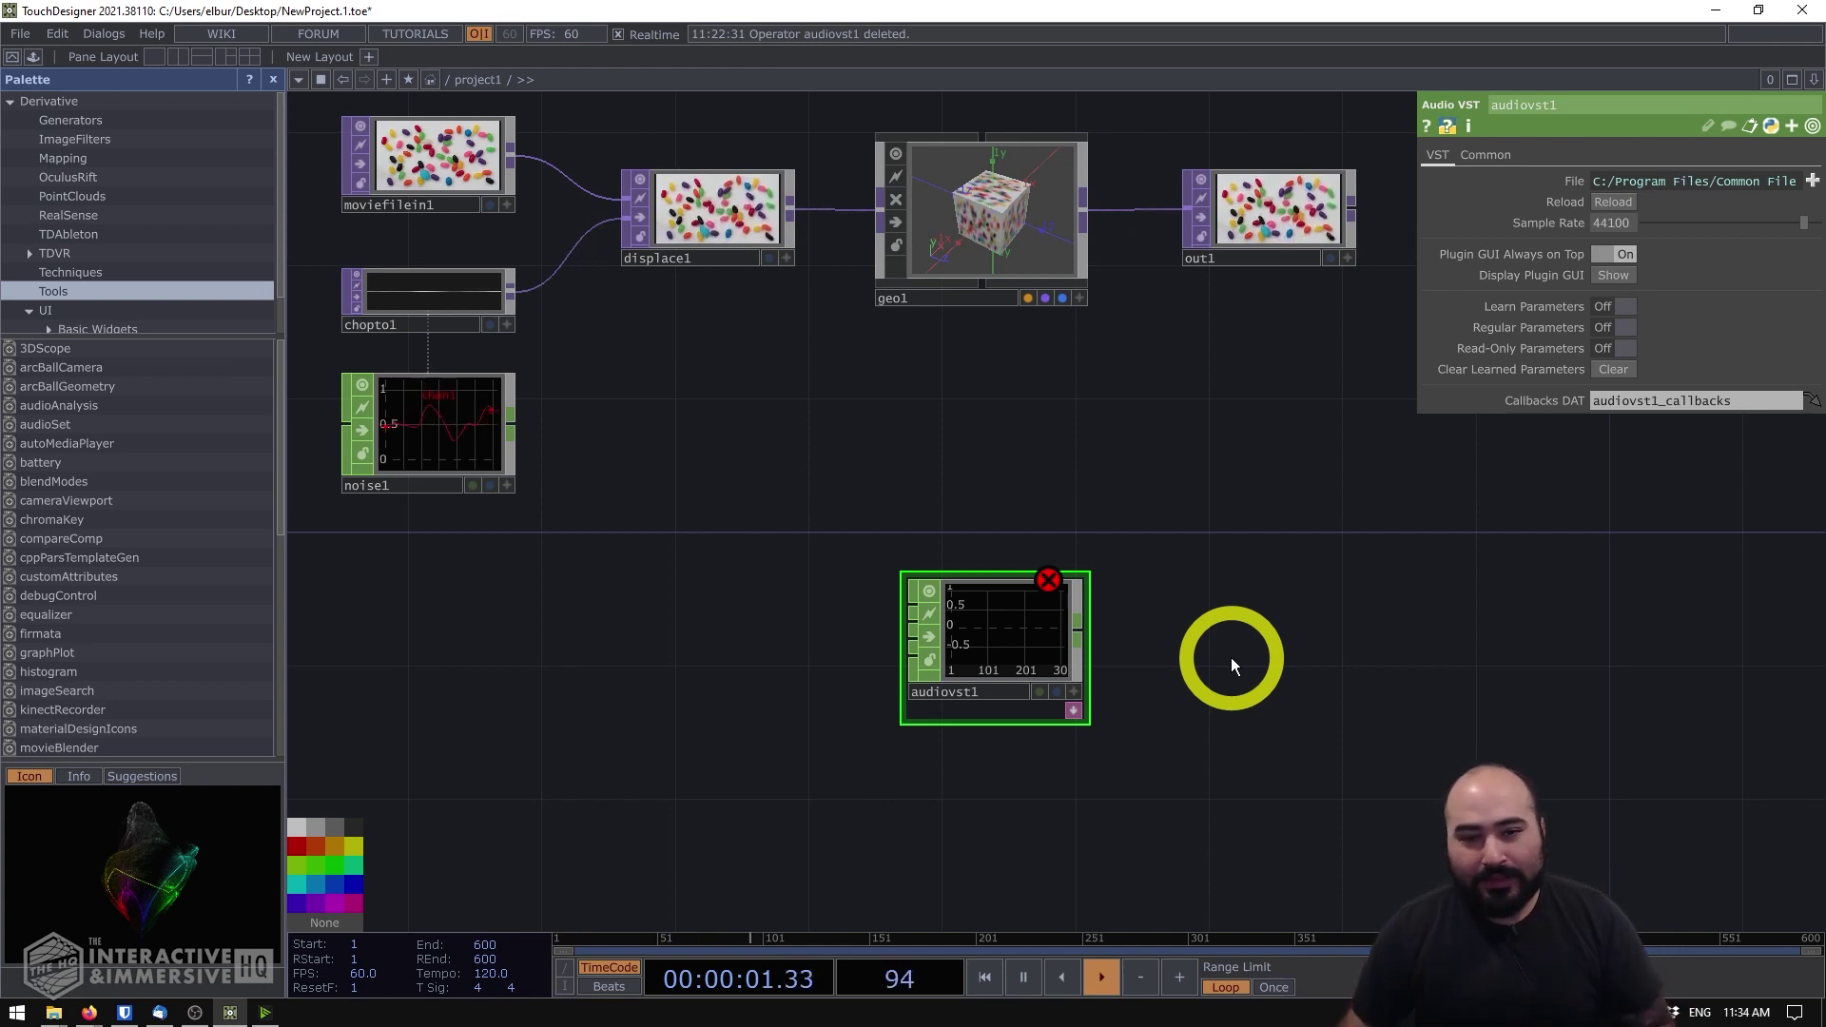
- Load TDR Nova.vst3 from the Common Files VST3 folder into audiovst1's File parameter
{"action": "left_click_drag", "start_coordinate": [1417, 327], "coordinate": [1254, 326]}
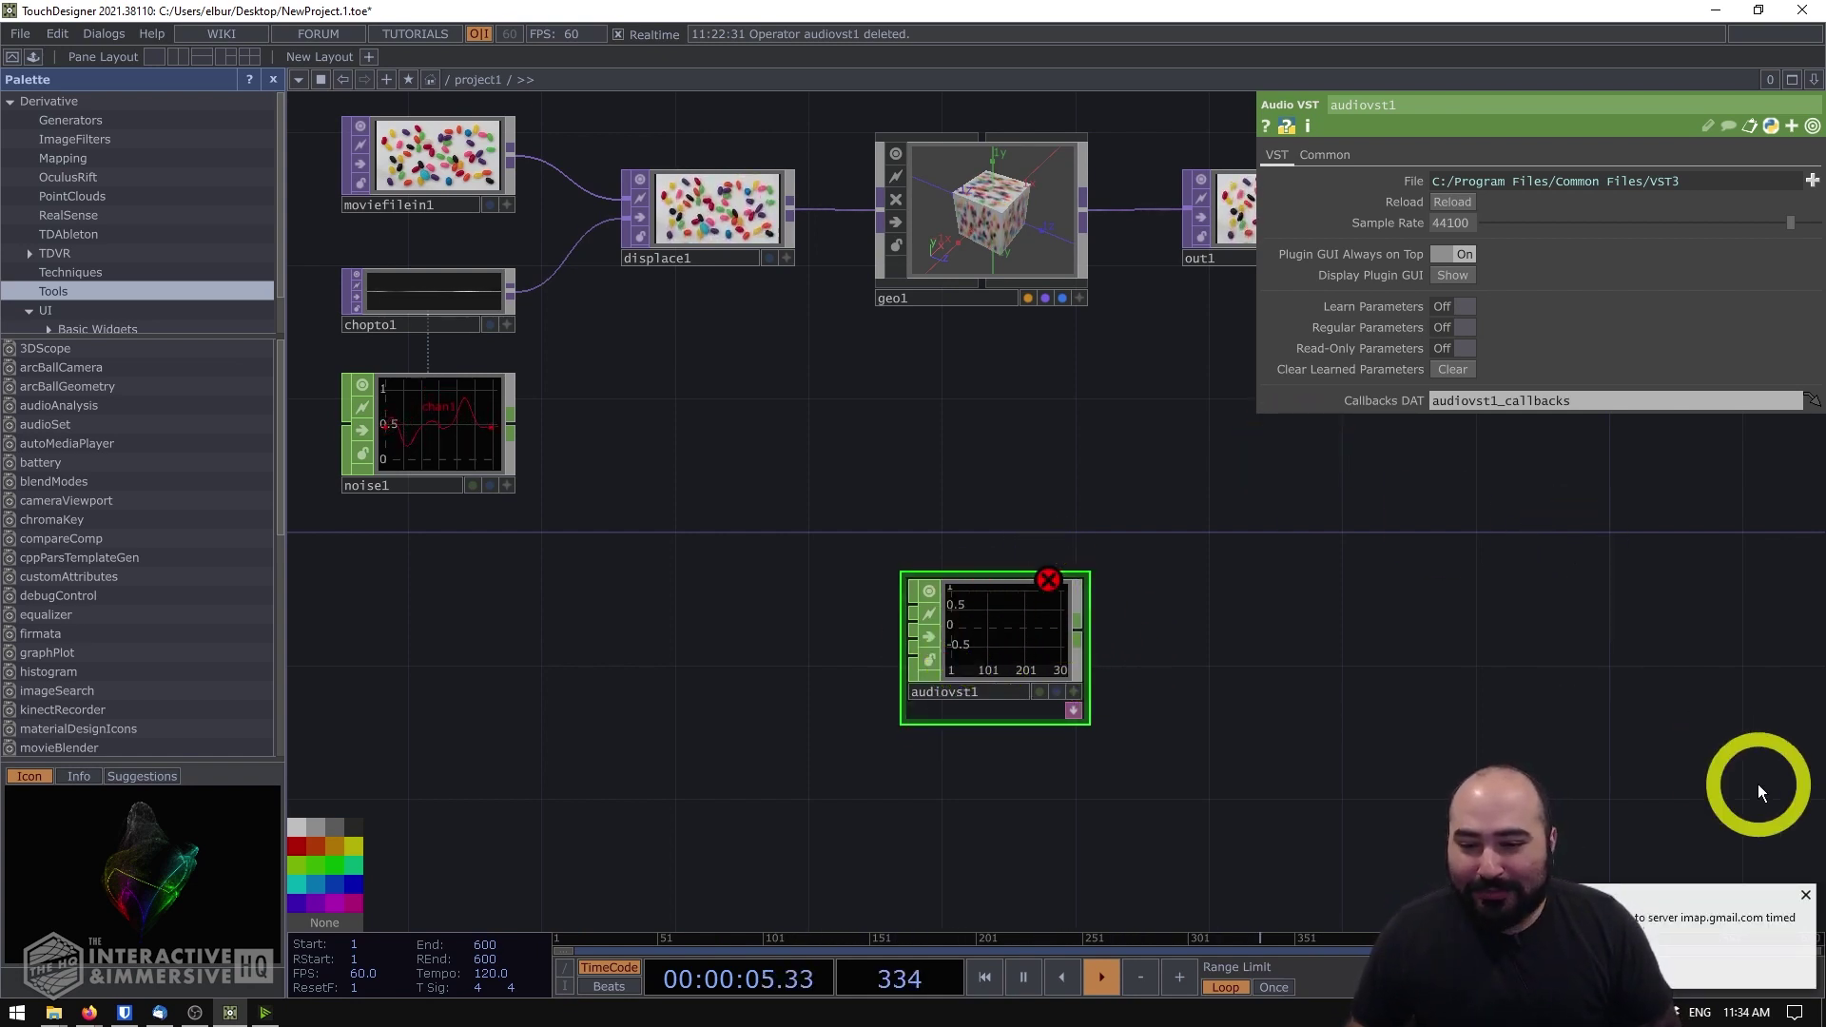
{"action": "left_click", "coordinate": [1802, 897]}
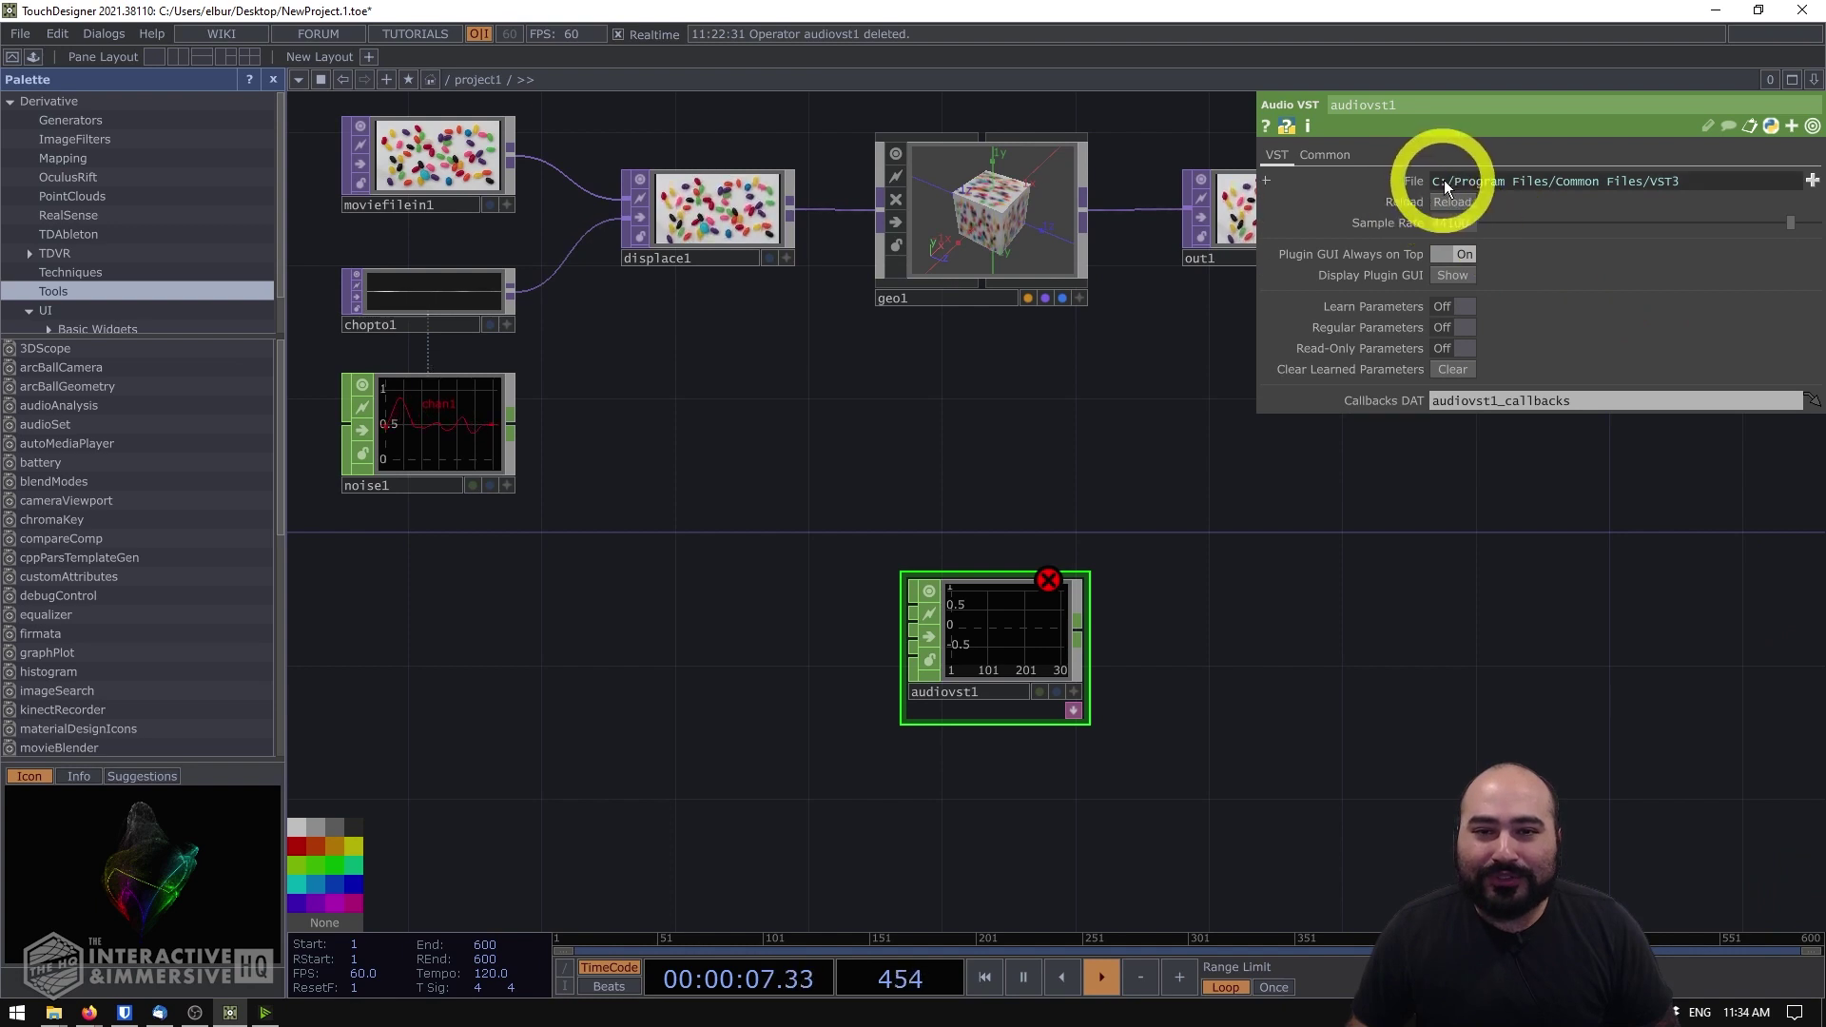
{"action": "left_click", "coordinate": [1810, 181]}
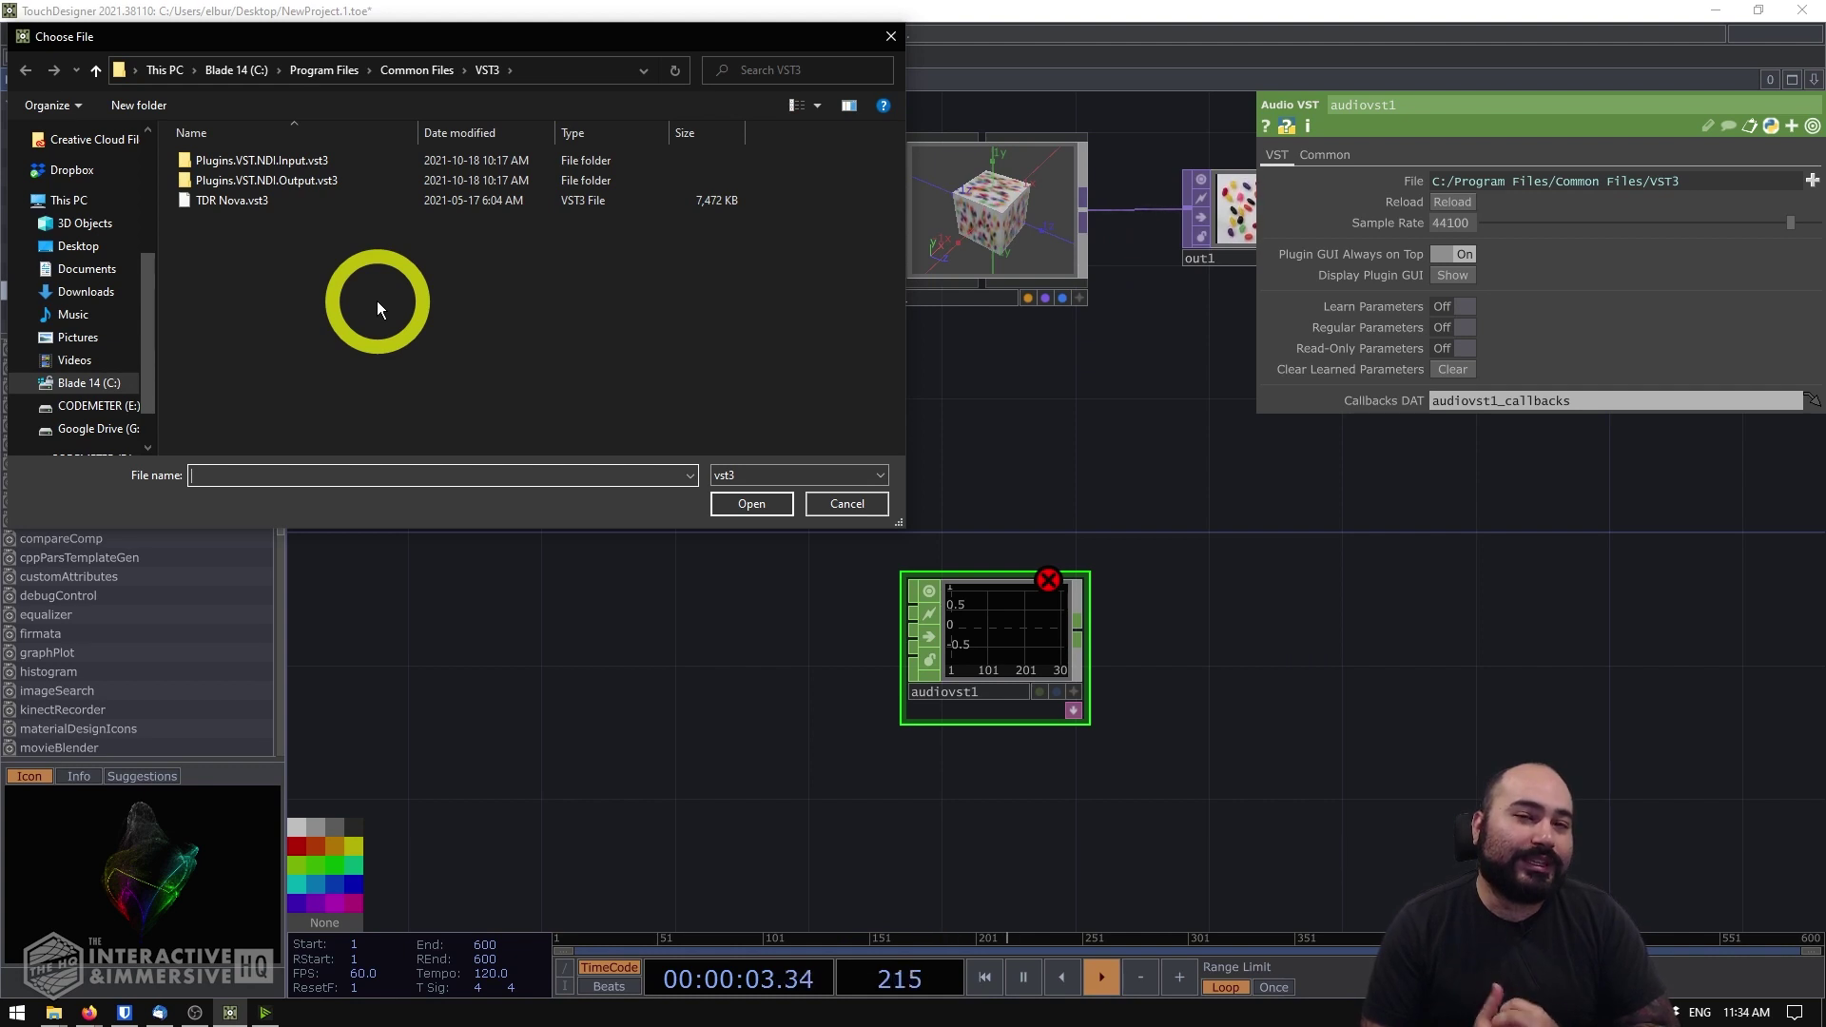
{"action": "left_click", "coordinate": [229, 202]}
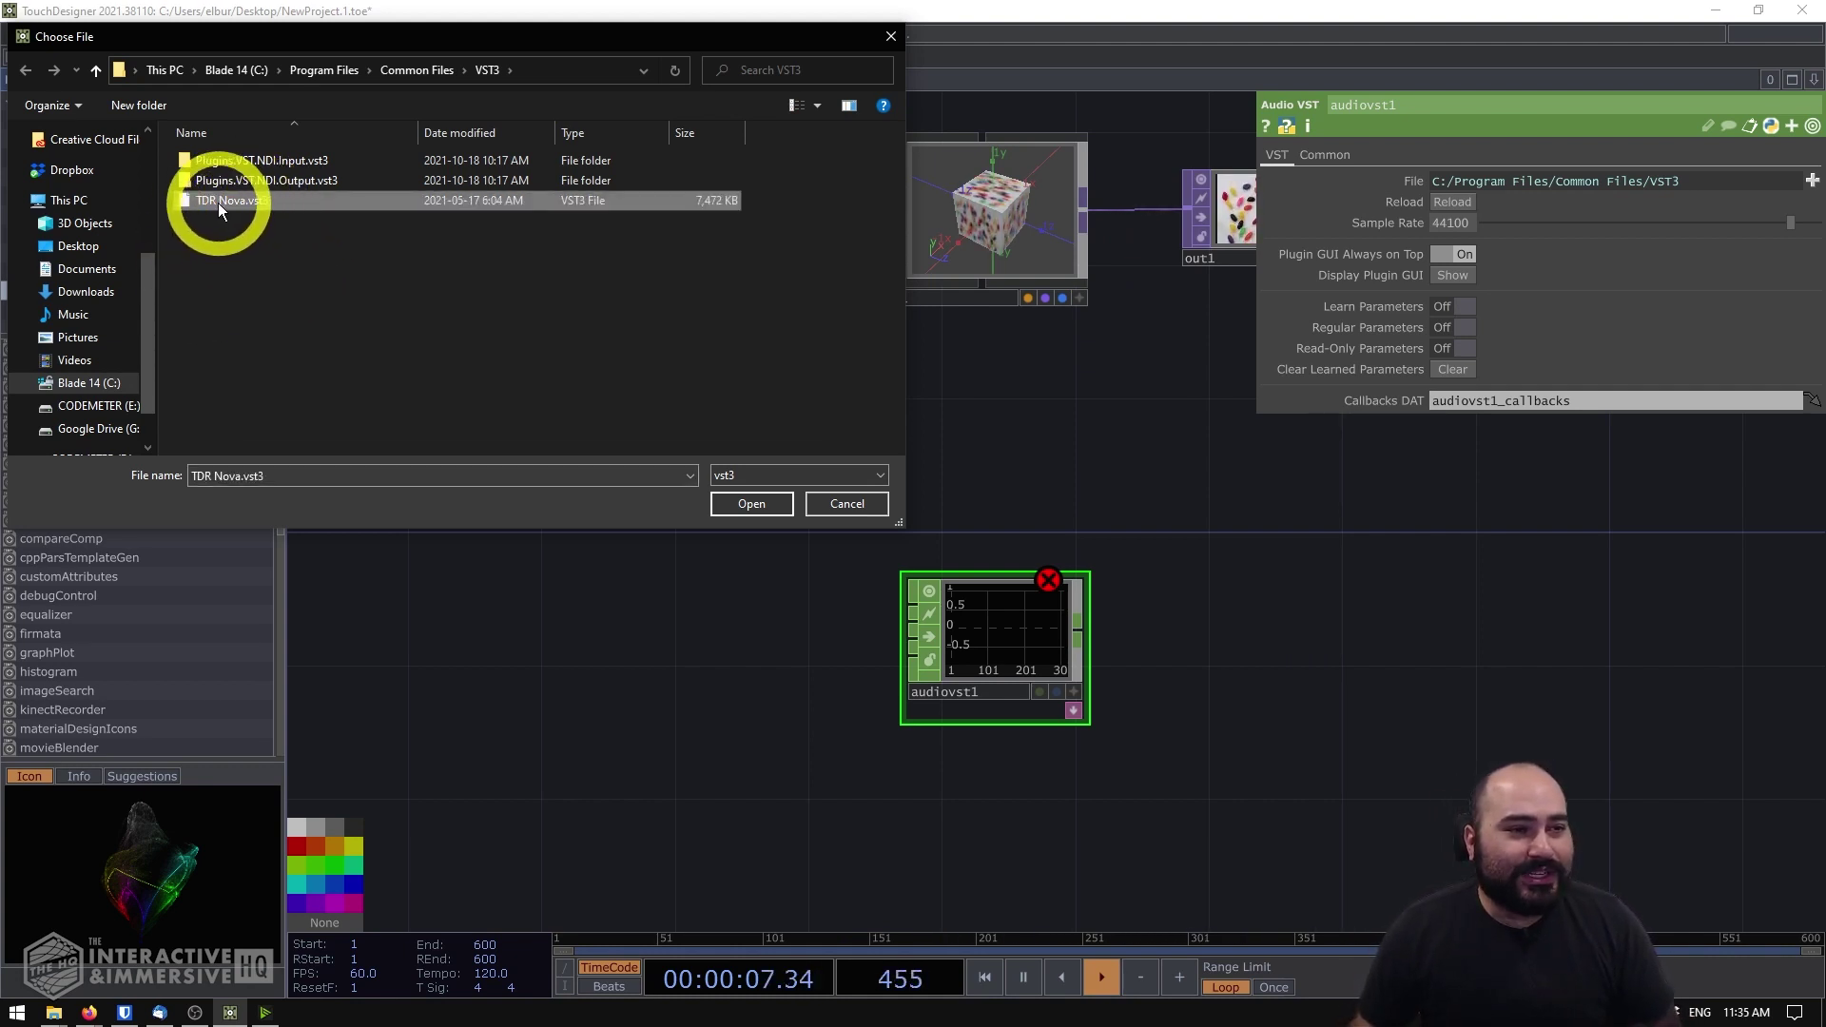
{"action": "double_click", "coordinate": [219, 203]}
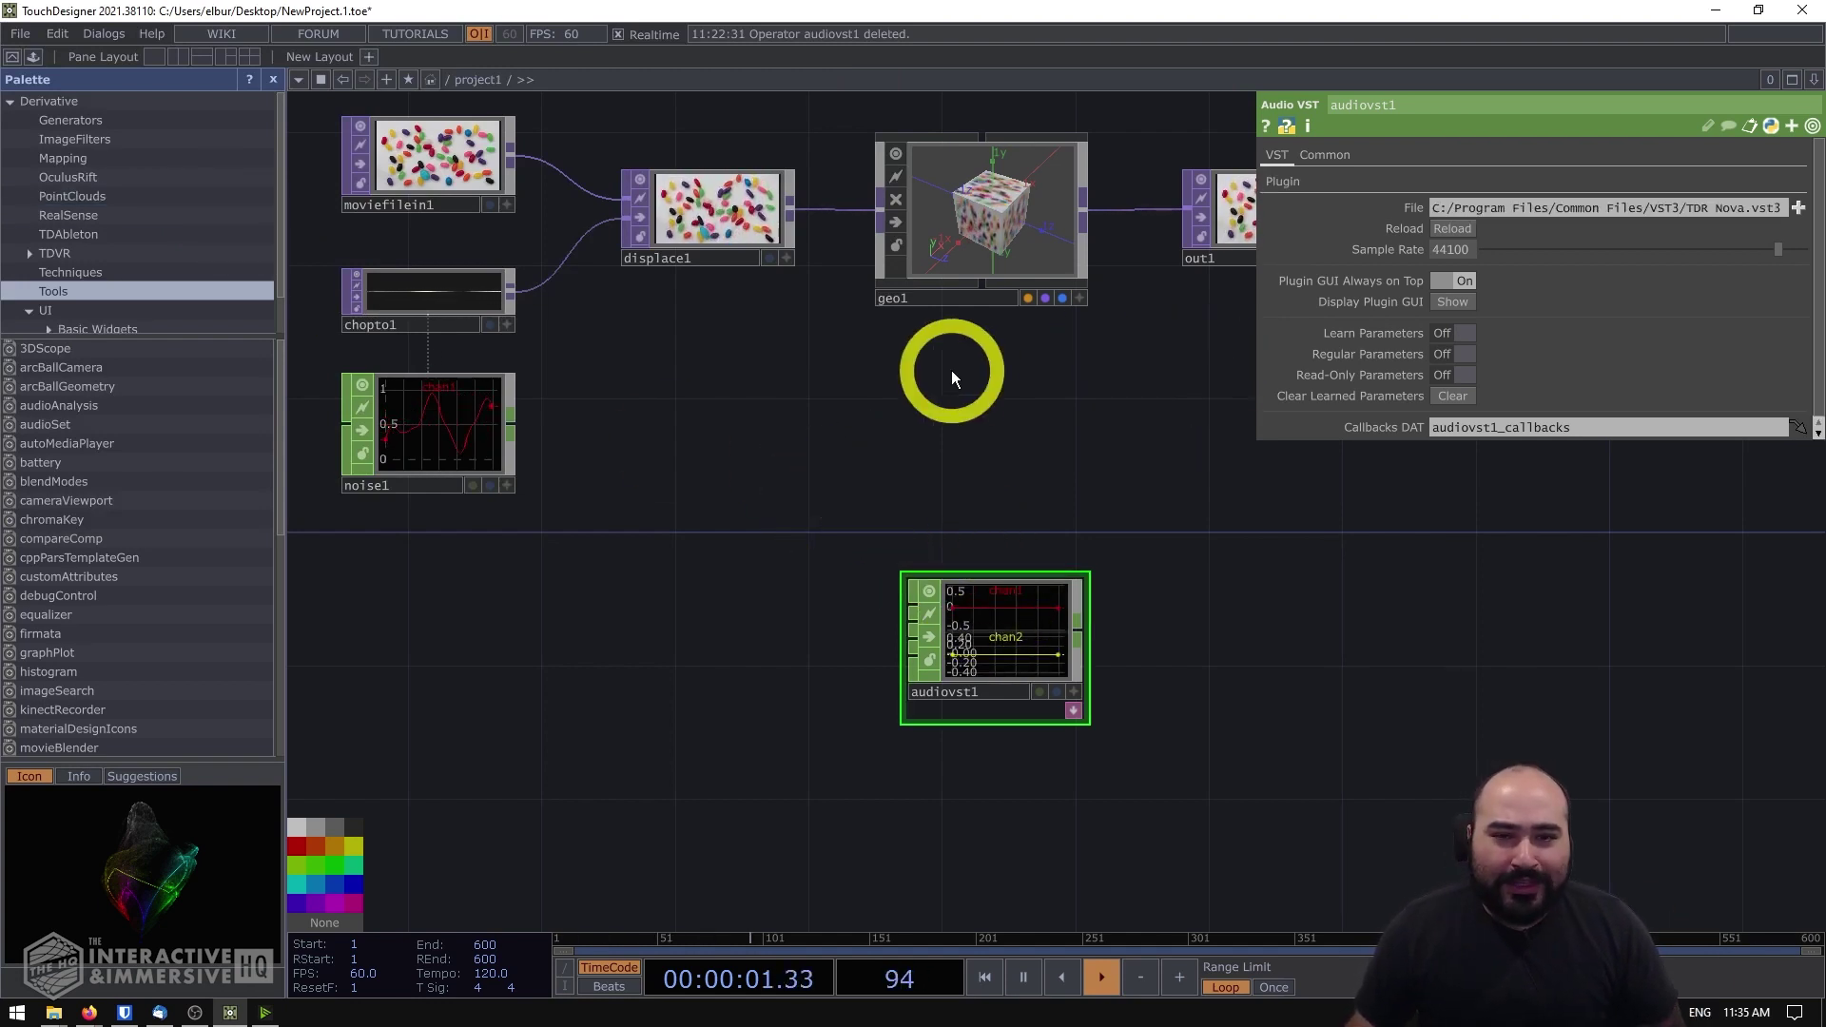
- Open the TDR Nova window and roughly set bands I–IV (34 Hz, ~400 Hz, ~2k, ~10k)
{"action": "left_click", "coordinate": [1454, 302]}
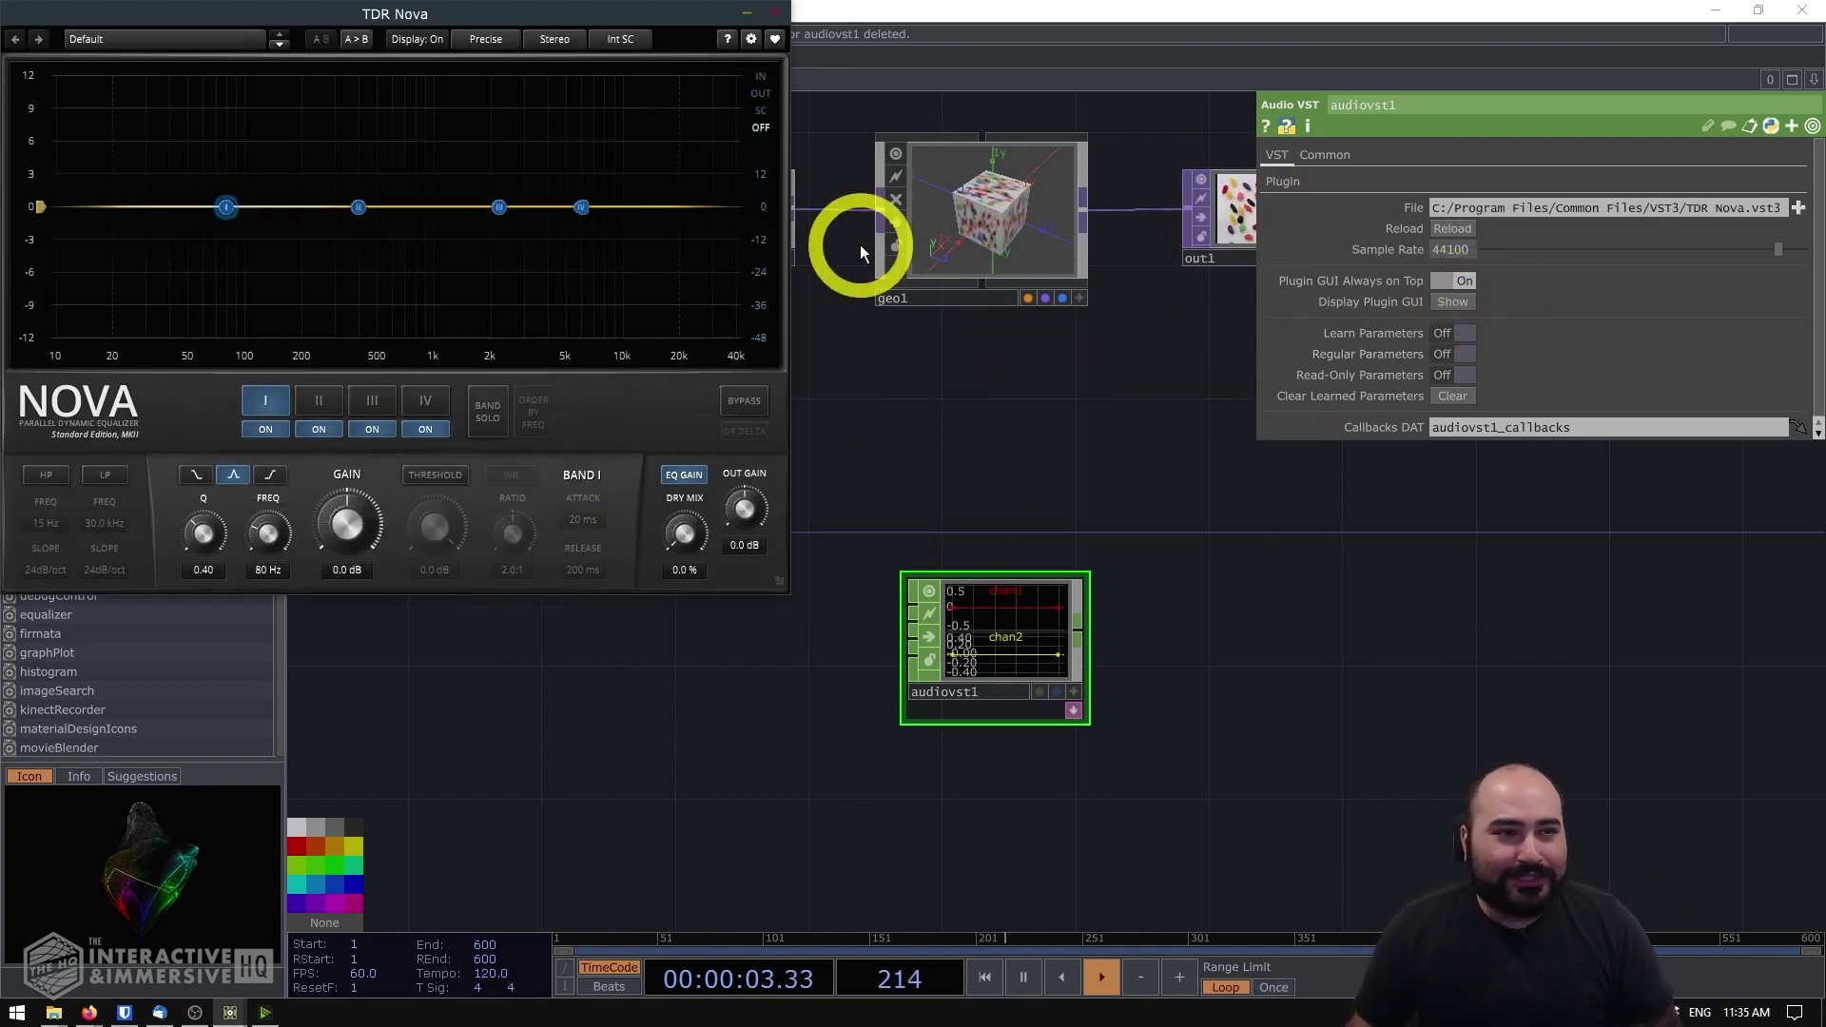
{"action": "left_click_drag", "start_coordinate": [499, 14], "coordinate": [714, 122]}
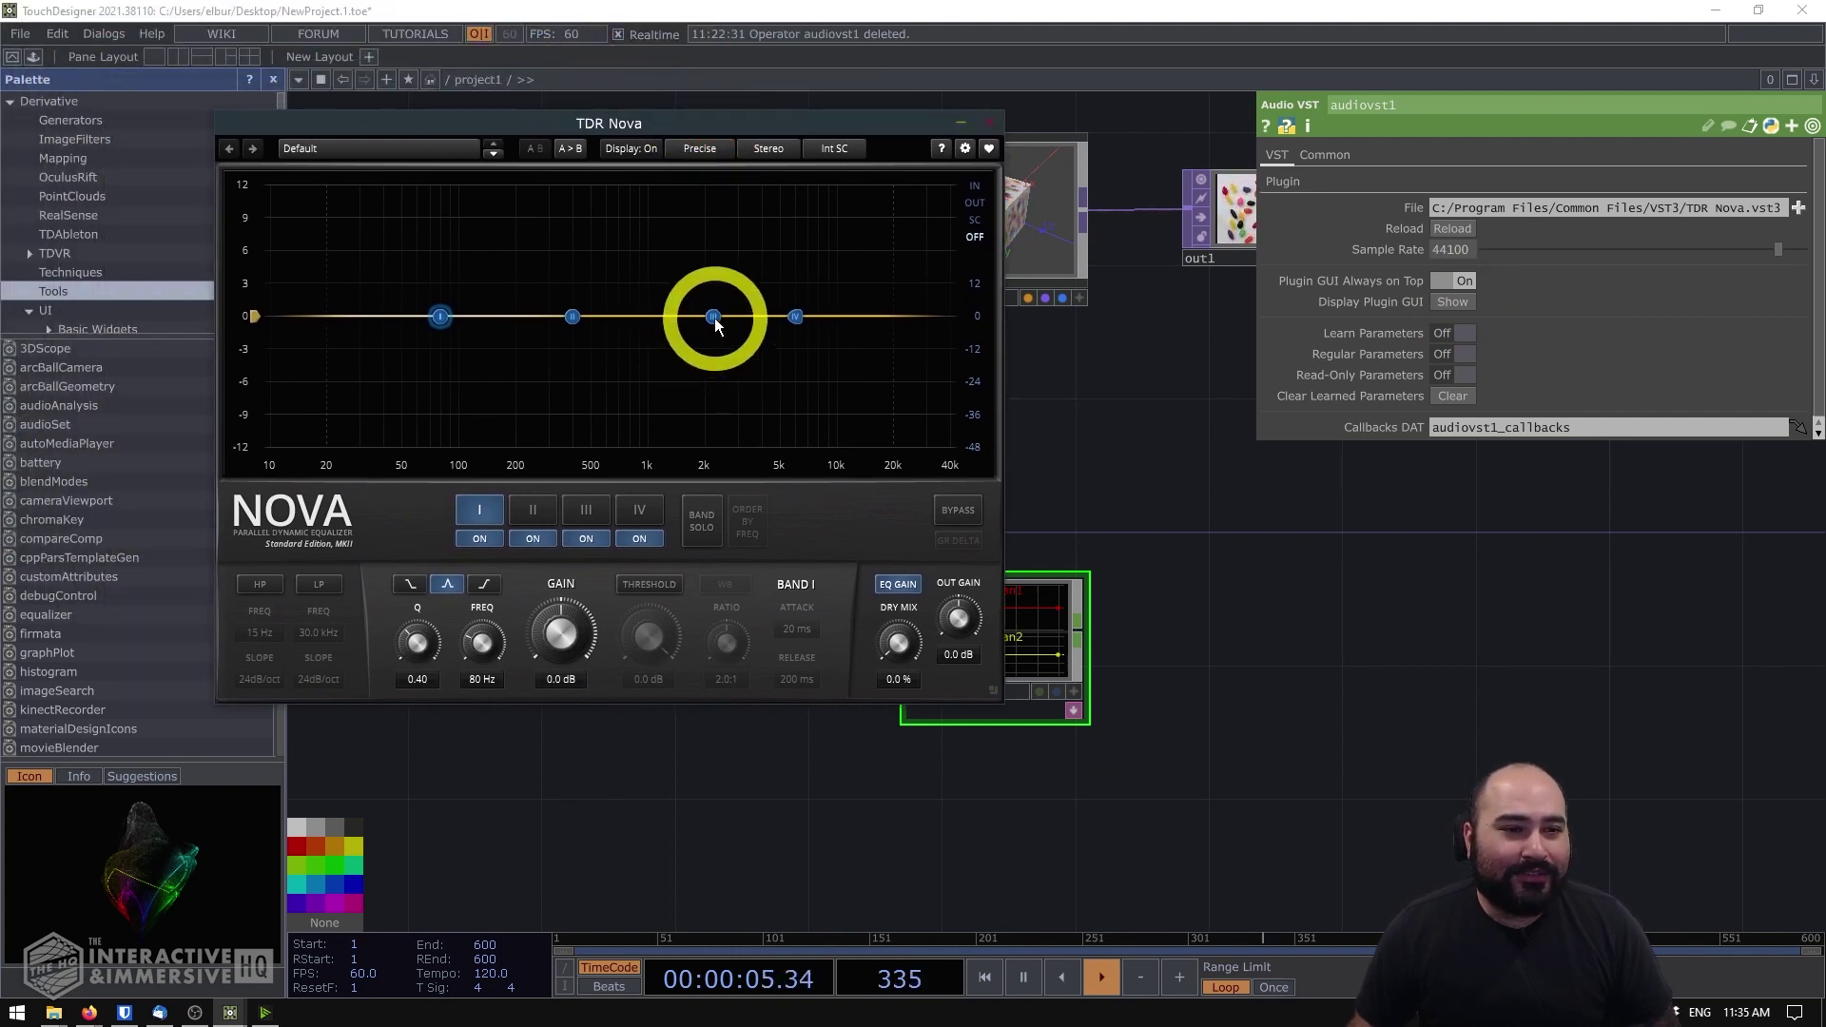
{"action": "left_click_drag", "start_coordinate": [715, 322], "coordinate": [710, 278]}
{"action": "left_click_drag", "start_coordinate": [797, 318], "coordinate": [837, 377]}
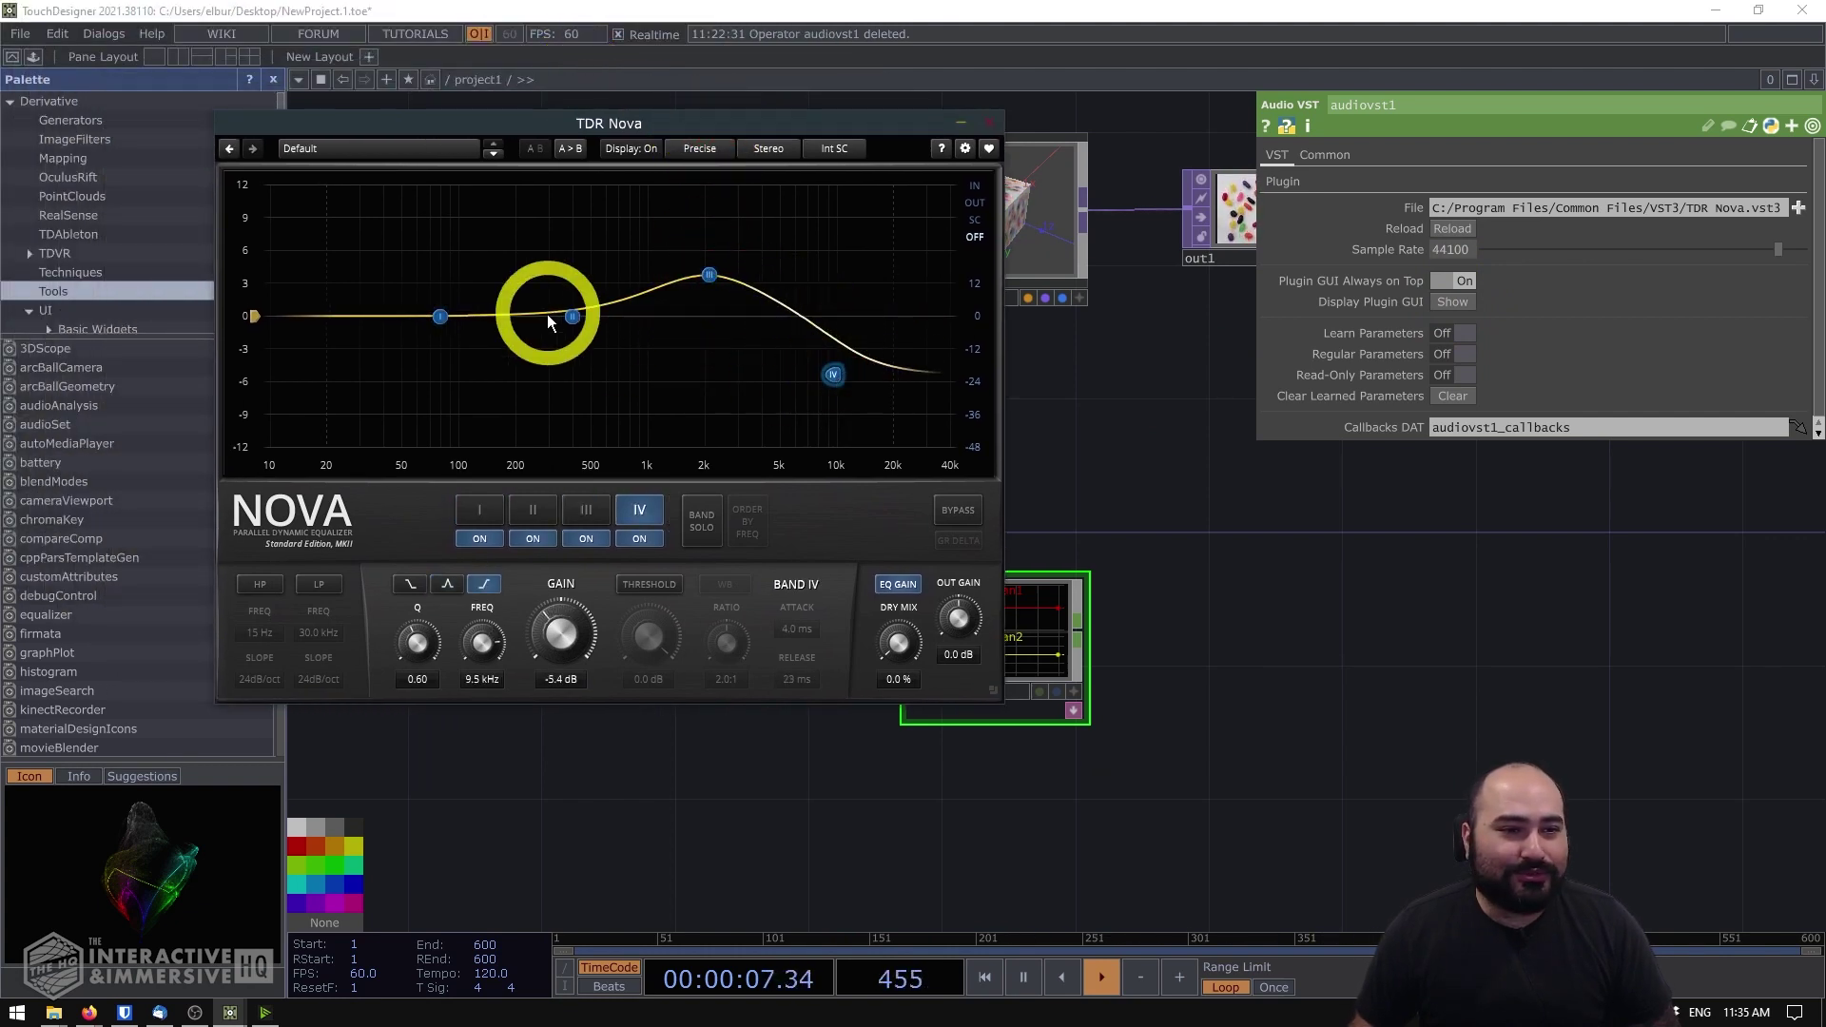
{"action": "left_click_drag", "start_coordinate": [559, 328], "coordinate": [565, 354]}
{"action": "left_click_drag", "start_coordinate": [424, 309], "coordinate": [355, 321]}
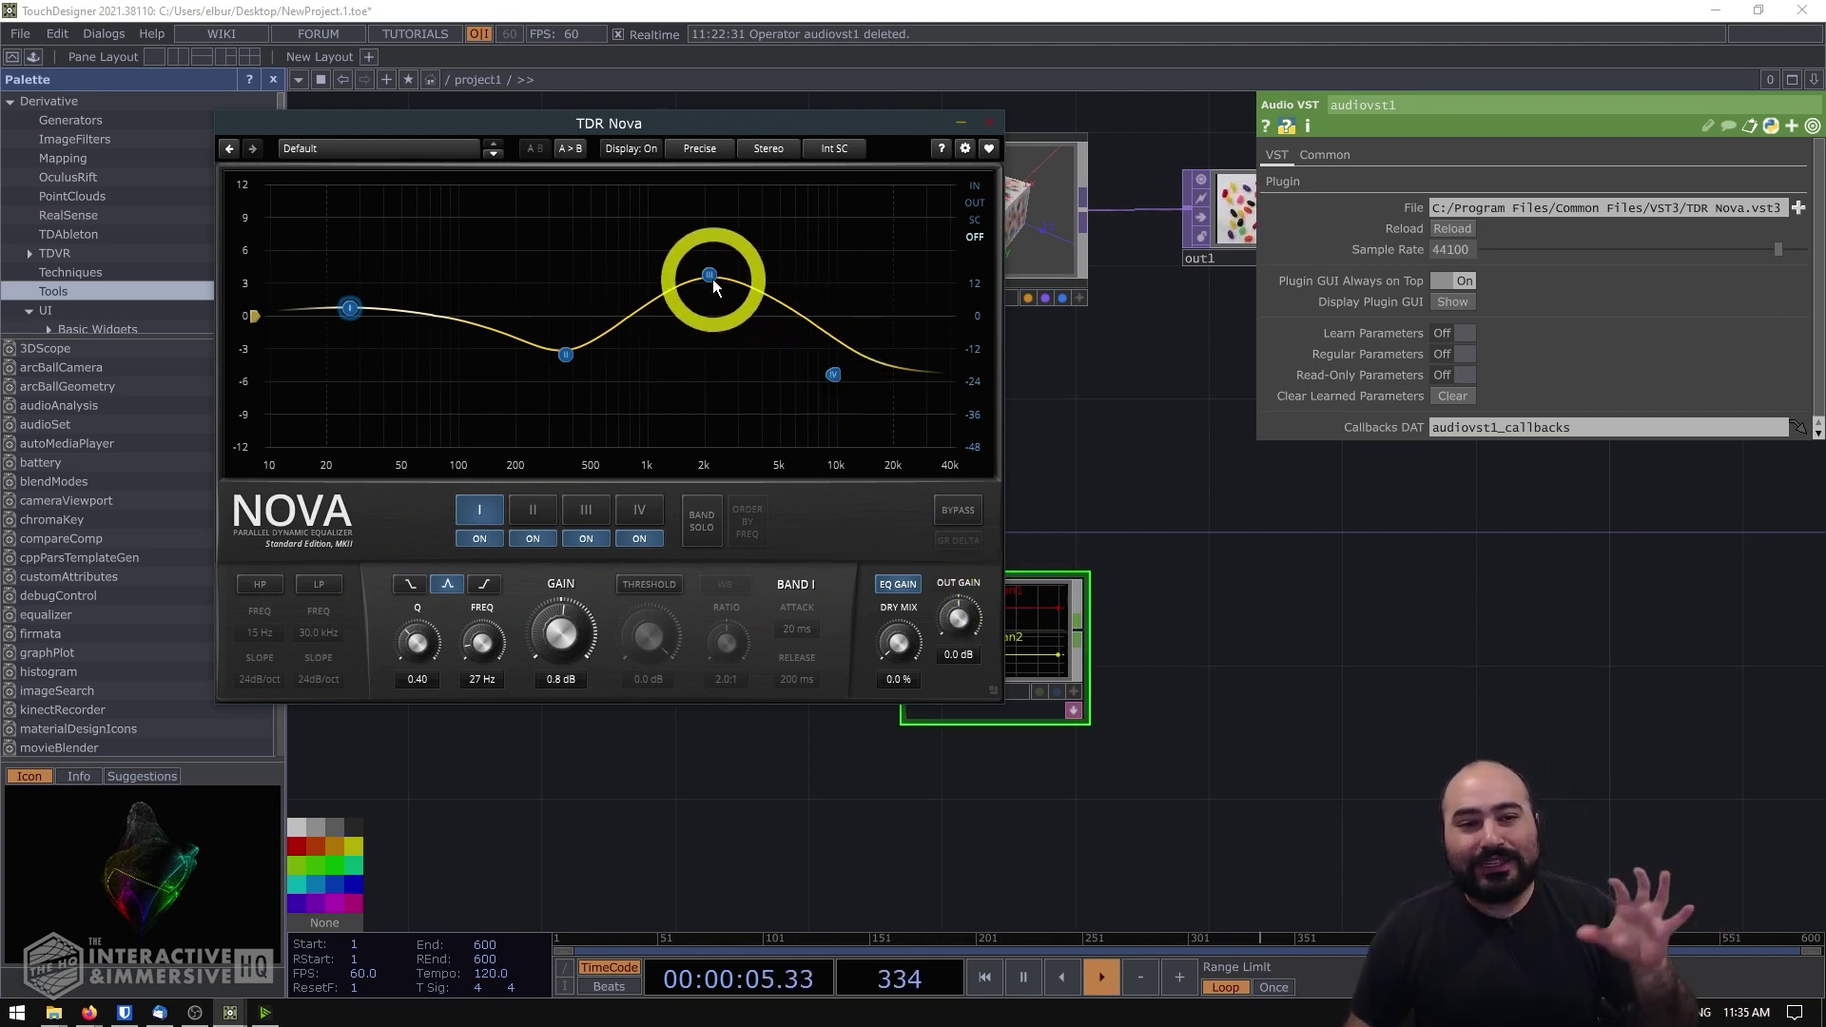
- Move band III to peak near 3 kHz and band IV to -5.6 dB at 15.9 kHz
{"action": "left_click_drag", "start_coordinate": [712, 277], "coordinate": [735, 277]}
{"action": "left_click_drag", "start_coordinate": [830, 378], "coordinate": [876, 382]}
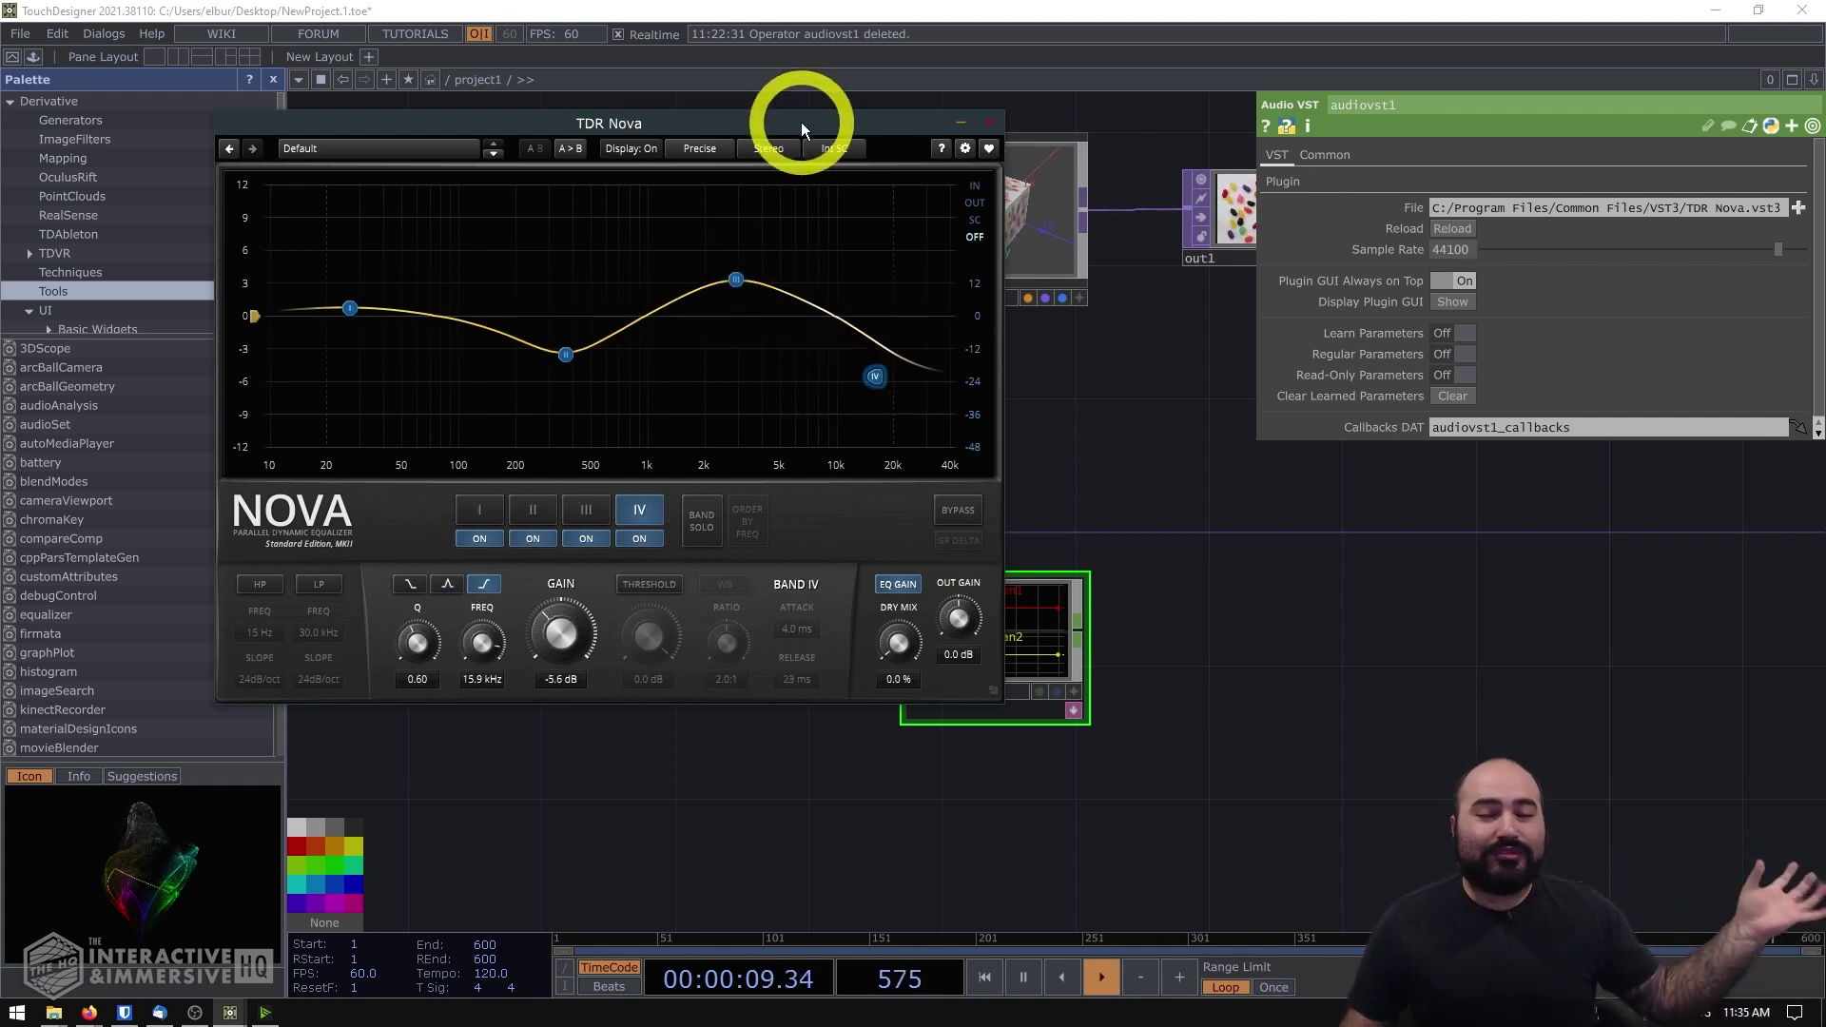
{"action": "left_click_drag", "start_coordinate": [801, 124], "coordinate": [685, 158]}
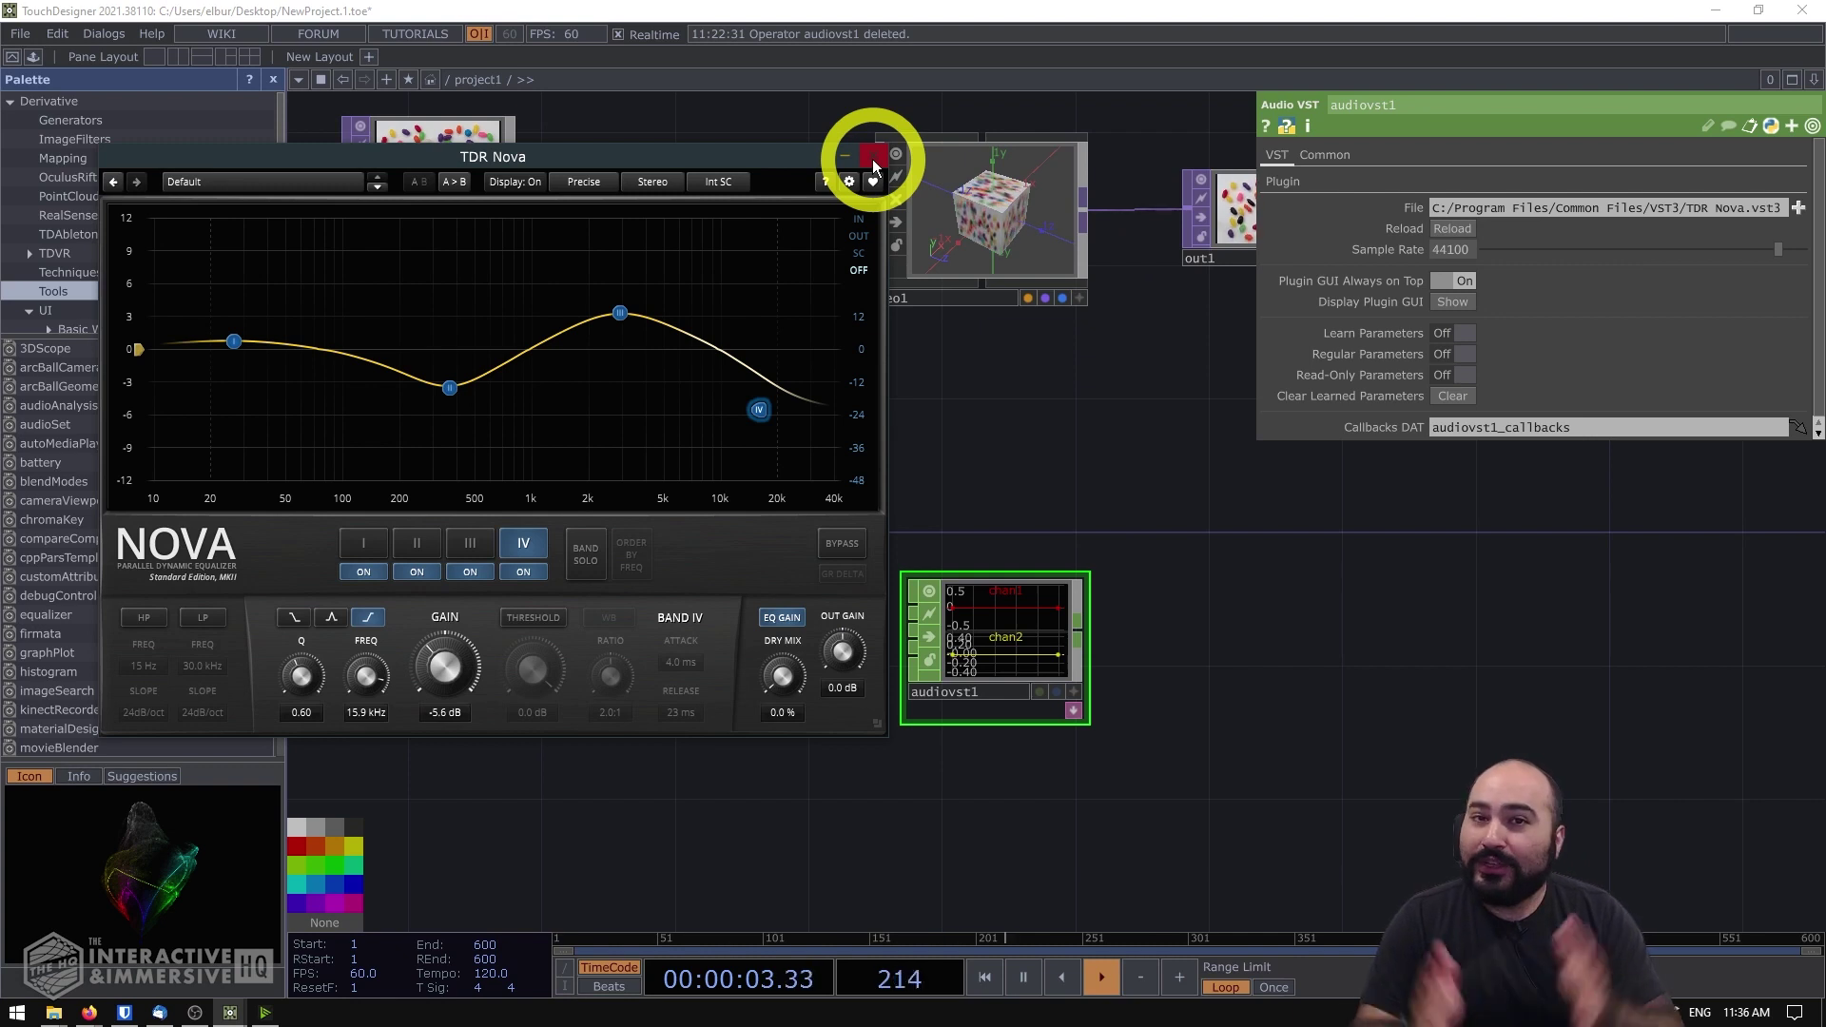
- Close the TDR Nova window and move audiovst1 up nearer the movie-displace-geo-out chain
{"action": "left_click", "coordinate": [872, 157]}
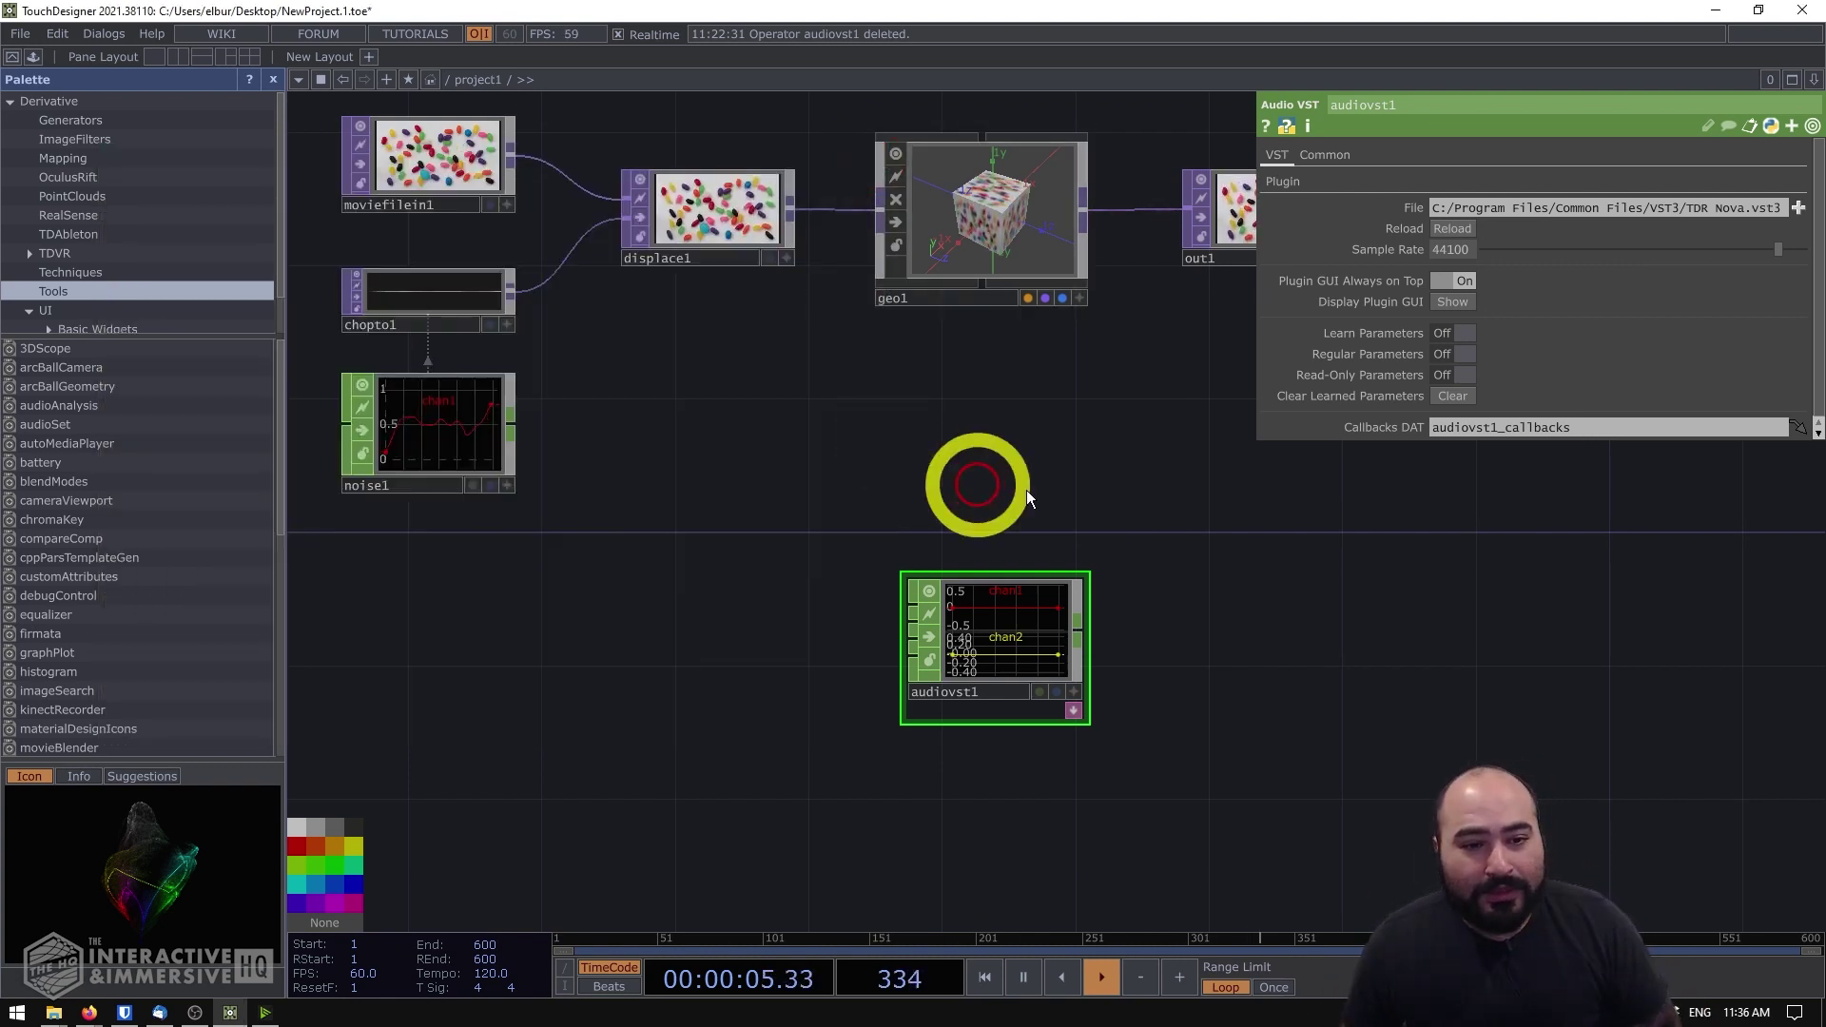
{"action": "left_click_drag", "start_coordinate": [1161, 684], "coordinate": [1089, 456]}
{"action": "key", "text": "h"}
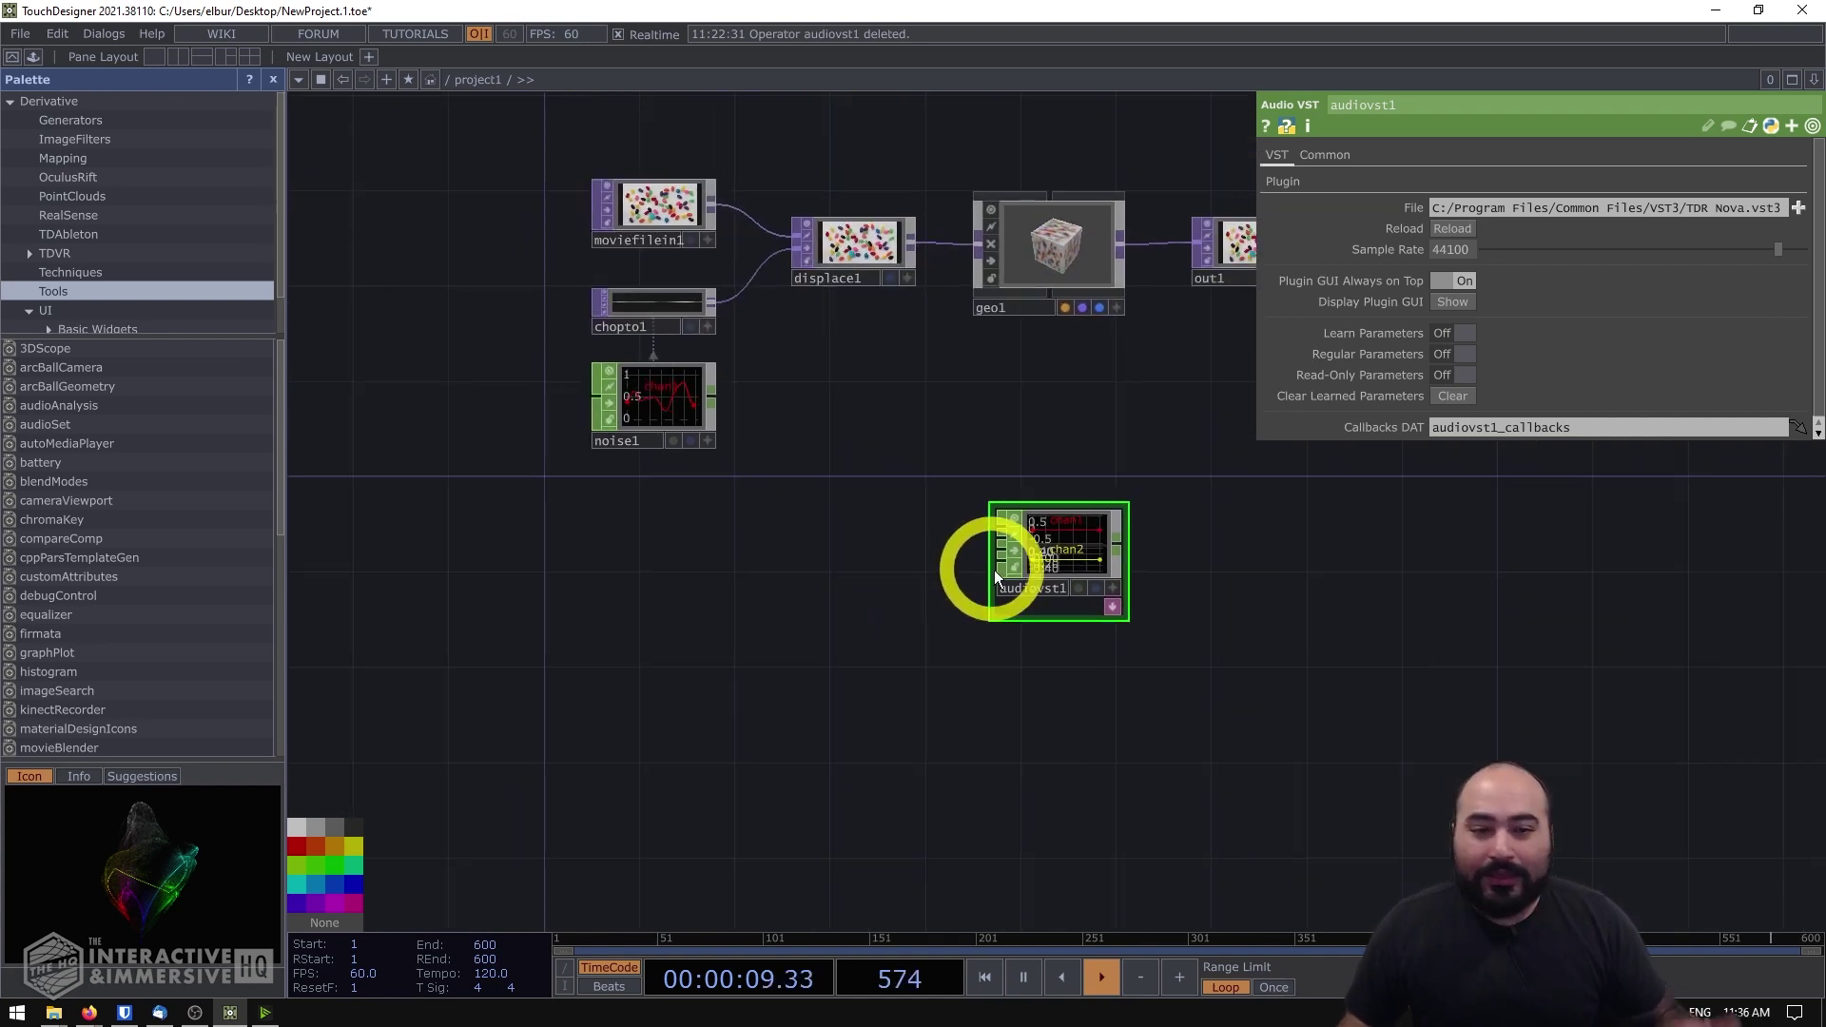
{"action": "left_click_drag", "start_coordinate": [1001, 569], "coordinate": [1031, 476]}
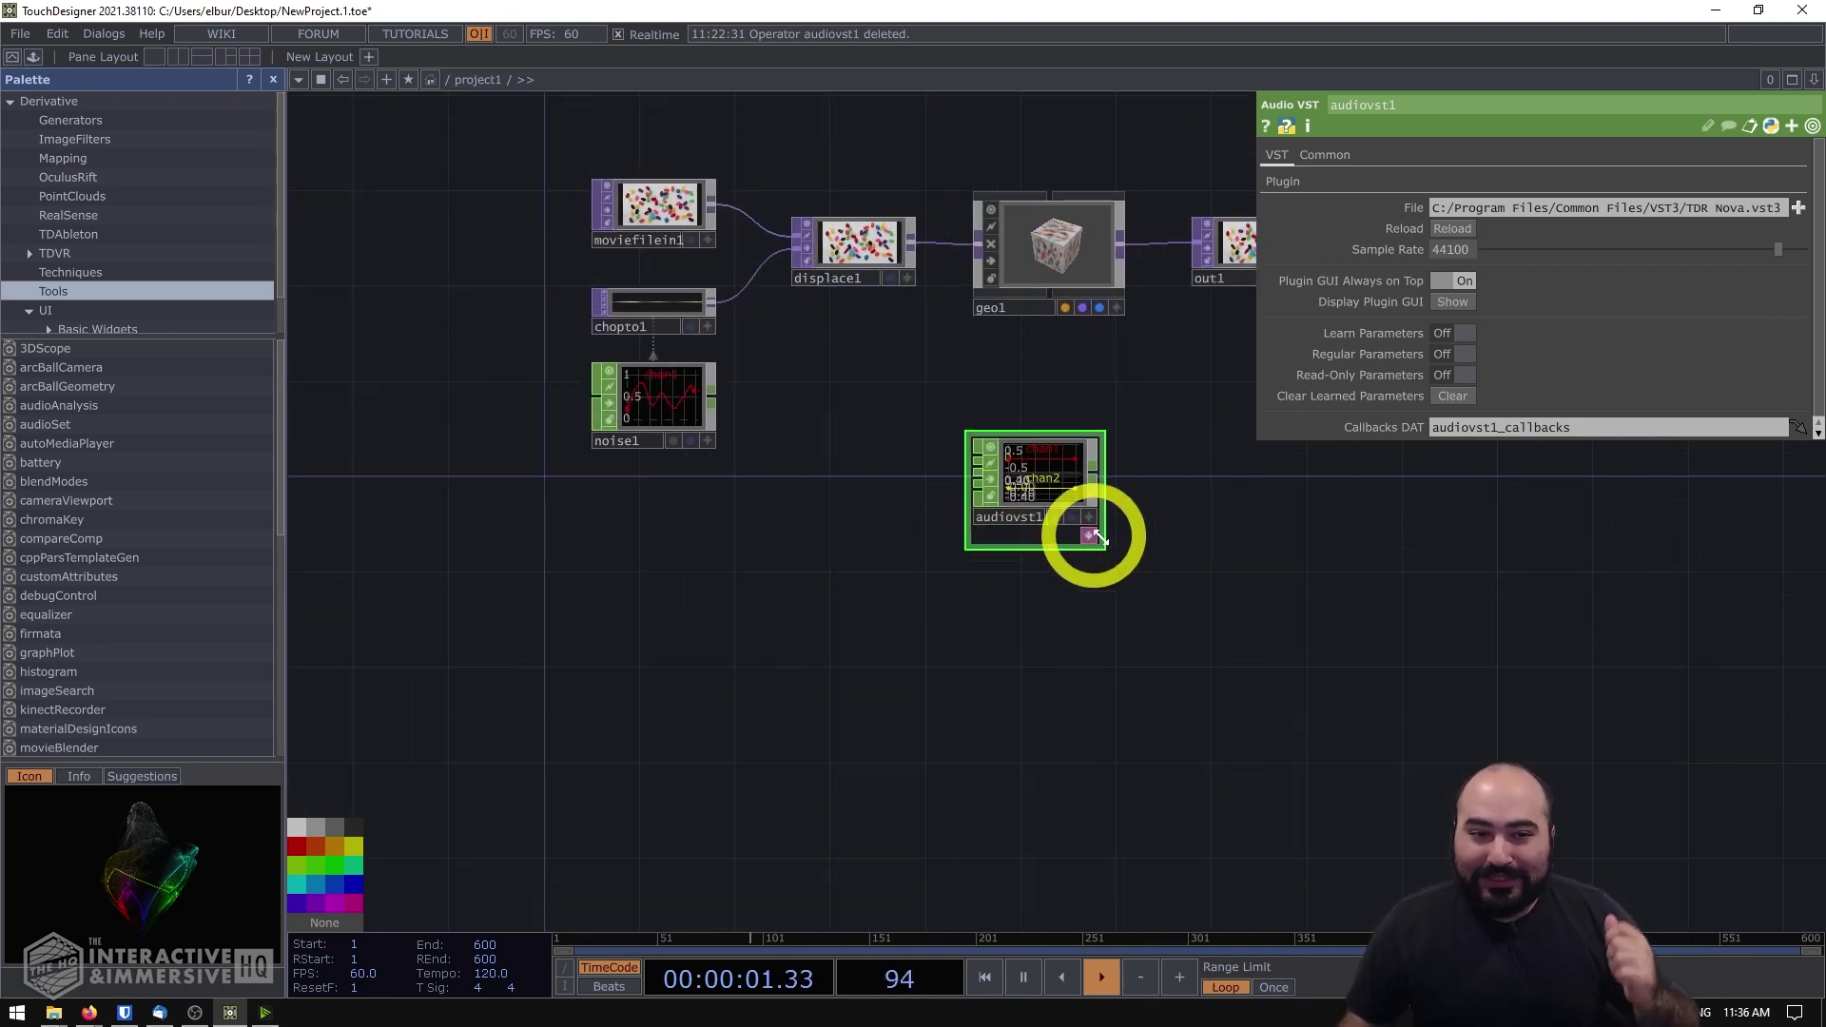
{"action": "left_click_drag", "start_coordinate": [1063, 557], "coordinate": [1008, 683]}
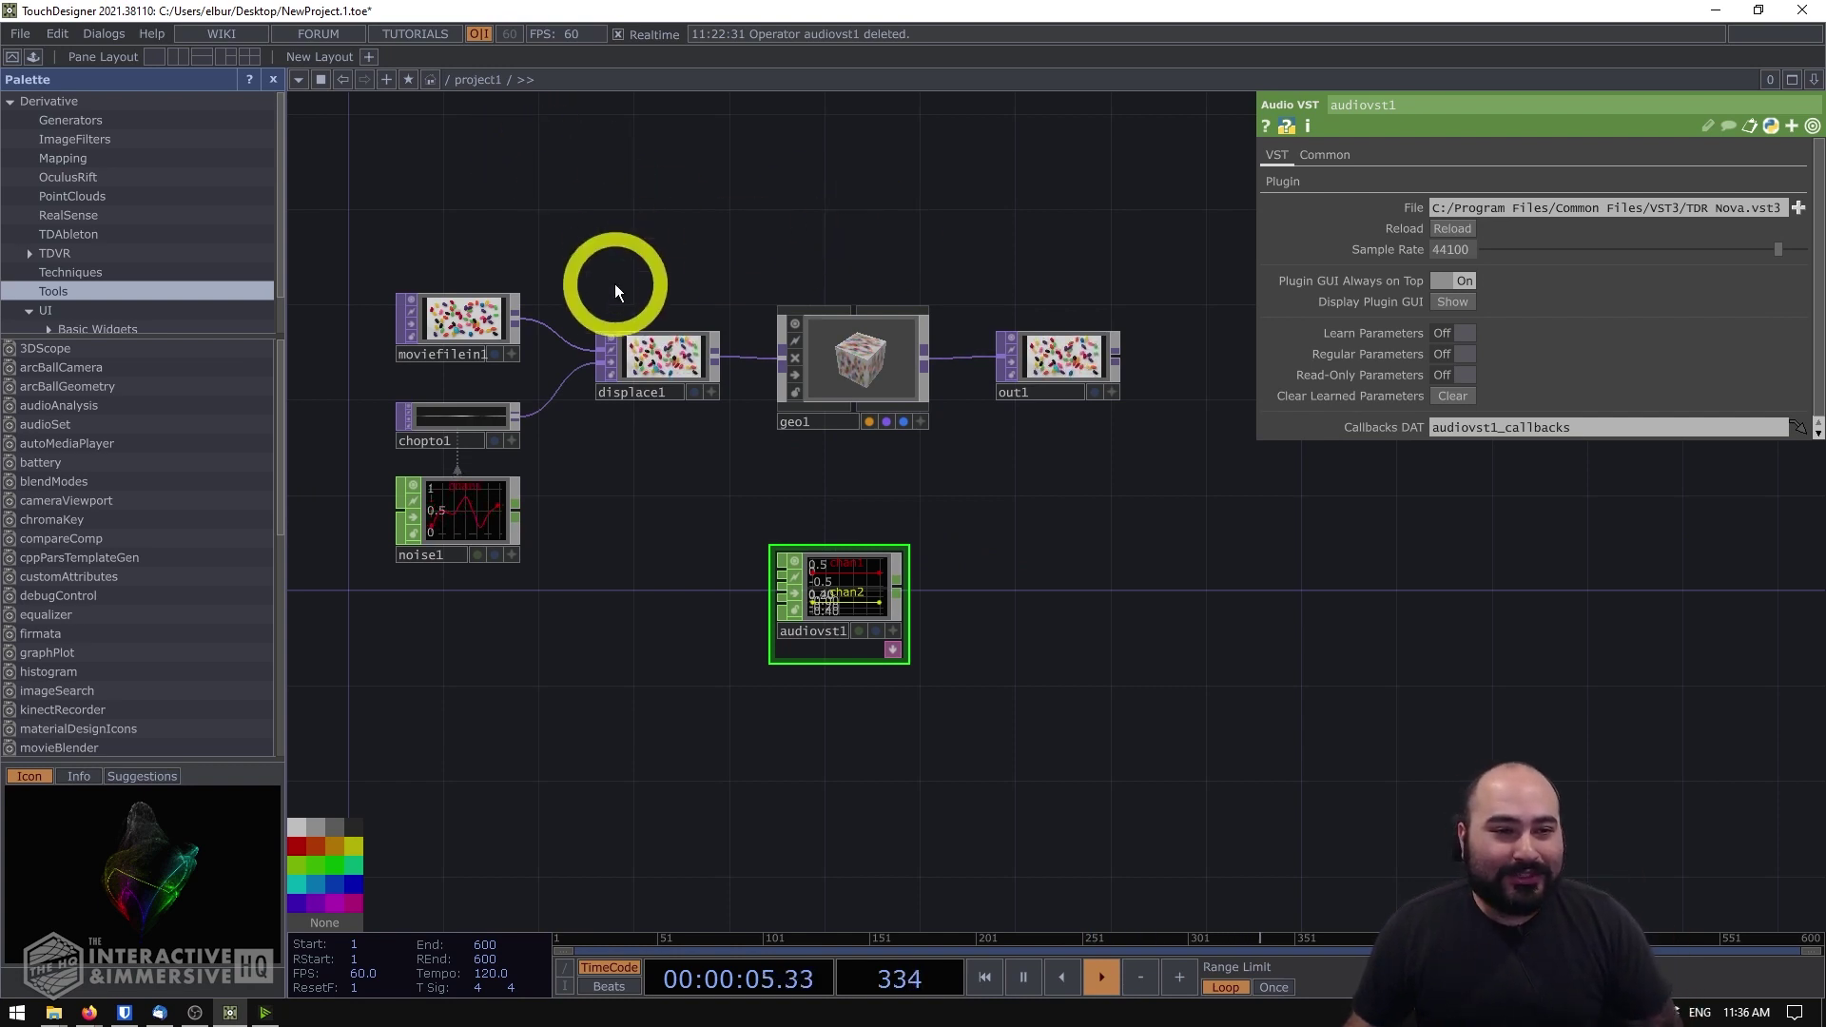
- Bring up the network context menu on the background above geo1
{"action": "right_click", "coordinate": [668, 220]}
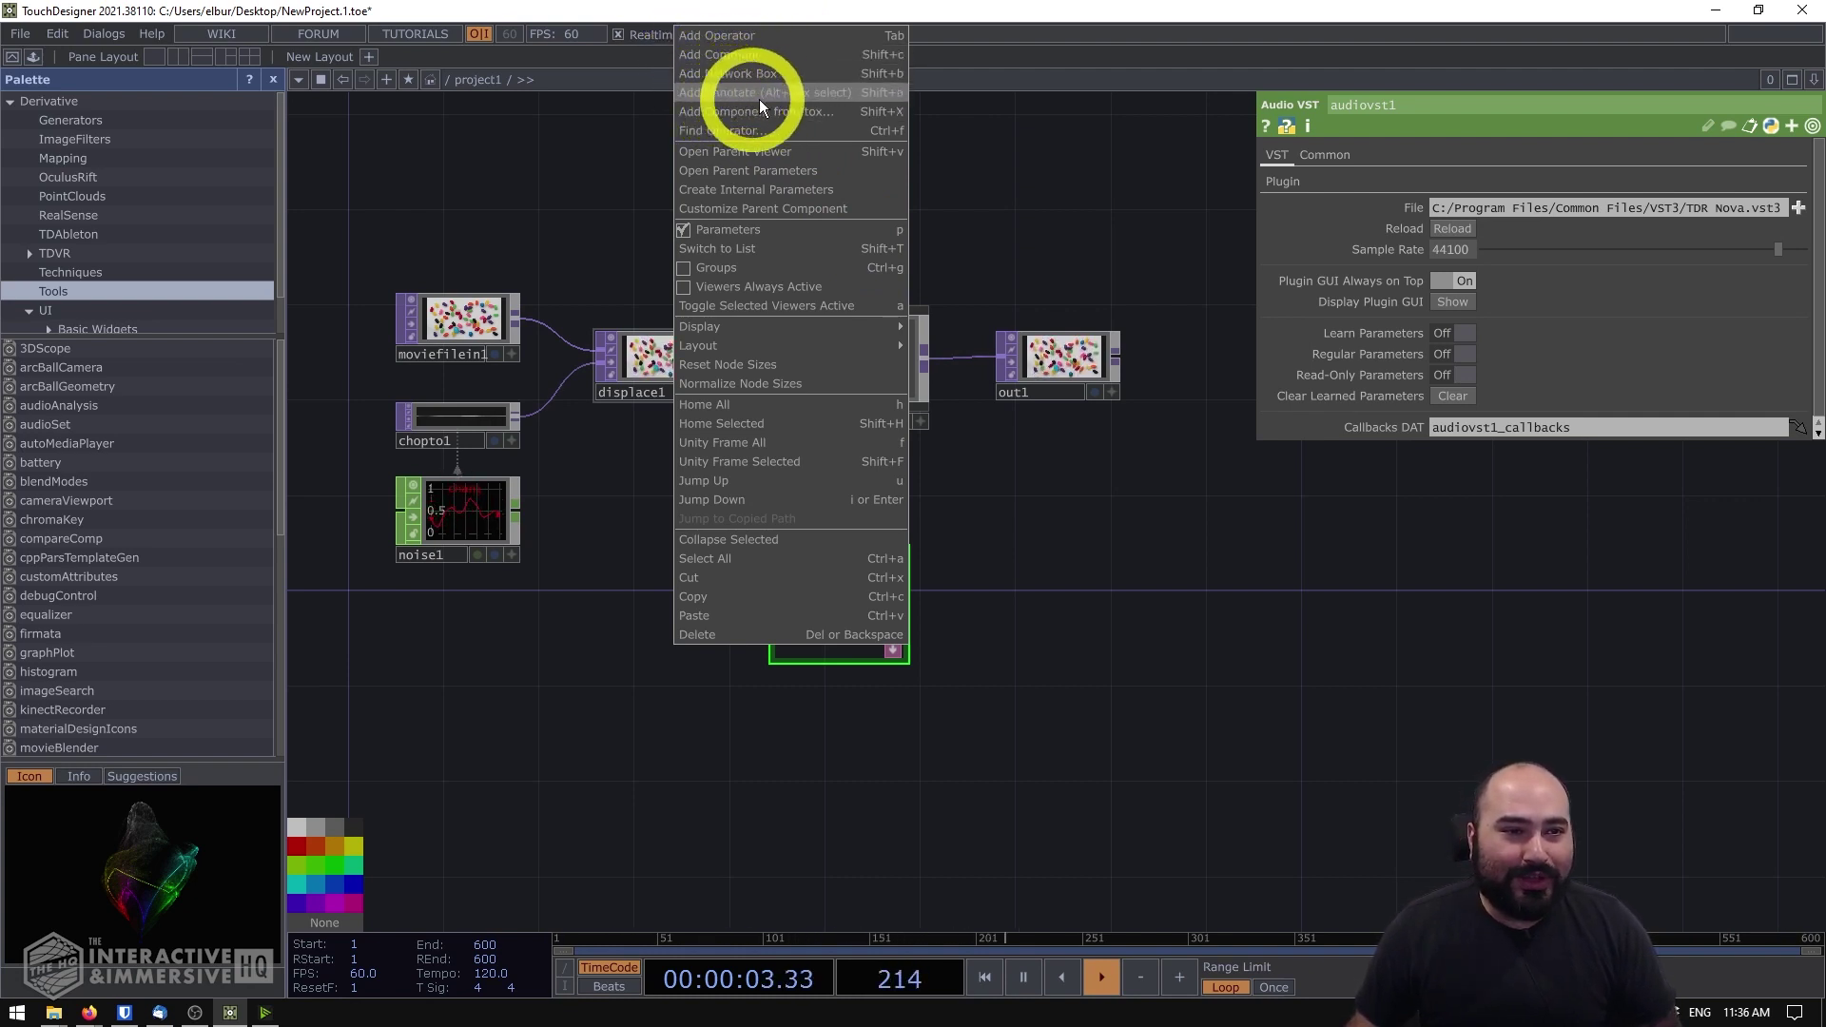
- Add a Comment box and stretch it to cover displace1, geo1 and out1
{"action": "left_click", "coordinate": [746, 56]}
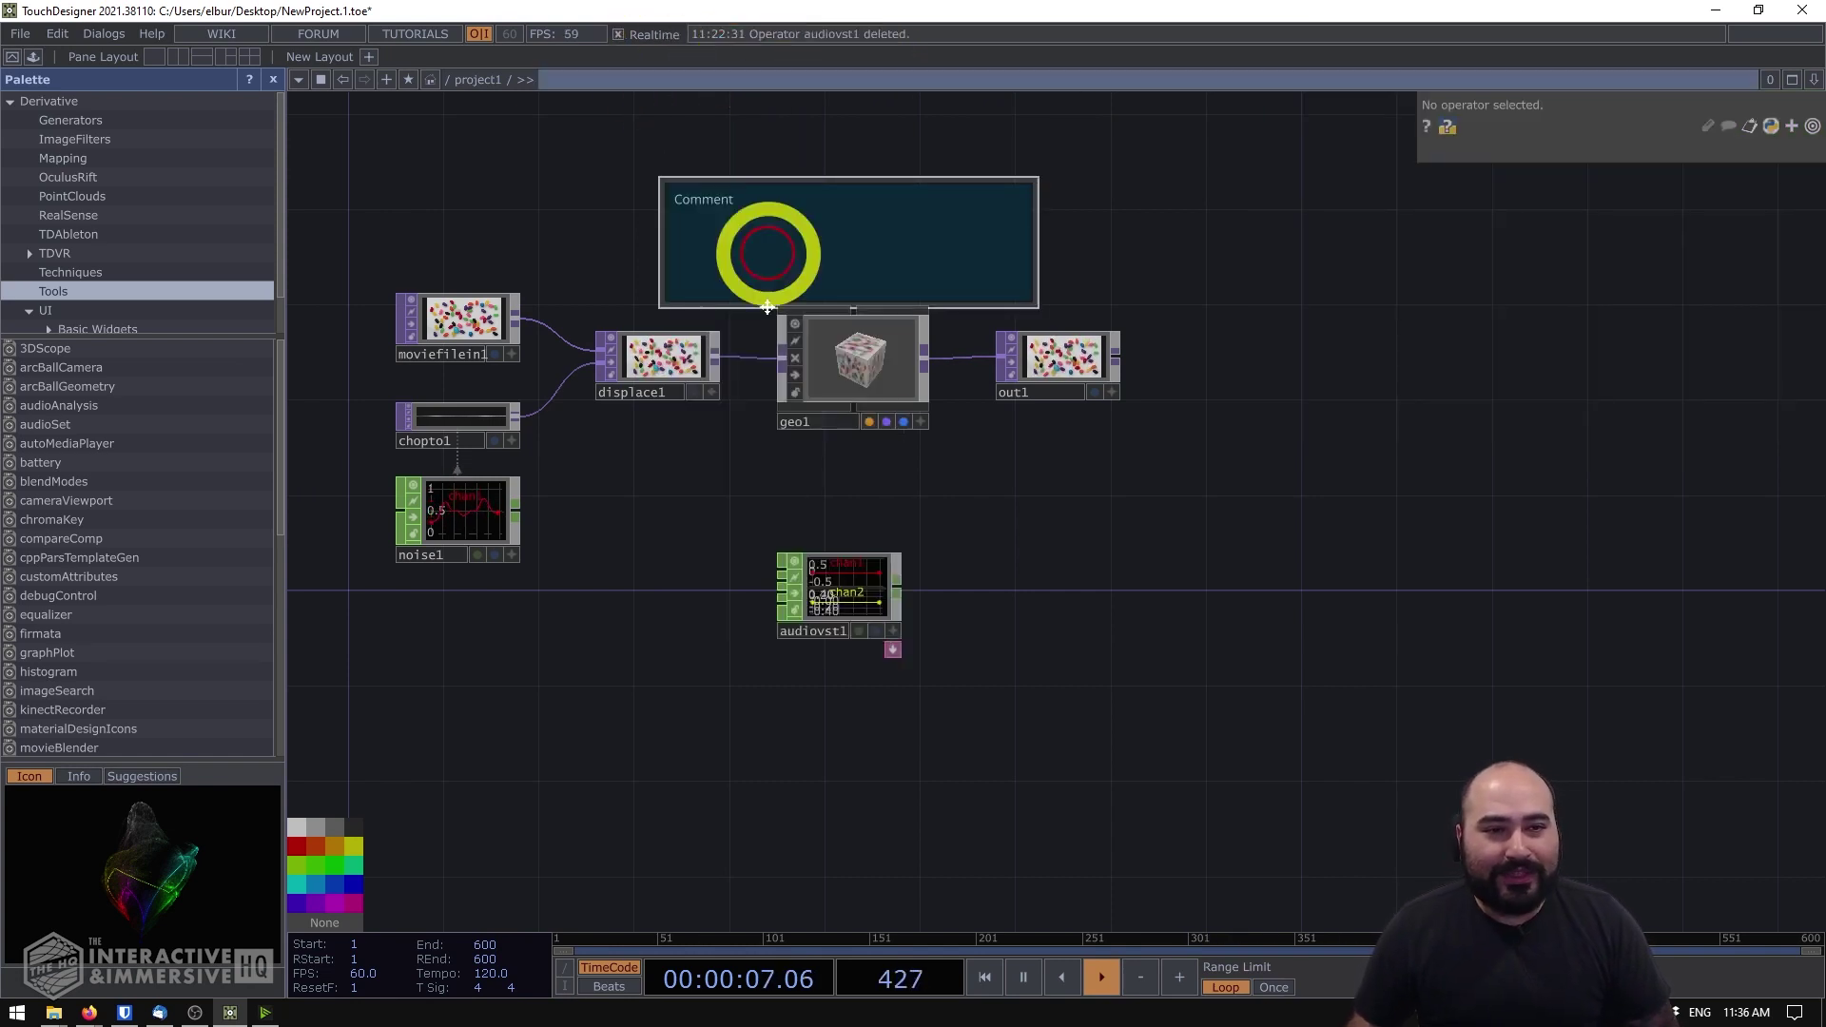
{"action": "left_click", "coordinate": [955, 261]}
{"action": "left_click_drag", "start_coordinate": [954, 260], "coordinate": [1172, 517]}
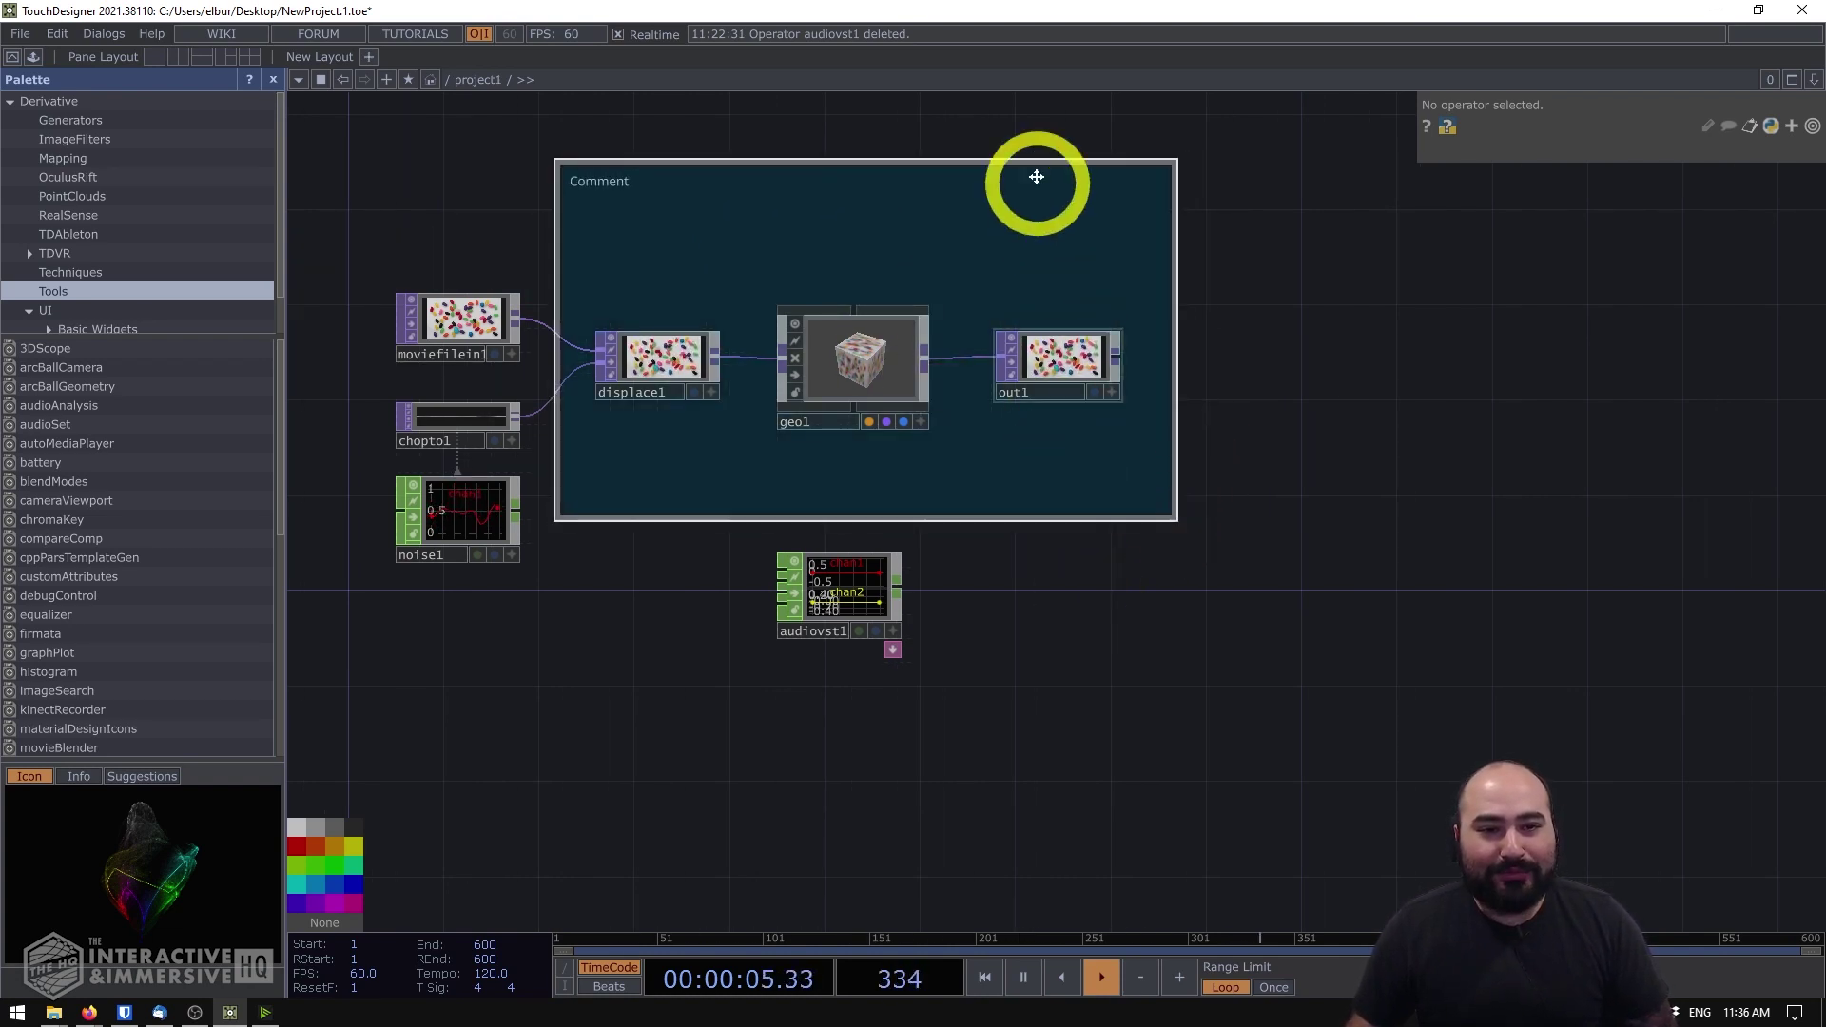
{"action": "left_click_drag", "start_coordinate": [1064, 175], "coordinate": [1069, 192]}
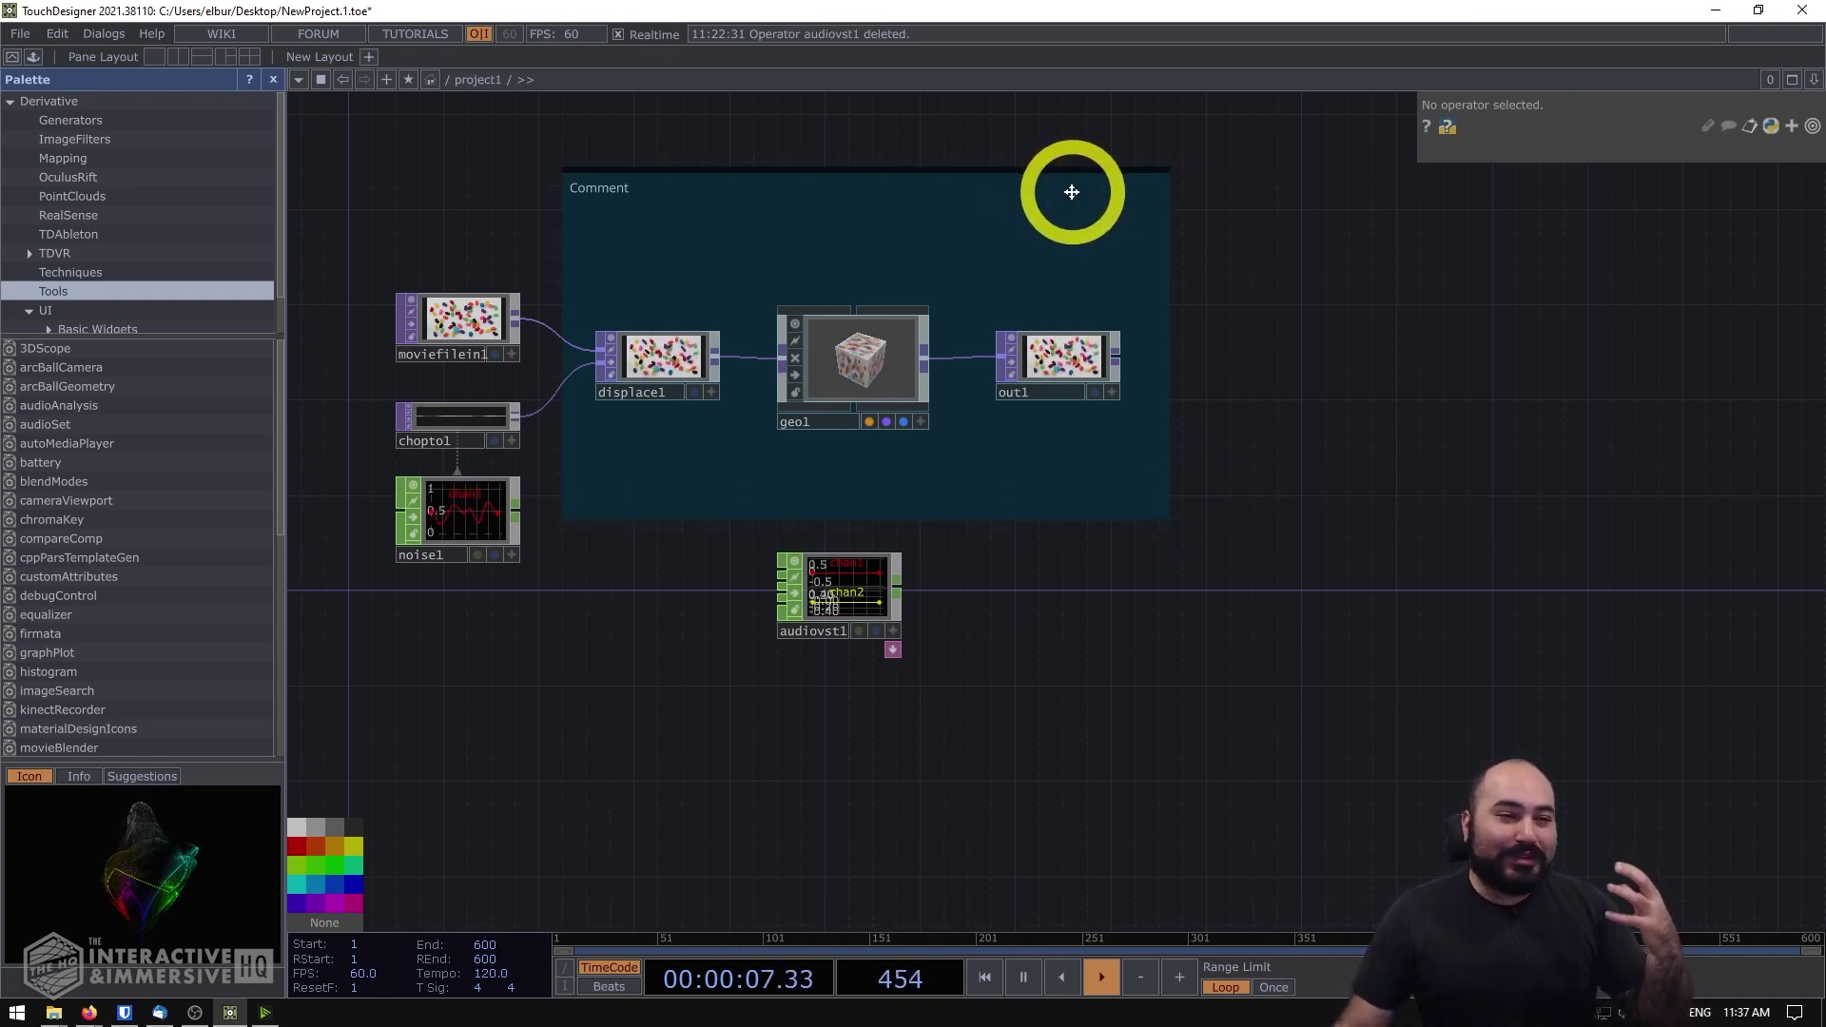
- Retitle the comment box 'Full on comment box inside of TouchDesigner'
{"action": "double_click", "coordinate": [601, 187]}
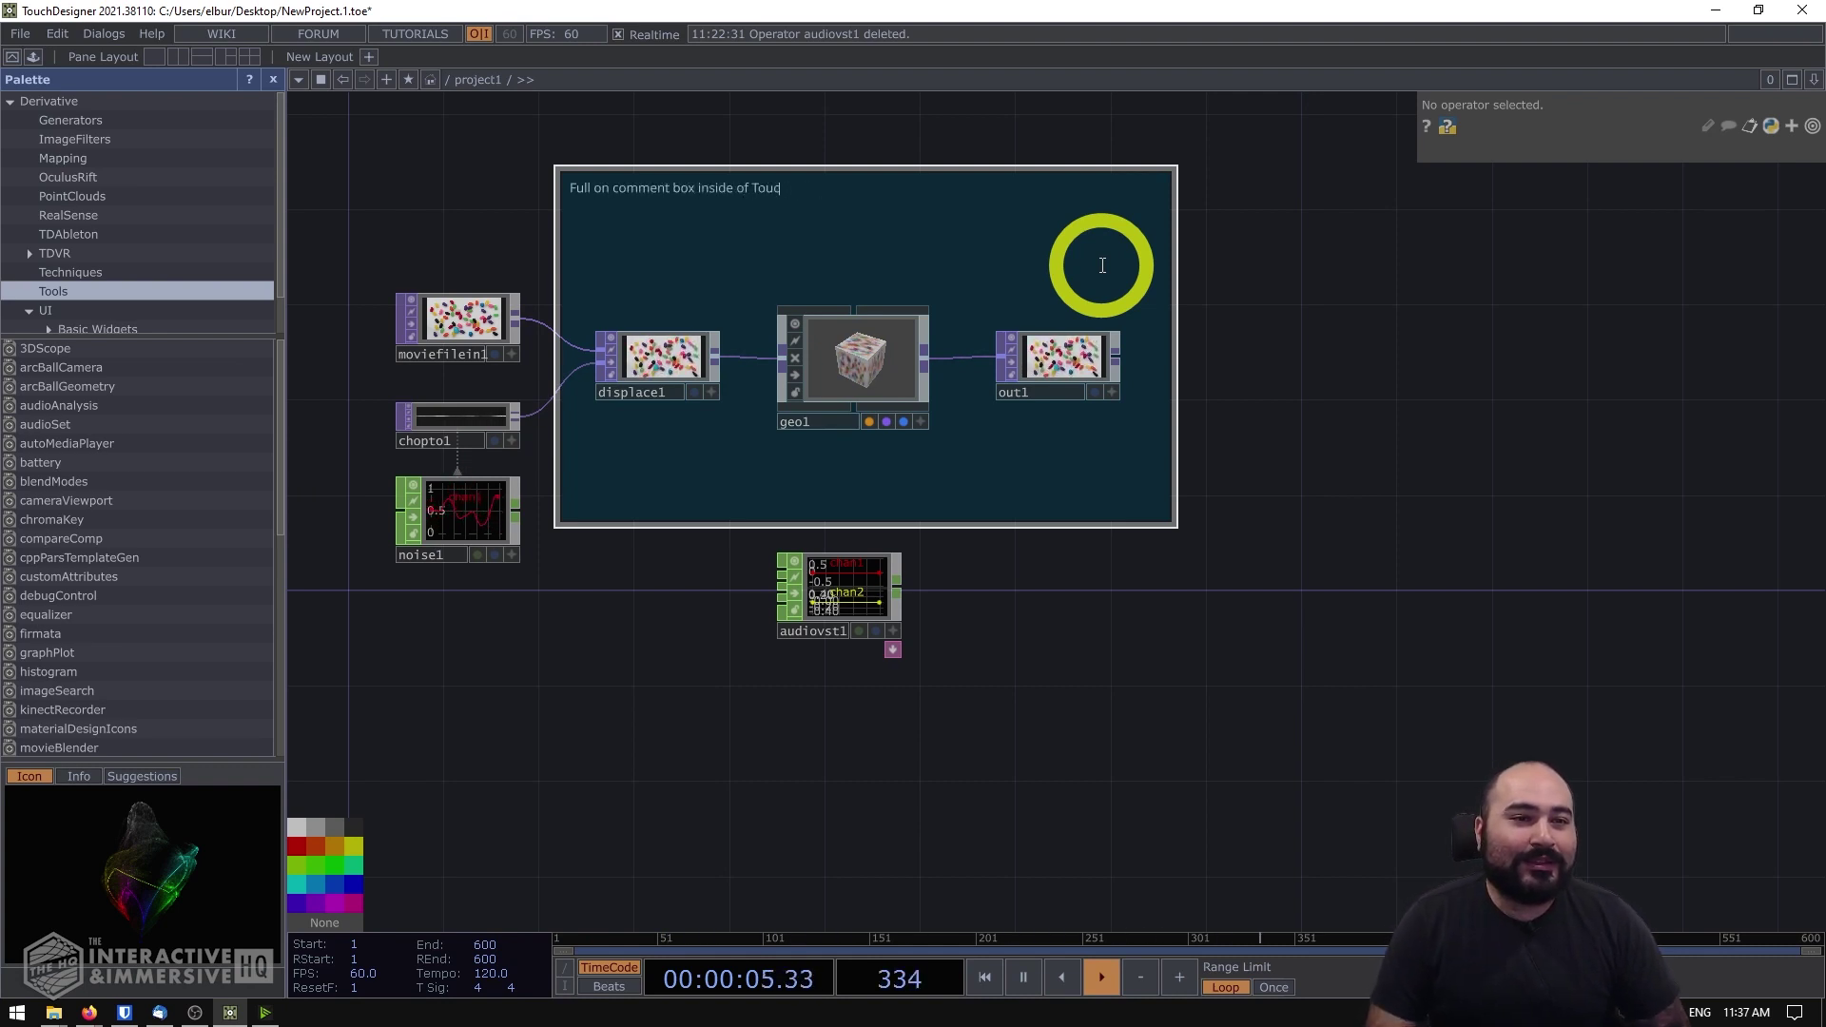
{"action": "type", "text": "r"}
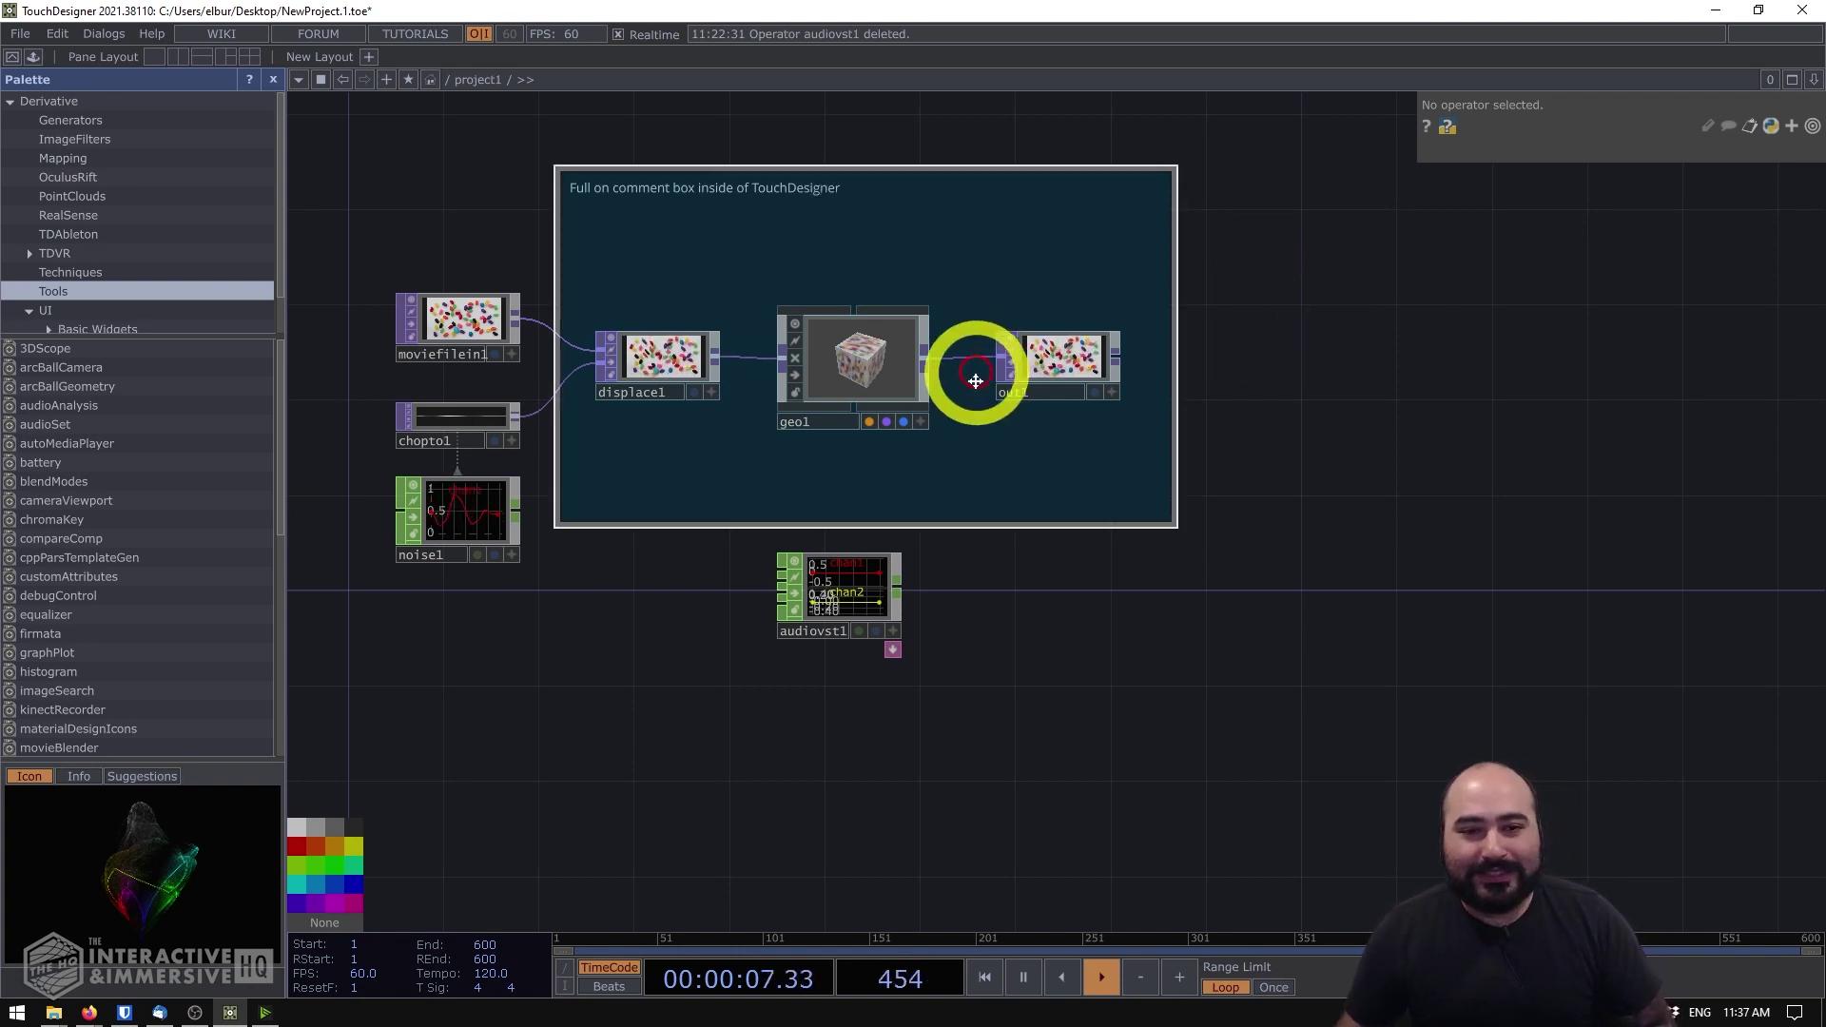
{"action": "mouse_move", "coordinate": [843, 361]}
{"action": "left_mouse_down"}
{"action": "mouse_move", "coordinate": [844, 334]}
{"action": "mouse_move", "coordinate": [844, 360]}
{"action": "left_mouse_up"}
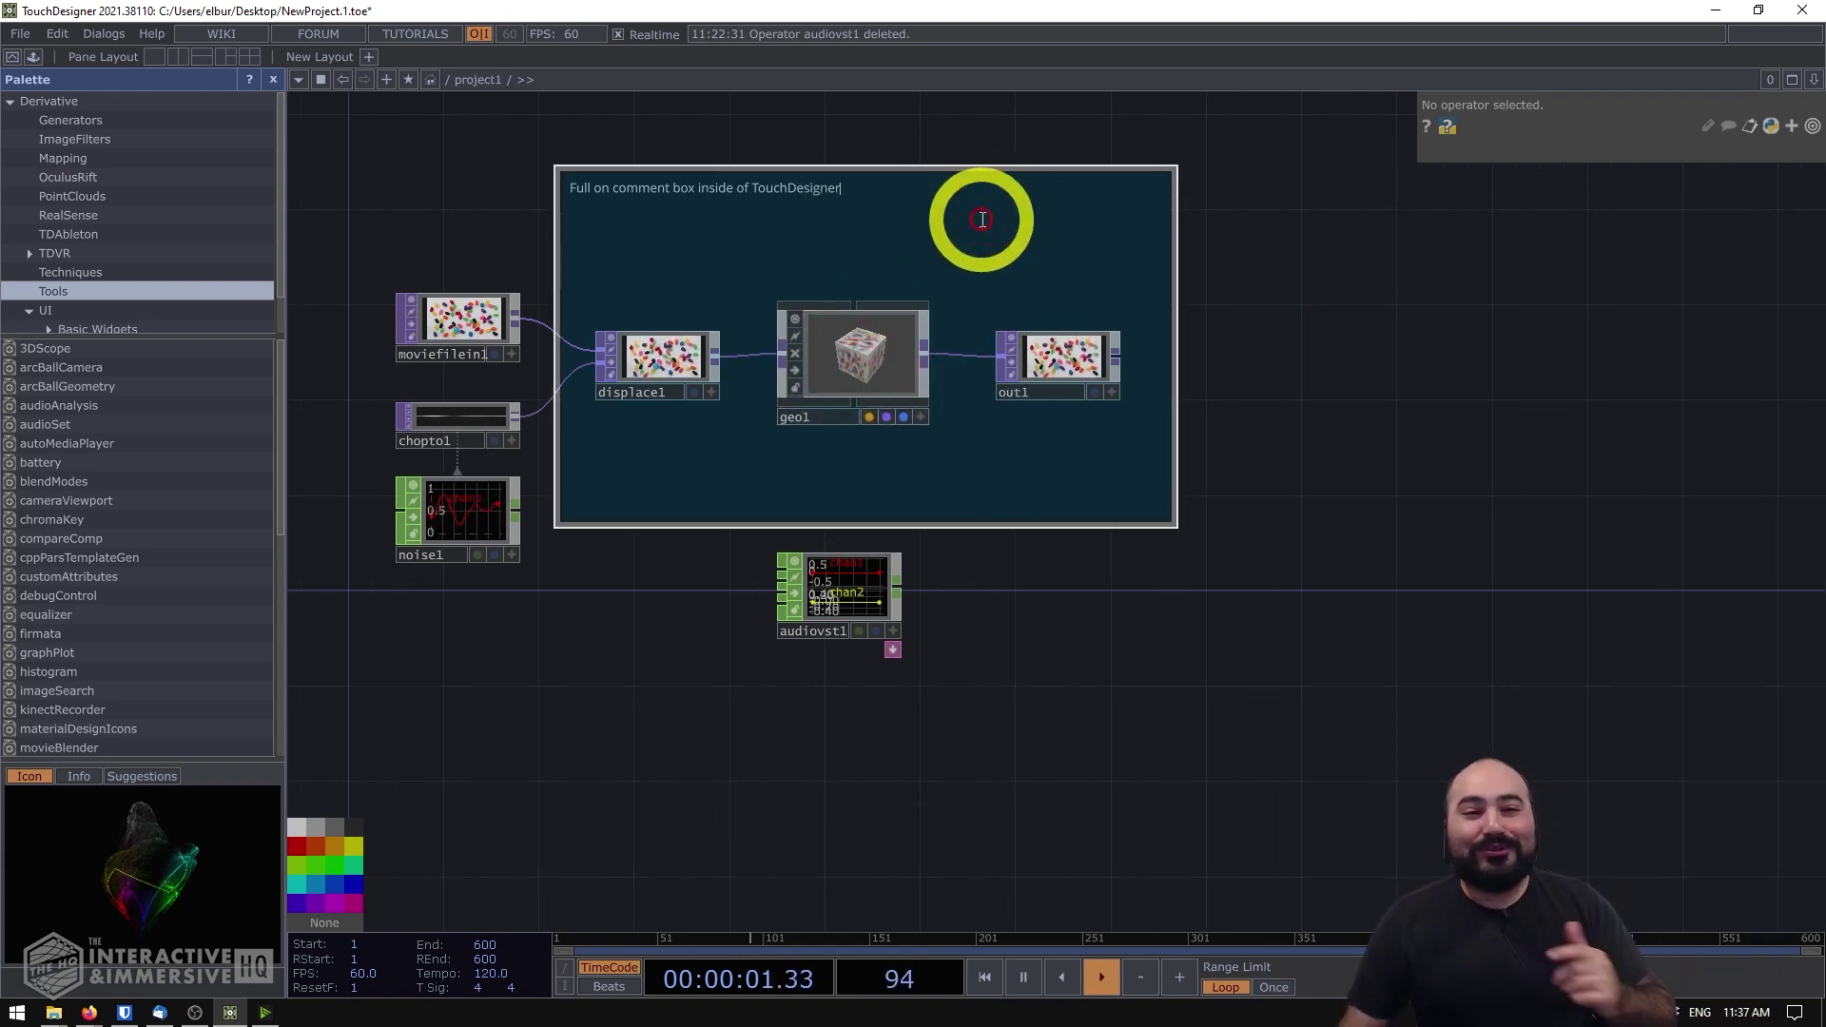
- Turn on Enclose Operators for the comment box and move it with its enclosed nodes
{"action": "right_click", "coordinate": [1040, 258]}
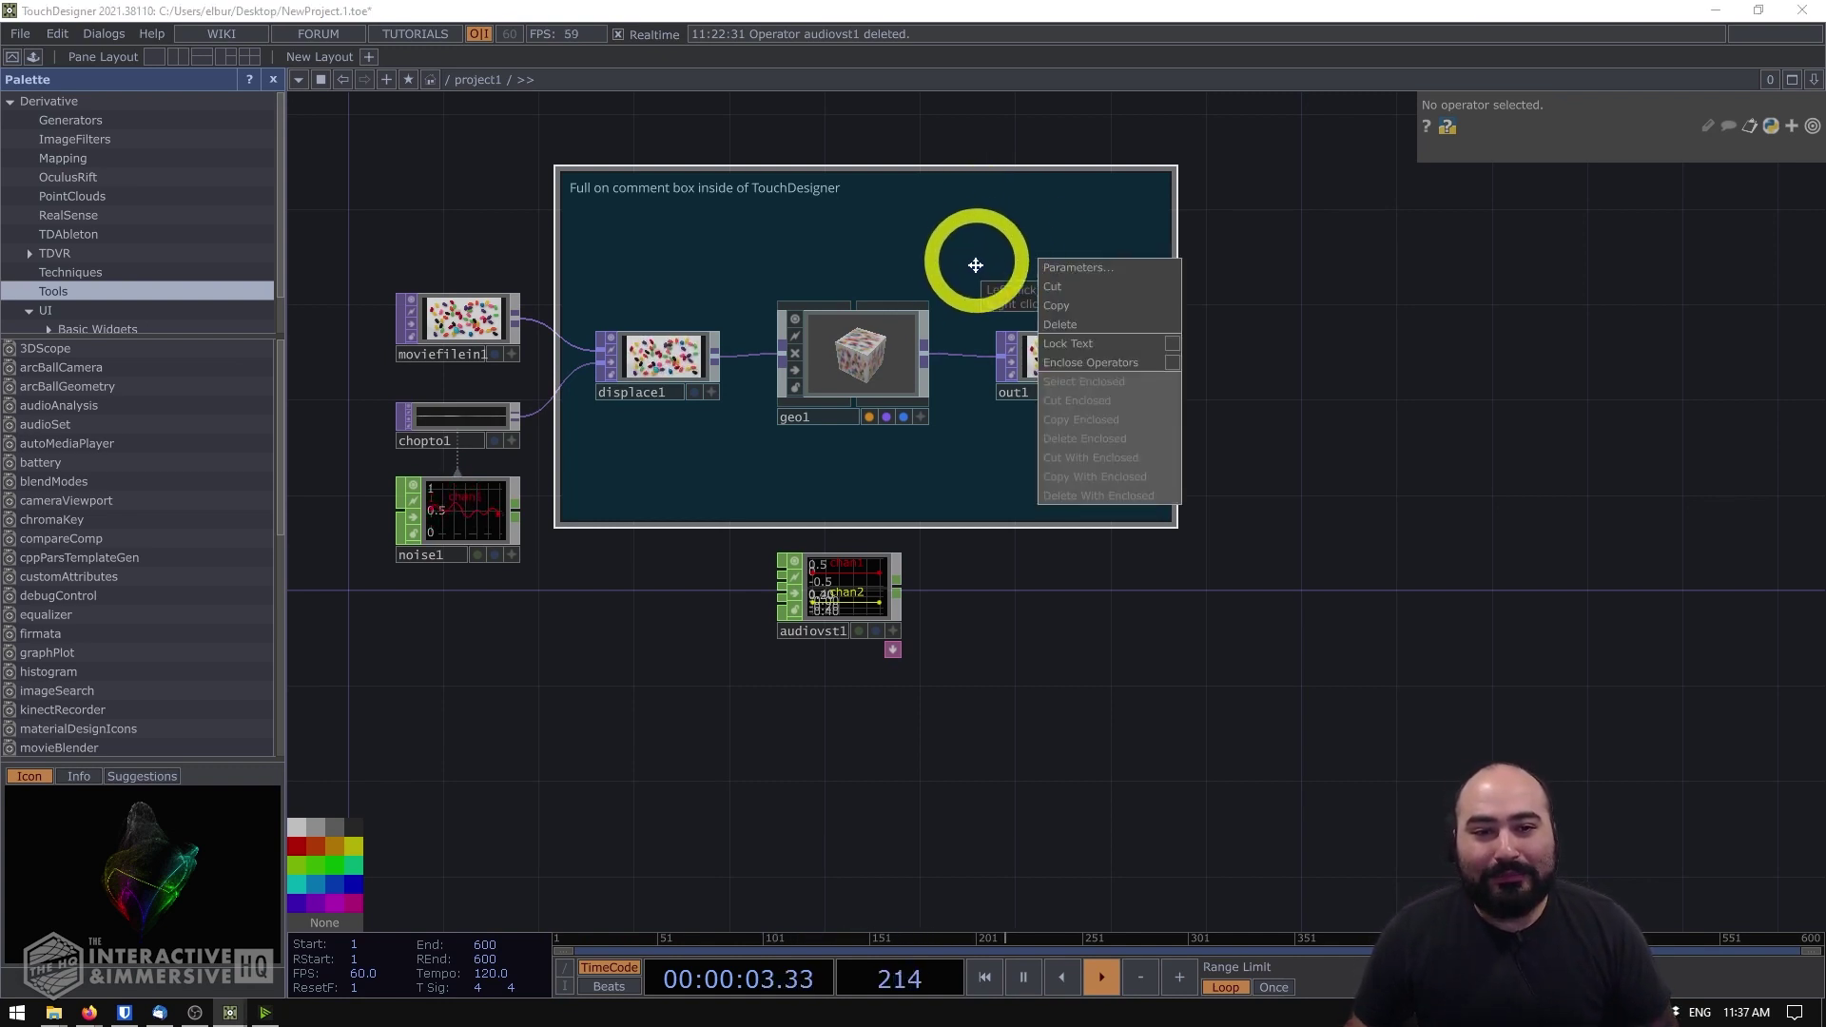
{"action": "left_click", "coordinate": [1087, 361]}
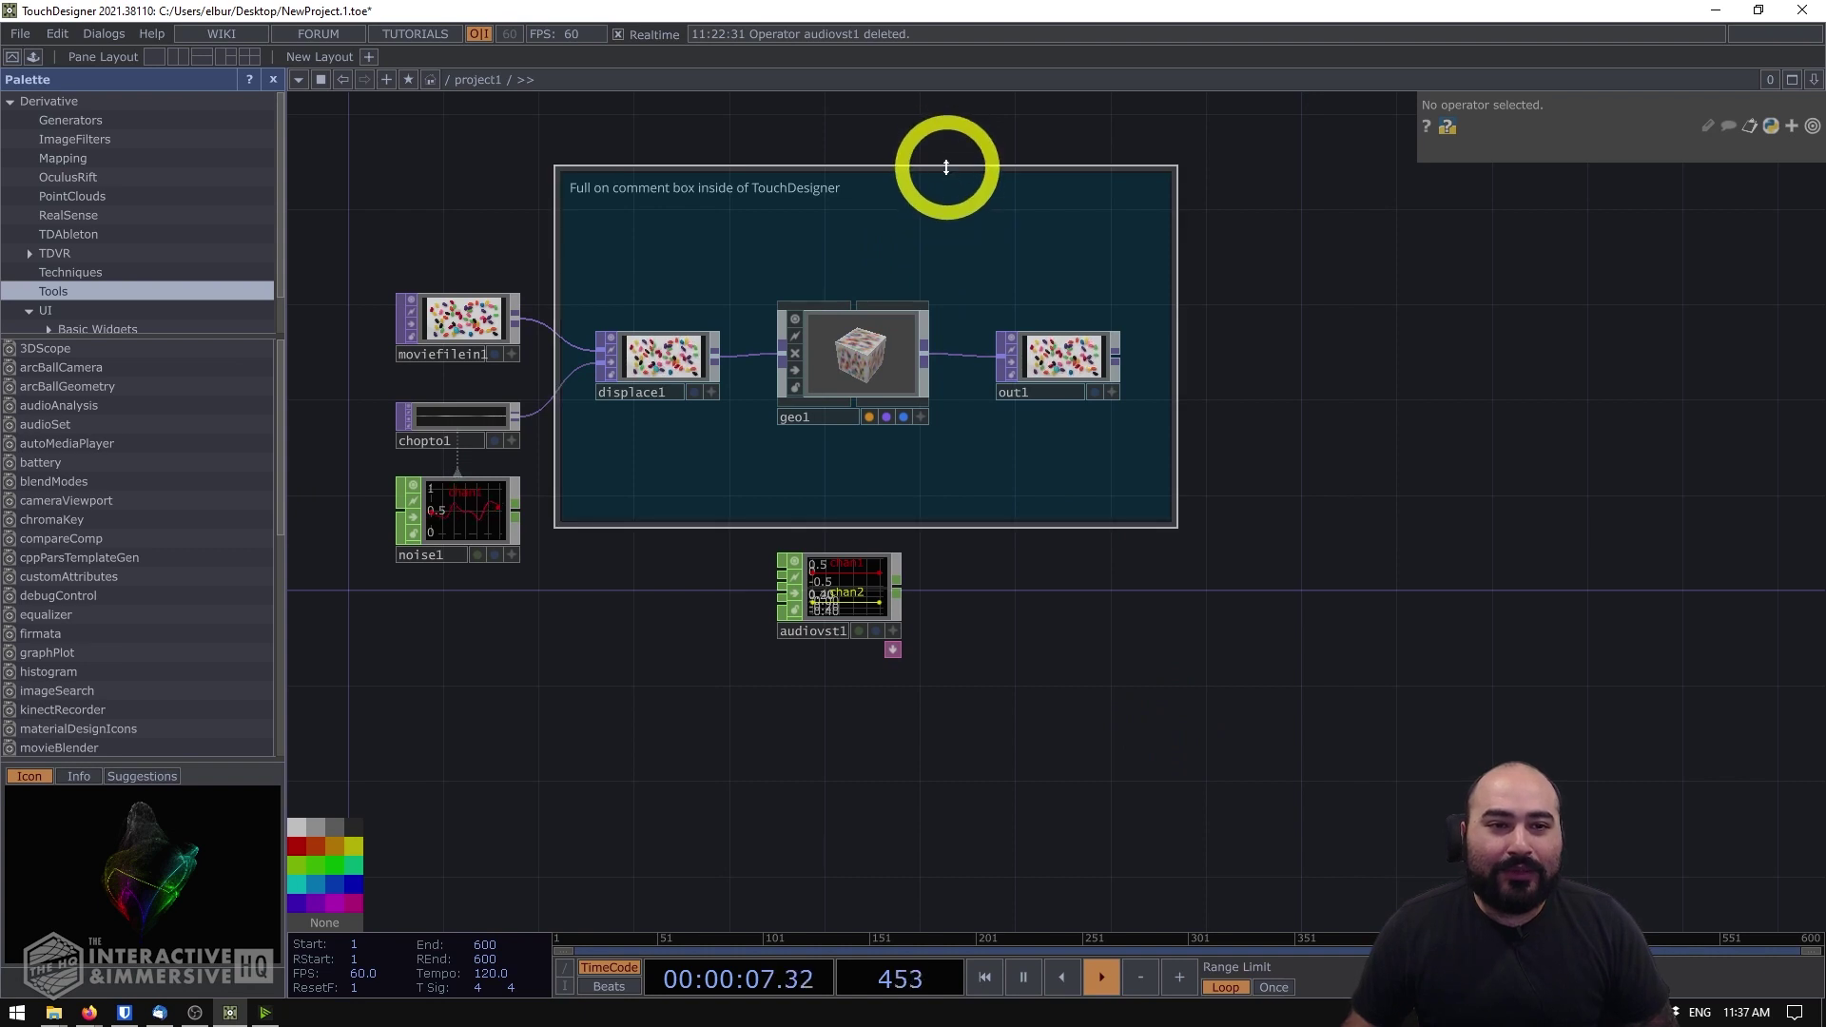
{"action": "left_click_drag", "start_coordinate": [955, 220], "coordinate": [1009, 251]}
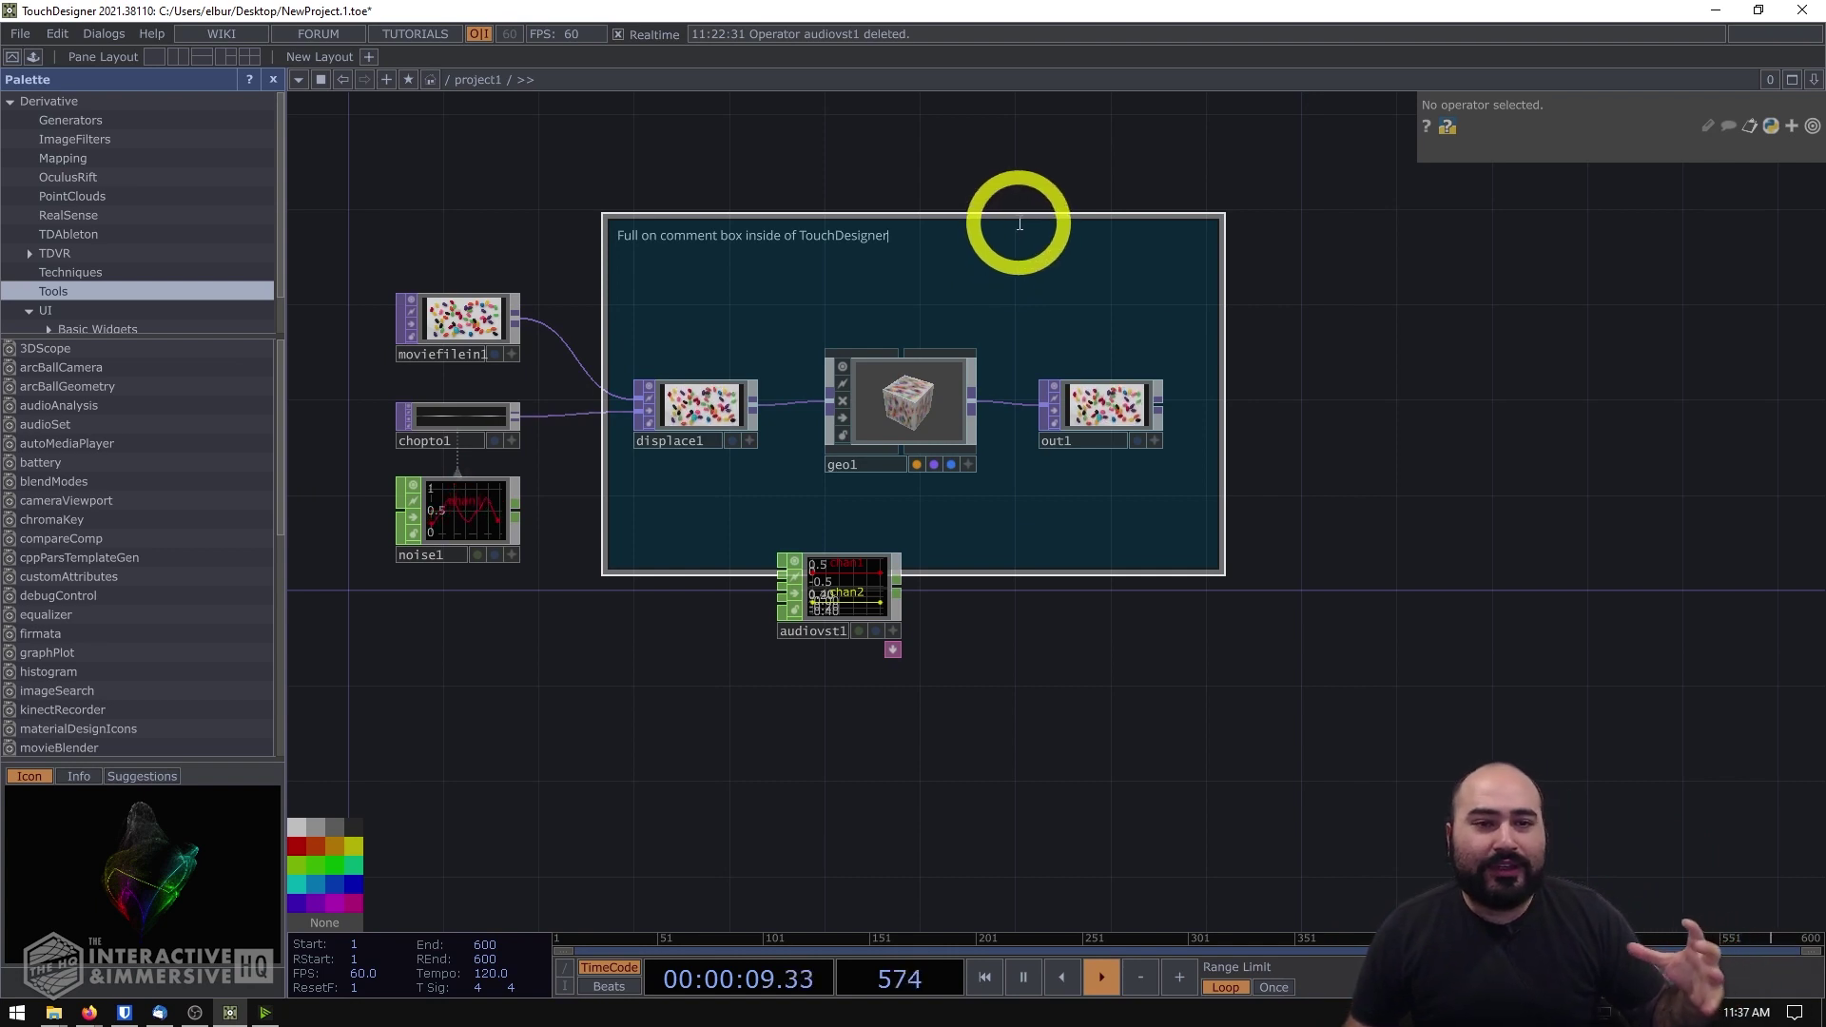
- Shift the comment box up-left, move audiovst1 down-left, and select the box for removal
{"action": "left_click", "coordinate": [1092, 269]}
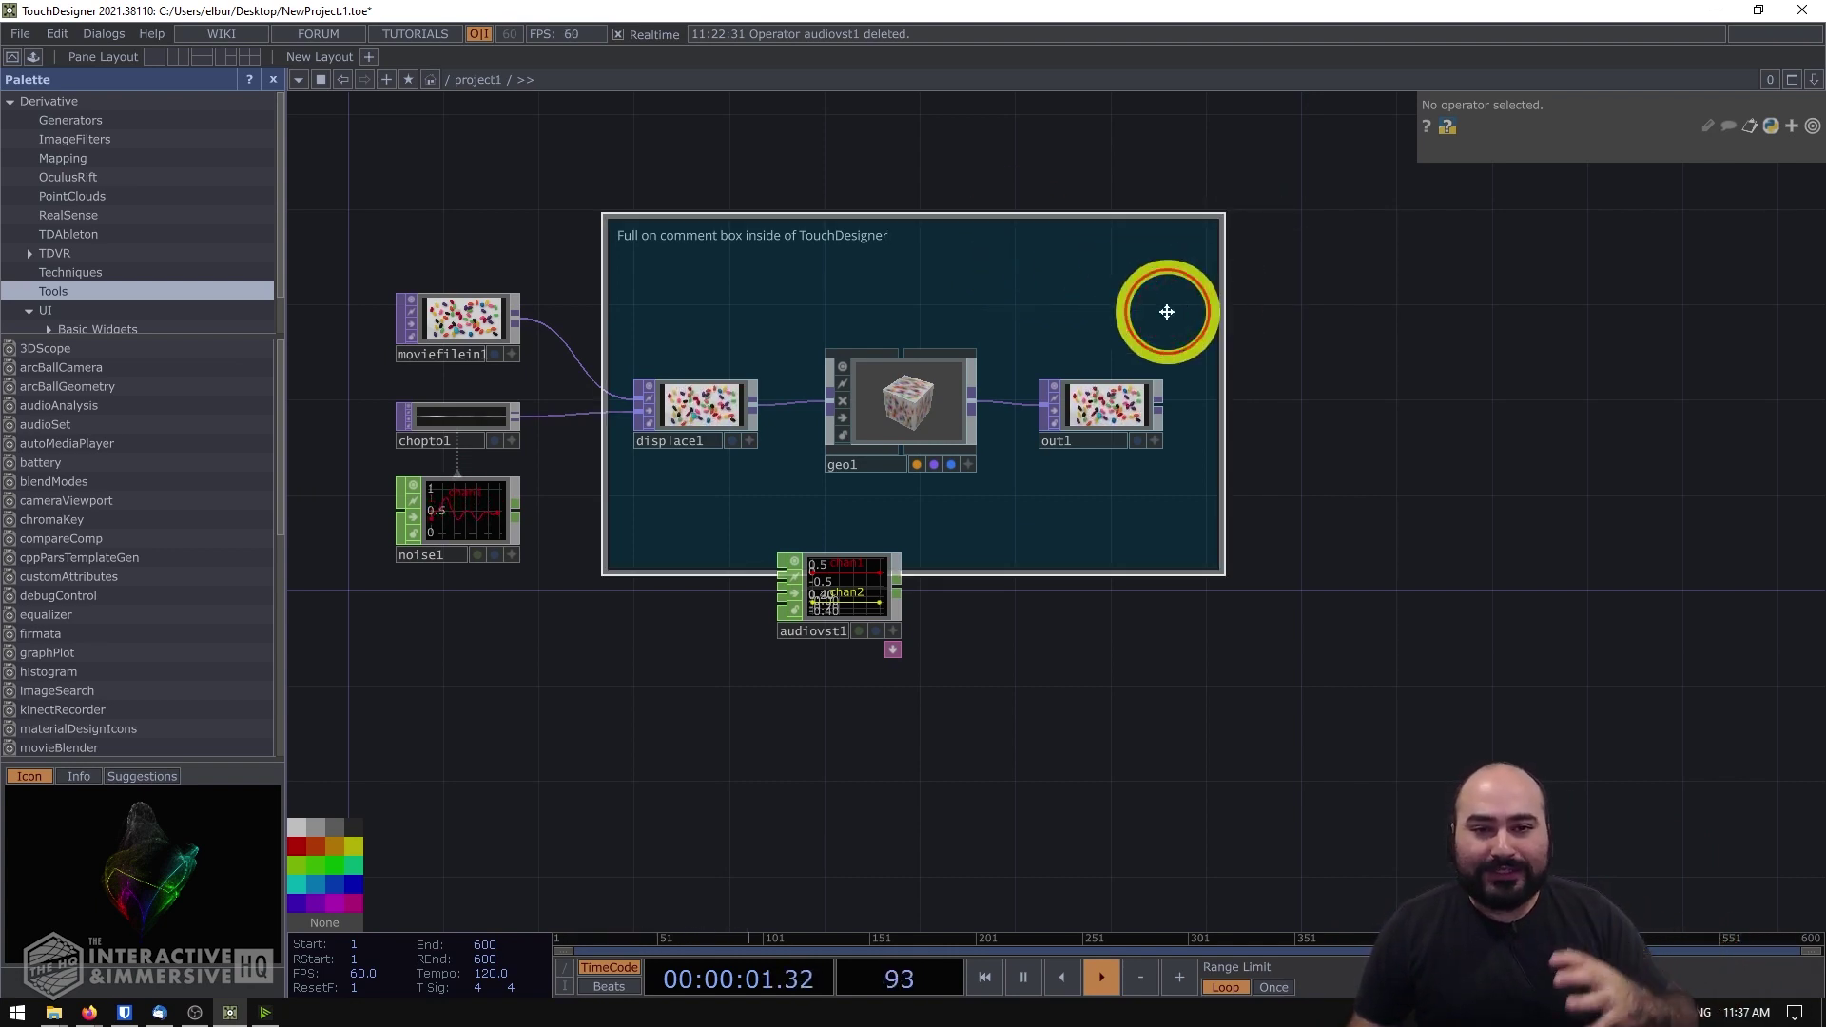
{"action": "left_click_drag", "start_coordinate": [1170, 310], "coordinate": [913, 277]}
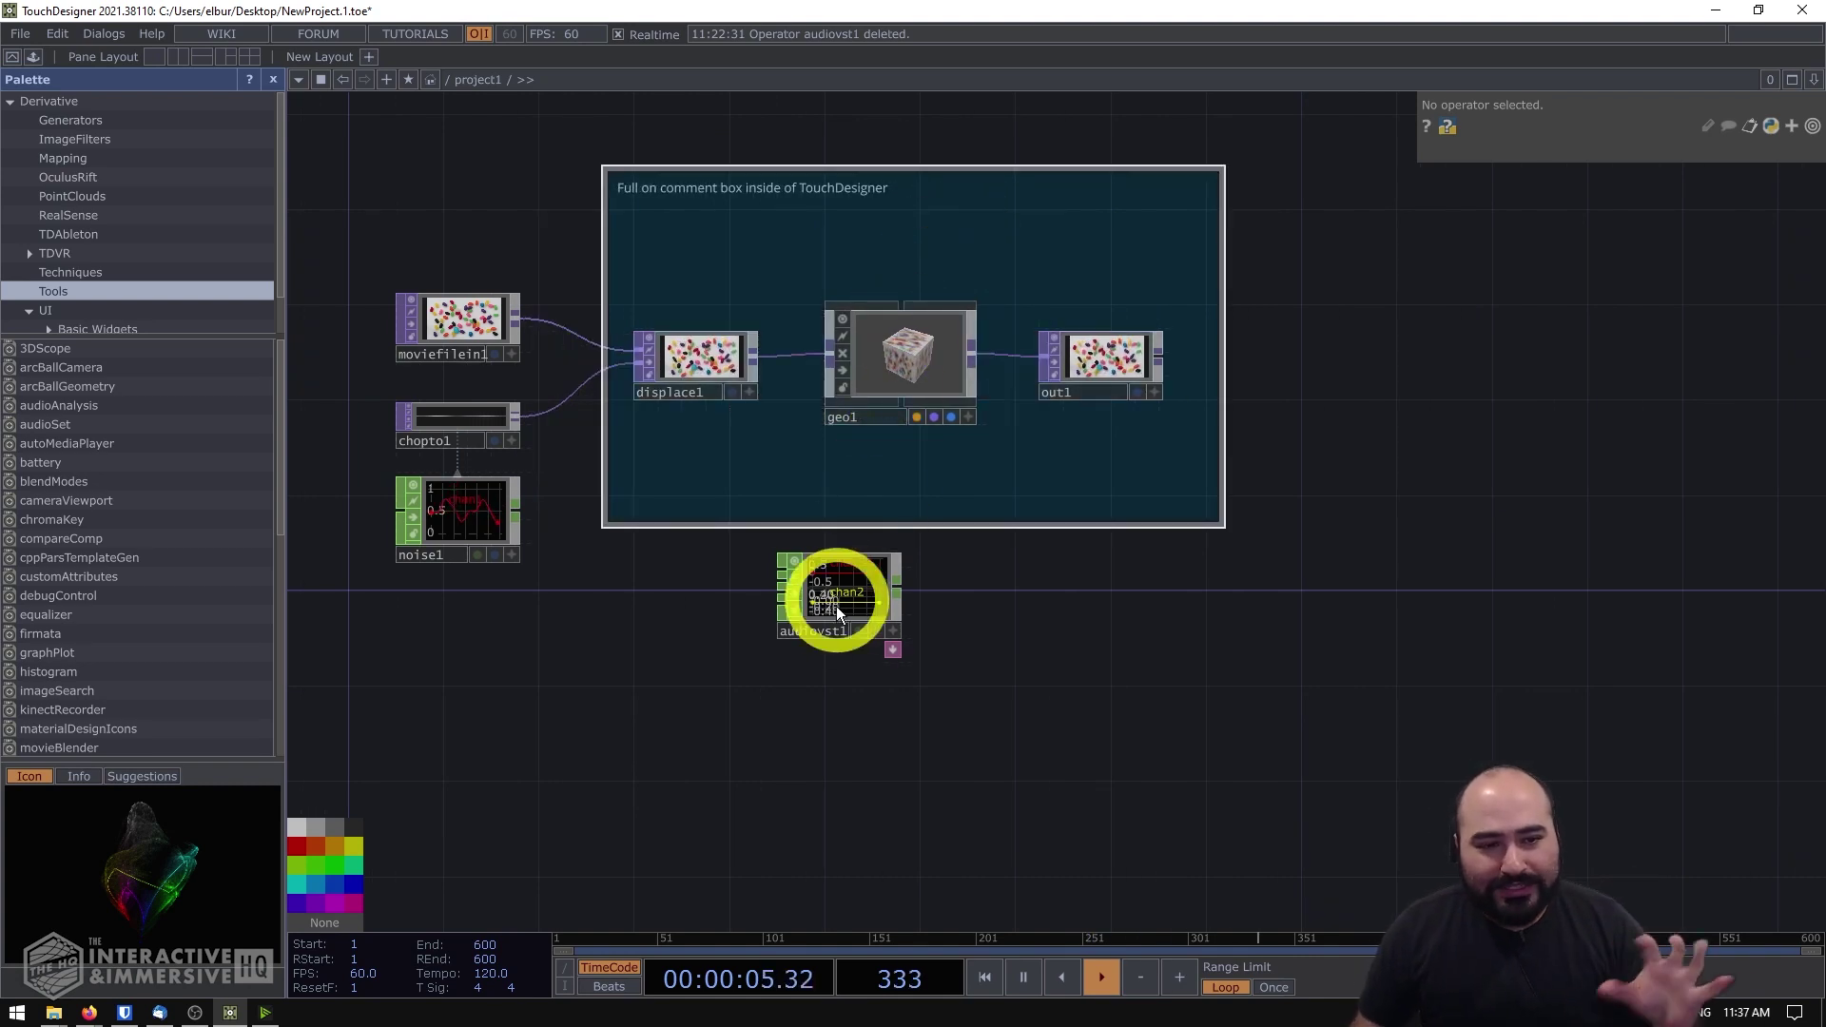
{"action": "left_click_drag", "start_coordinate": [835, 612], "coordinate": [598, 730]}
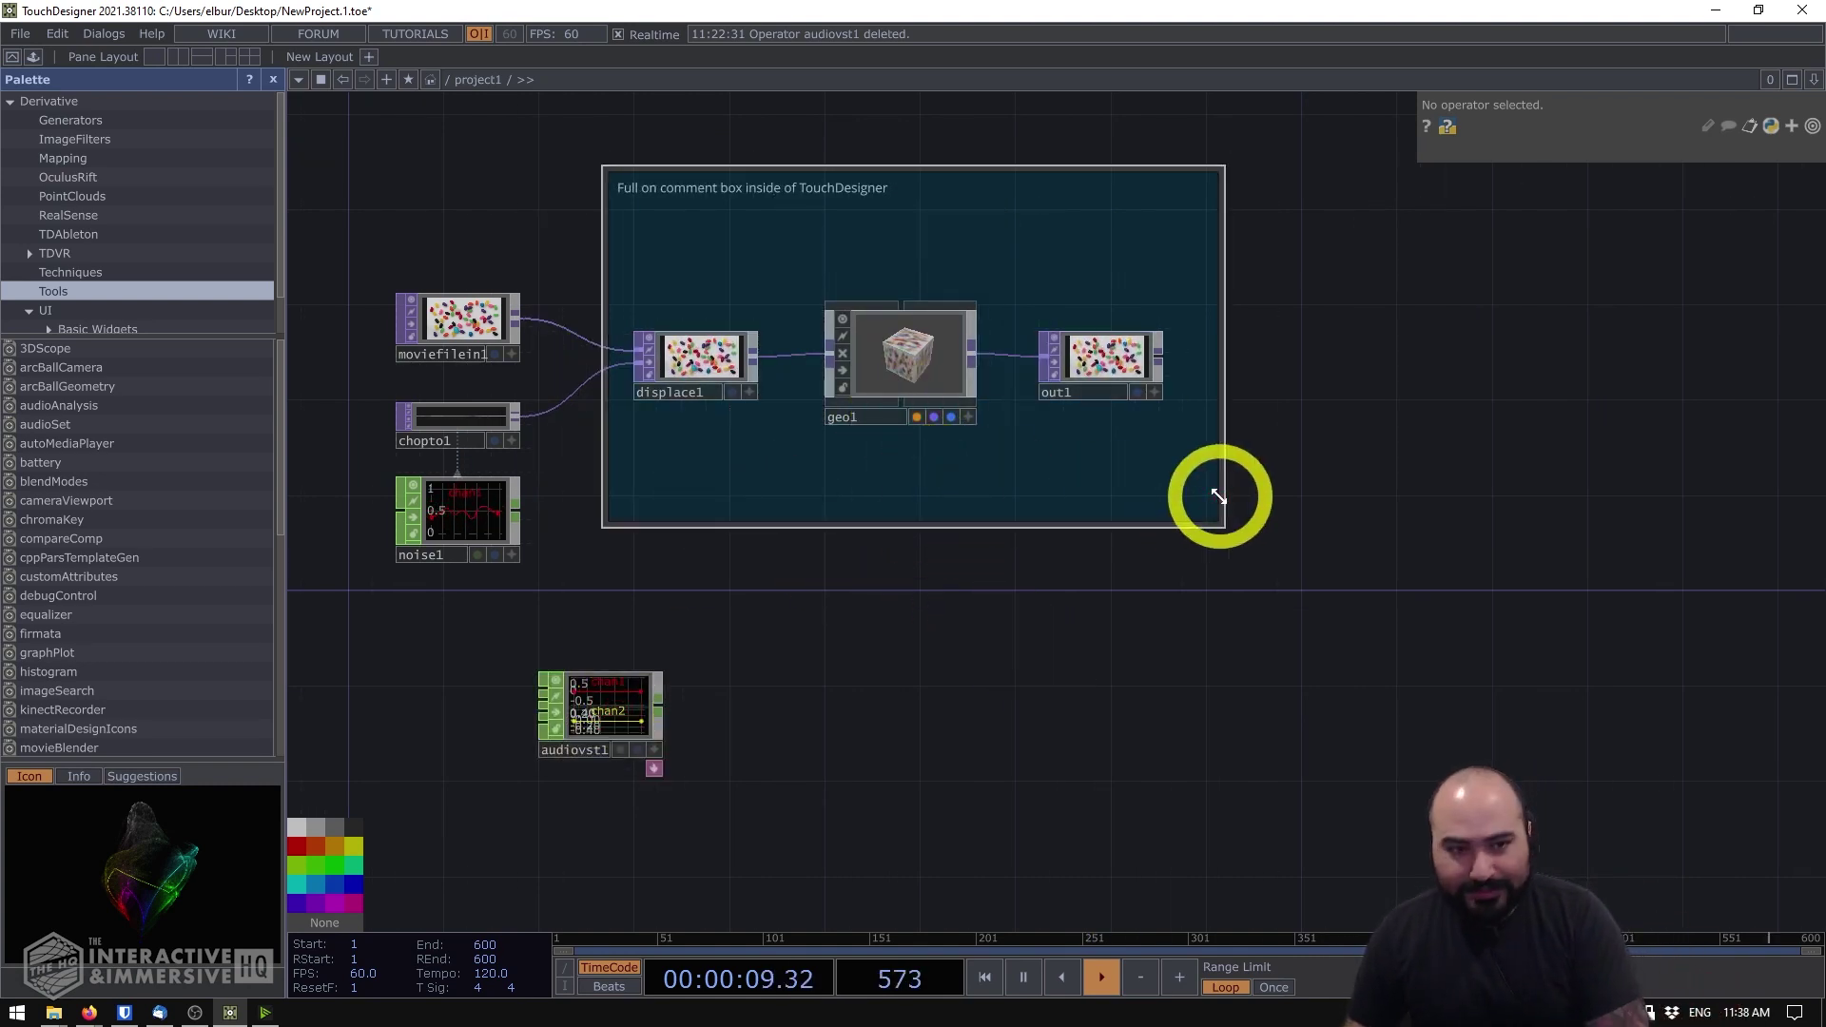
{"action": "left_click", "coordinate": [1193, 259]}
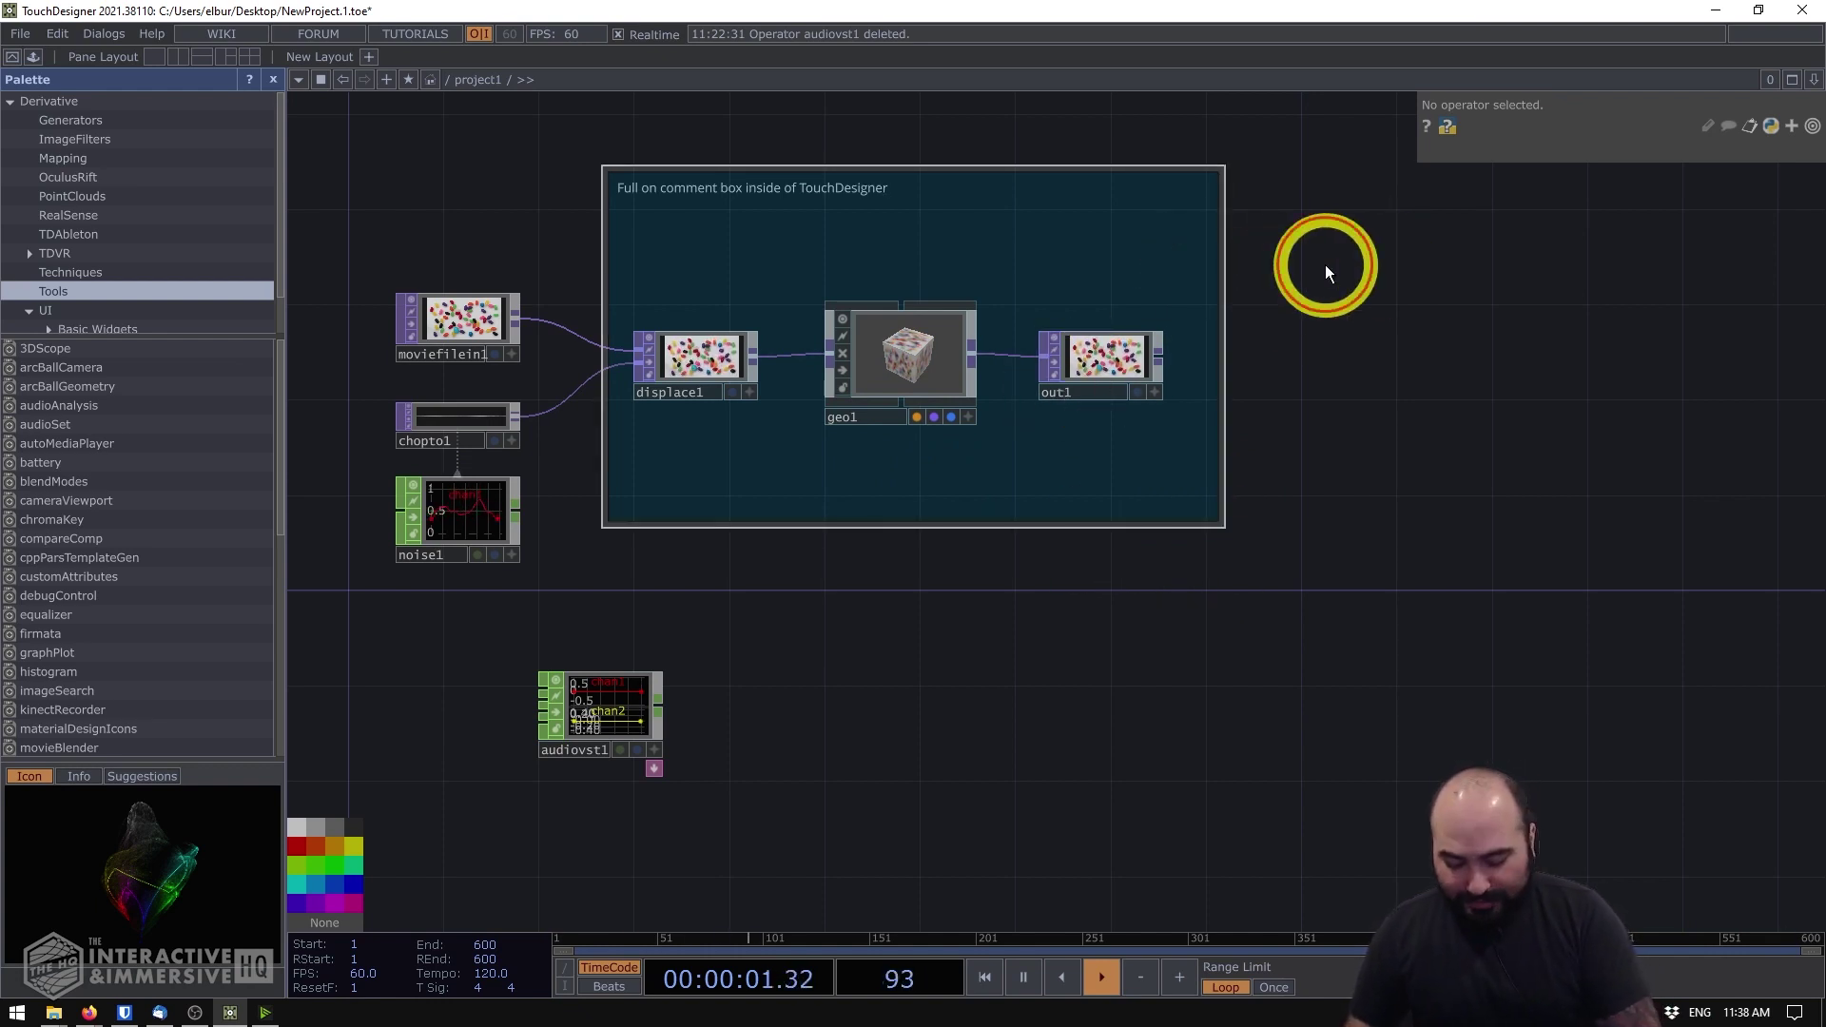
- Delete the comment box and draw an Annotate box framing moviefilein1 through out1, excluding audiovst1
{"action": "key", "text": "Delete"}
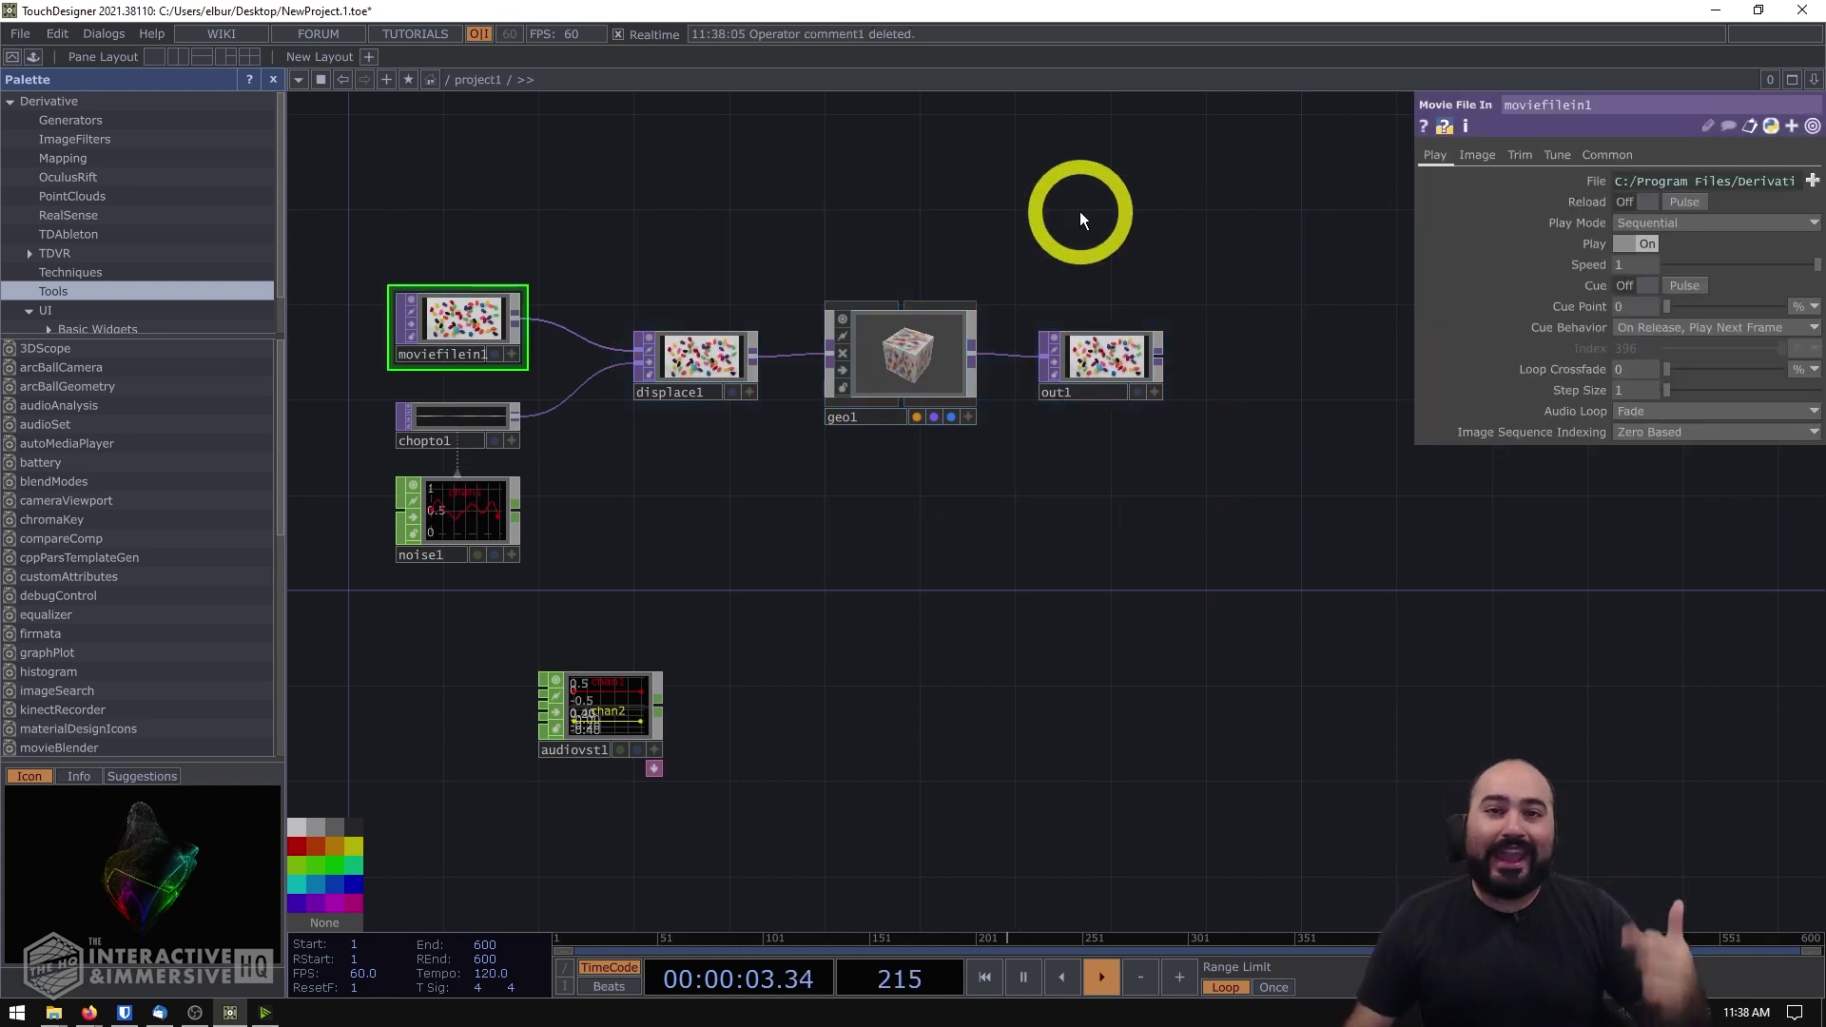
{"action": "left_click_drag", "start_coordinate": [1008, 244], "coordinate": [1019, 257]}
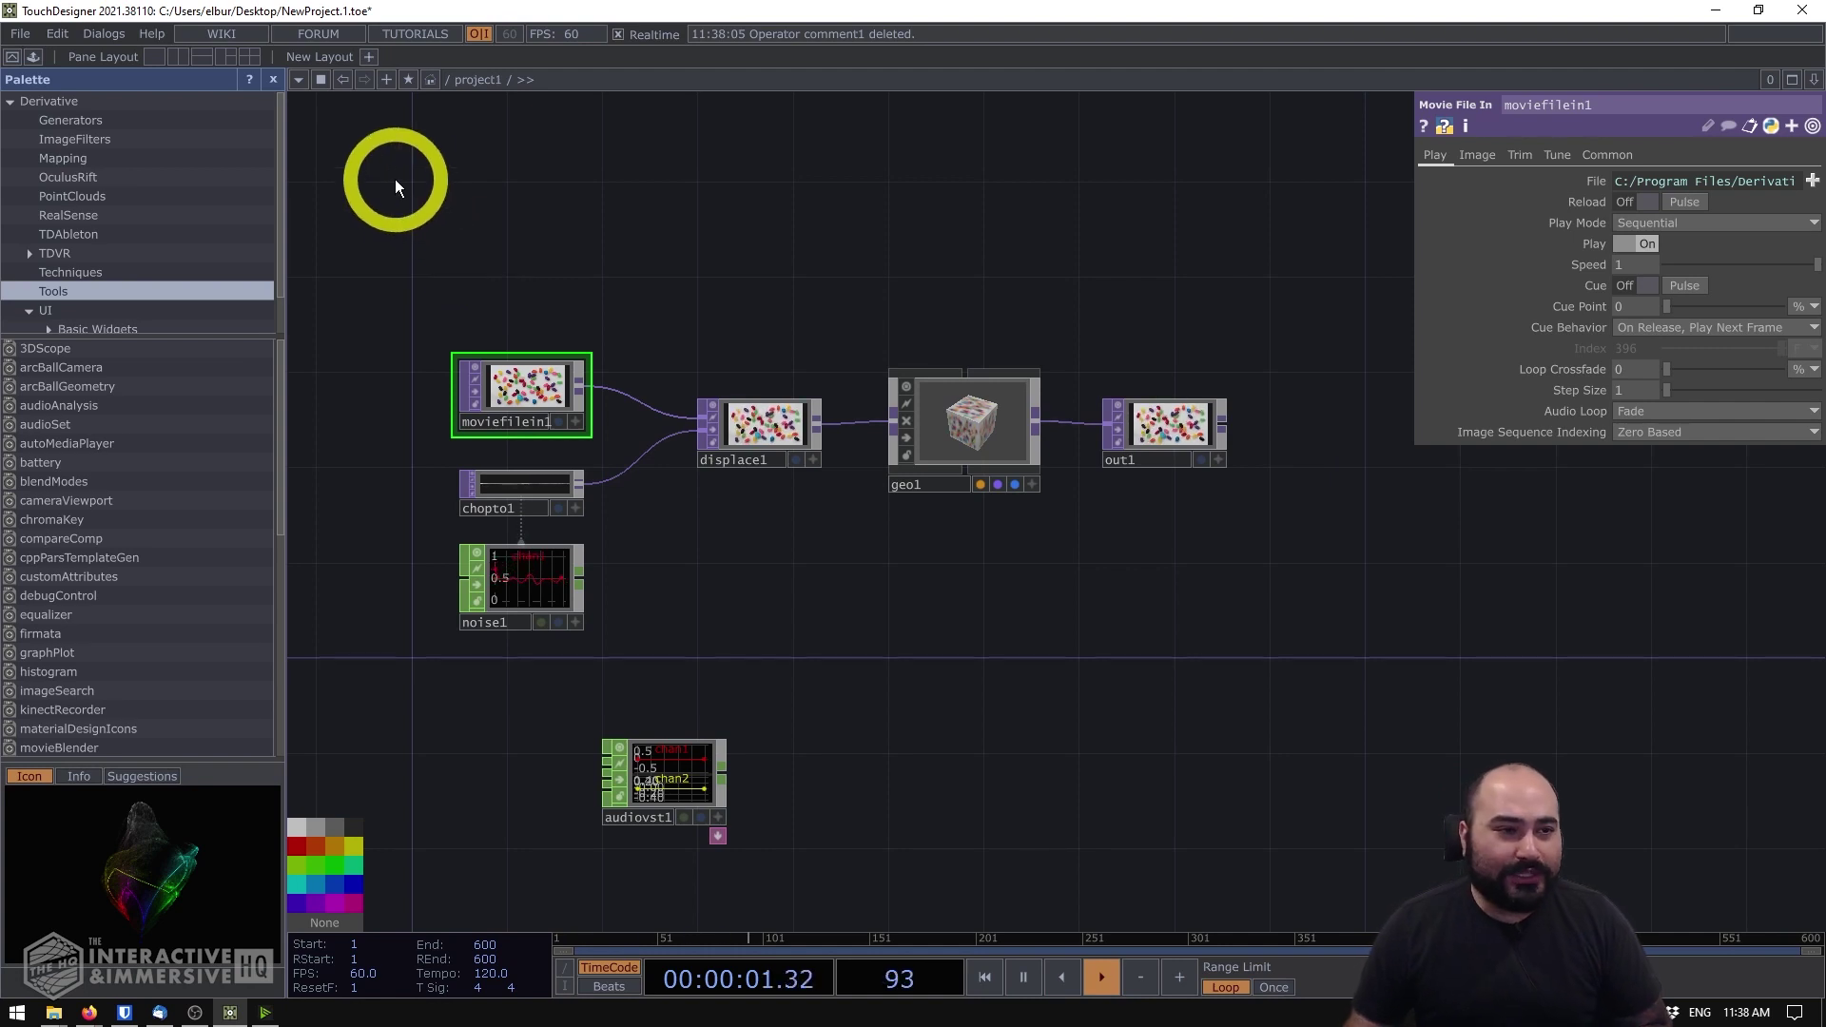
{"action": "mouse_move", "coordinate": [390, 164]}
{"action": "left_mouse_down"}
{"action": "mouse_move", "coordinate": [607, 339]}
{"action": "mouse_move", "coordinate": [990, 592]}
{"action": "mouse_move", "coordinate": [1311, 670]}
{"action": "left_mouse_up"}
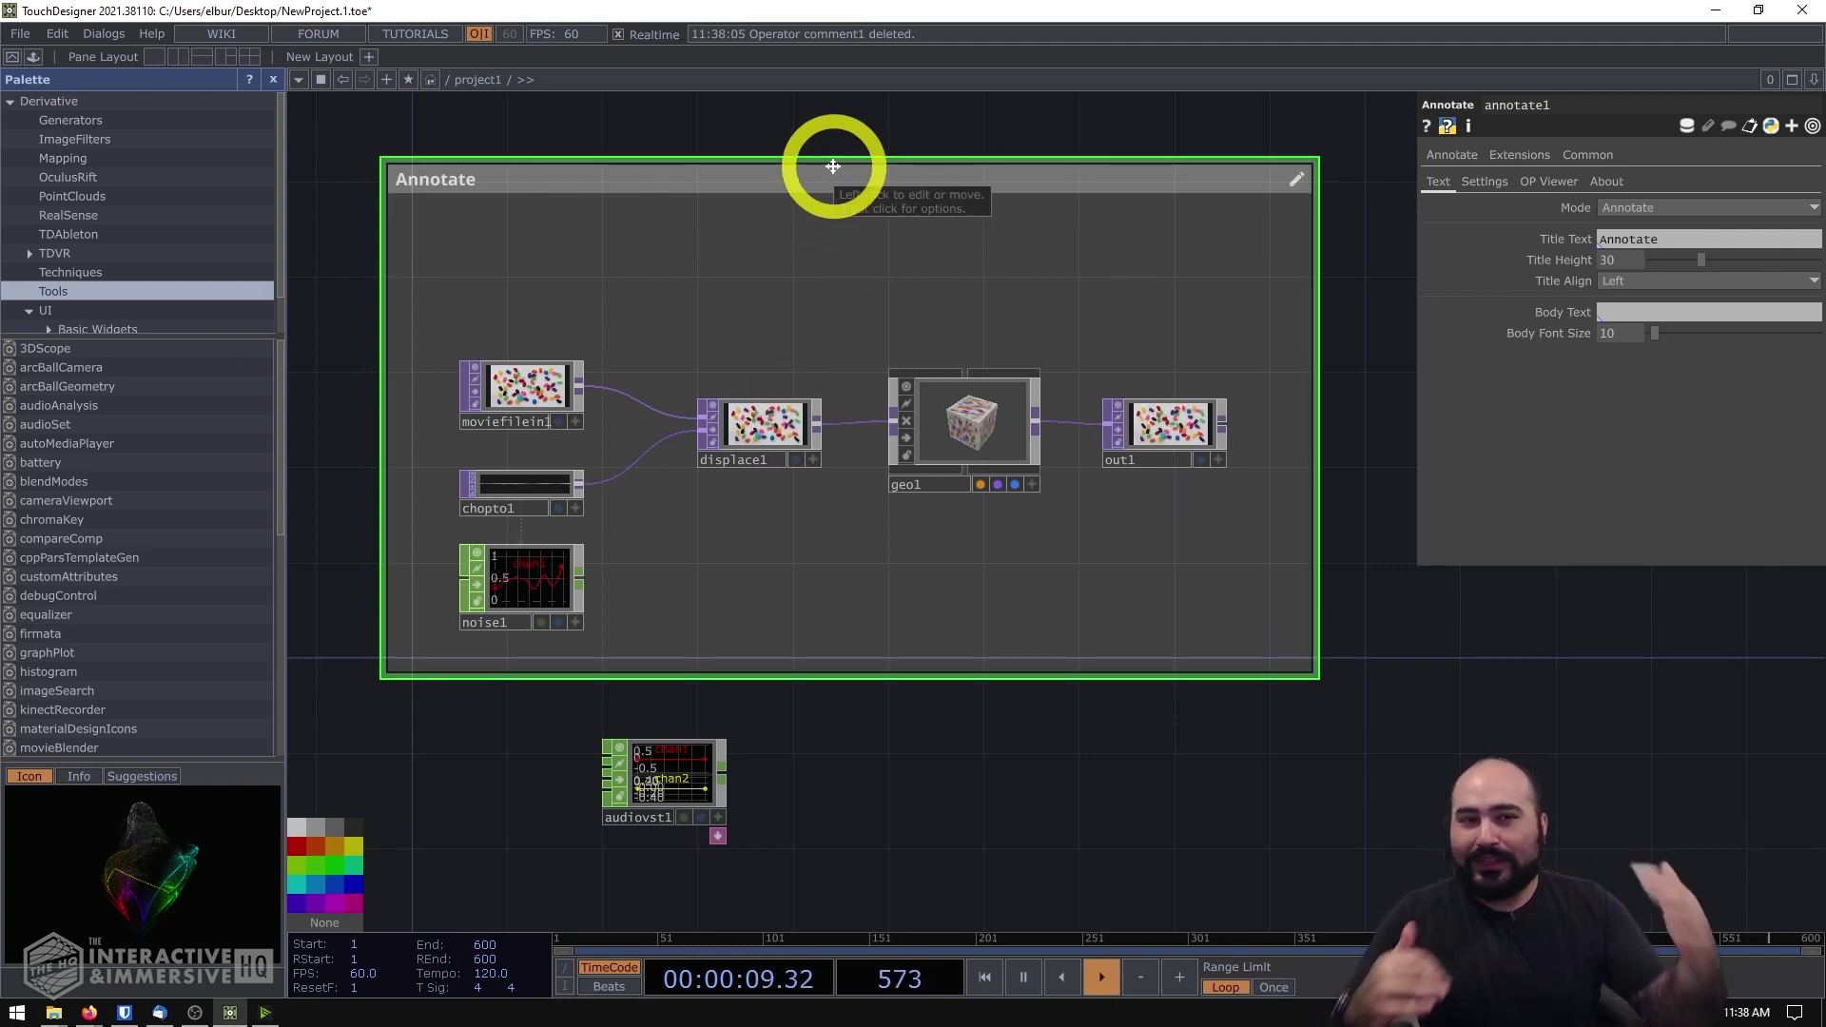
- Replace the 'Annotate' title with 'Header' and enter the body 'That is separate from your comment.'
{"action": "double_click", "coordinate": [475, 186]}
{"action": "key", "text": "BackSpace"}
{"action": "type", "text": "Header"}
{"action": "key", "text": "Tab"}
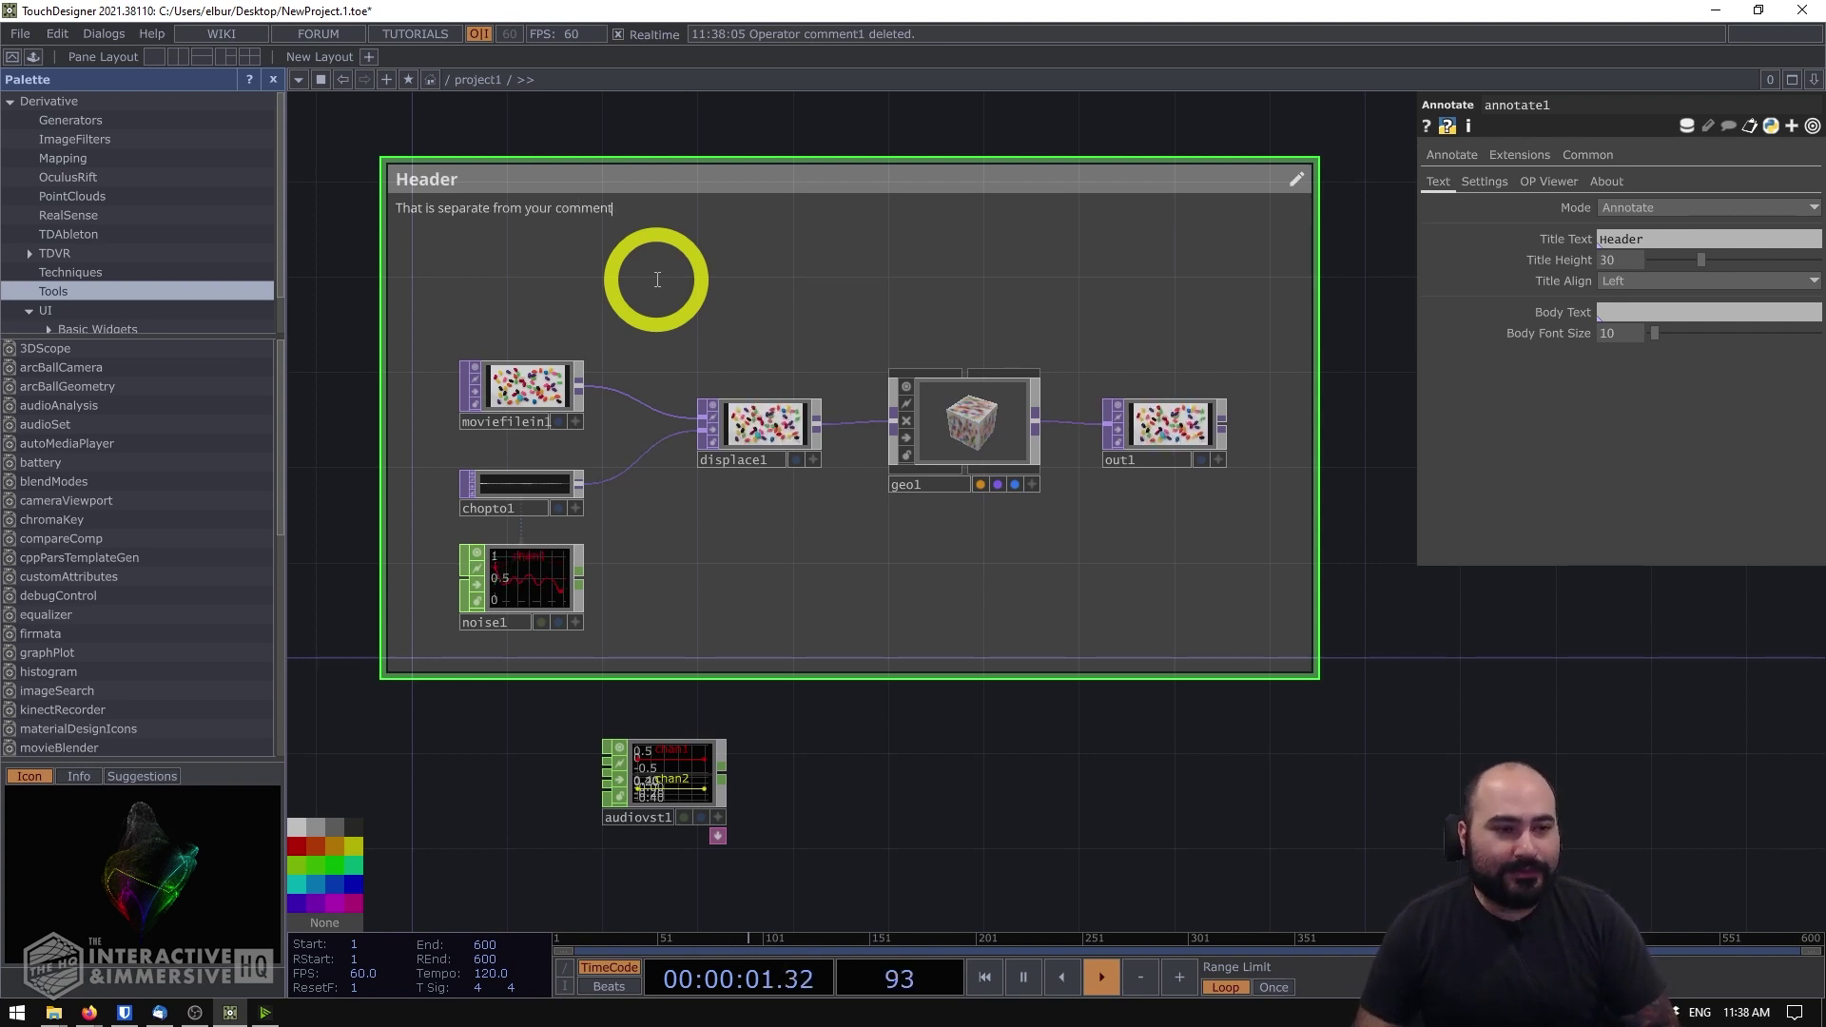
{"action": "type", "text": "."}
{"action": "left_click", "coordinate": [1389, 607]}
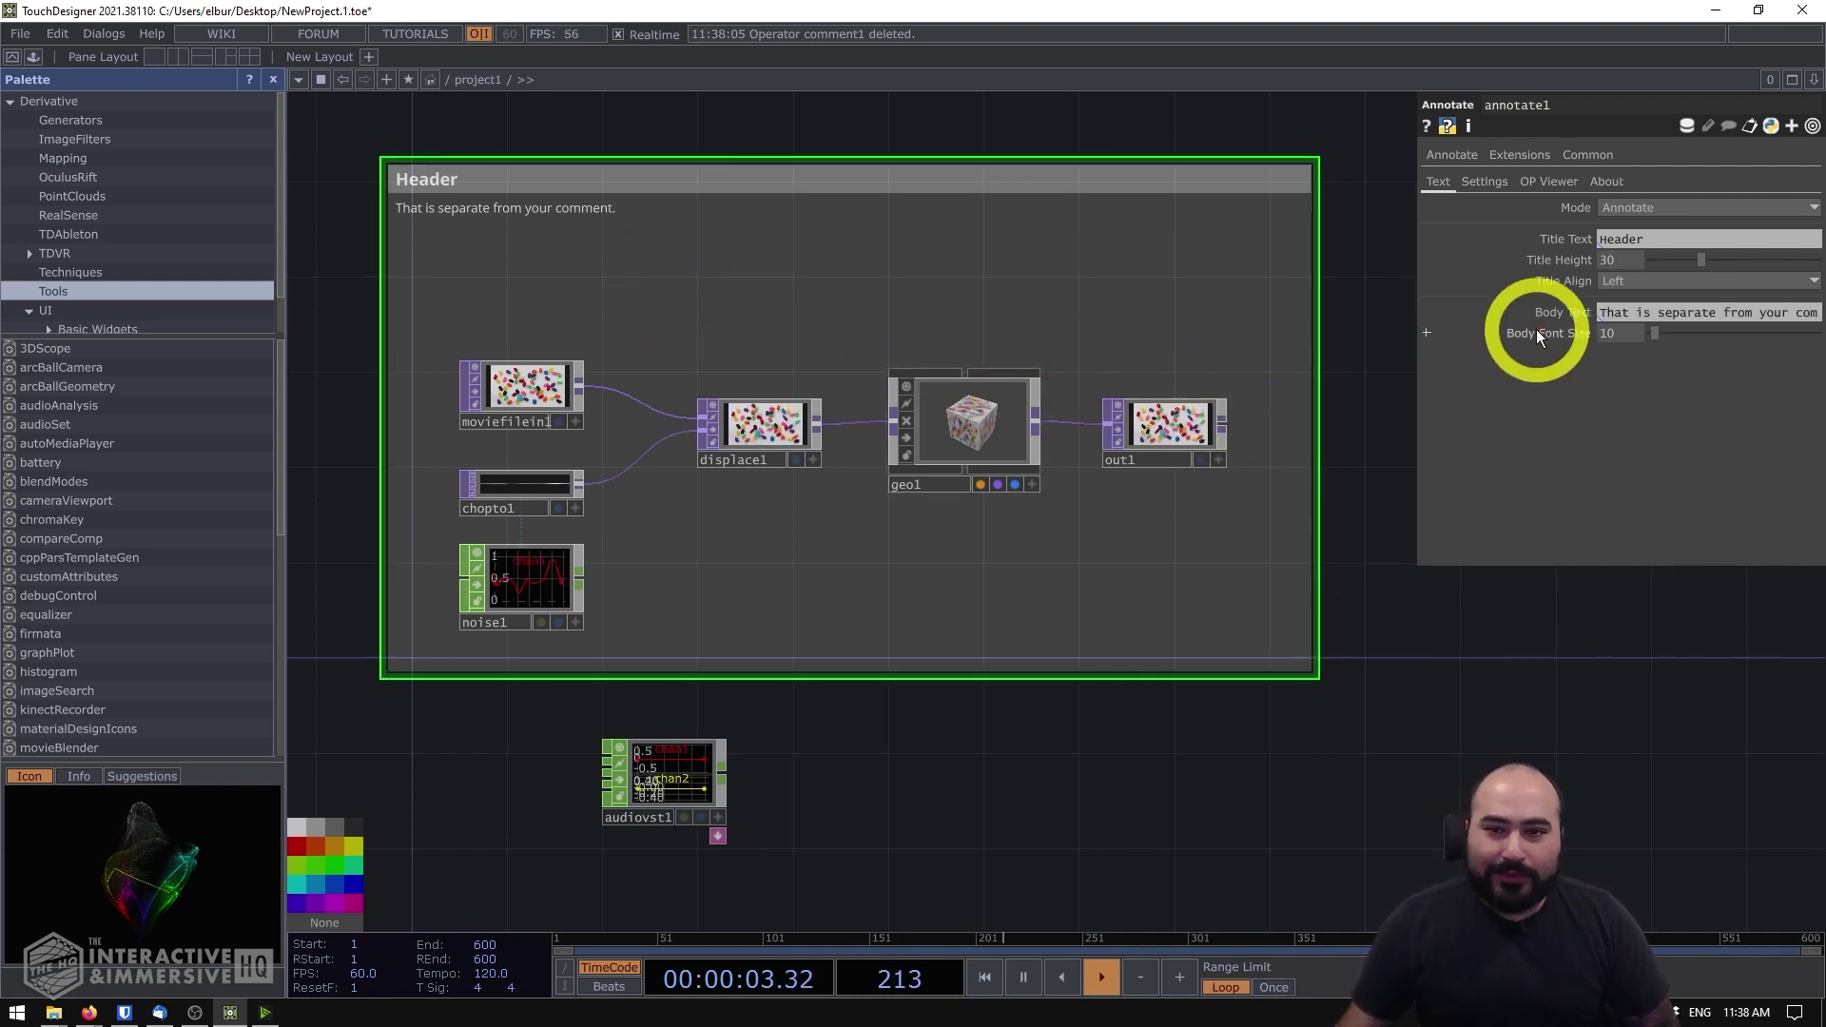
- Raise the annotation title height to about 37, make its background red, then view OP Viewer settings
{"action": "left_click_drag", "start_coordinate": [1654, 261], "coordinate": [1664, 333]}
{"action": "left_click", "coordinate": [1489, 184]}
{"action": "left_click", "coordinate": [1613, 329]}
{"action": "left_click", "coordinate": [1596, 245]}
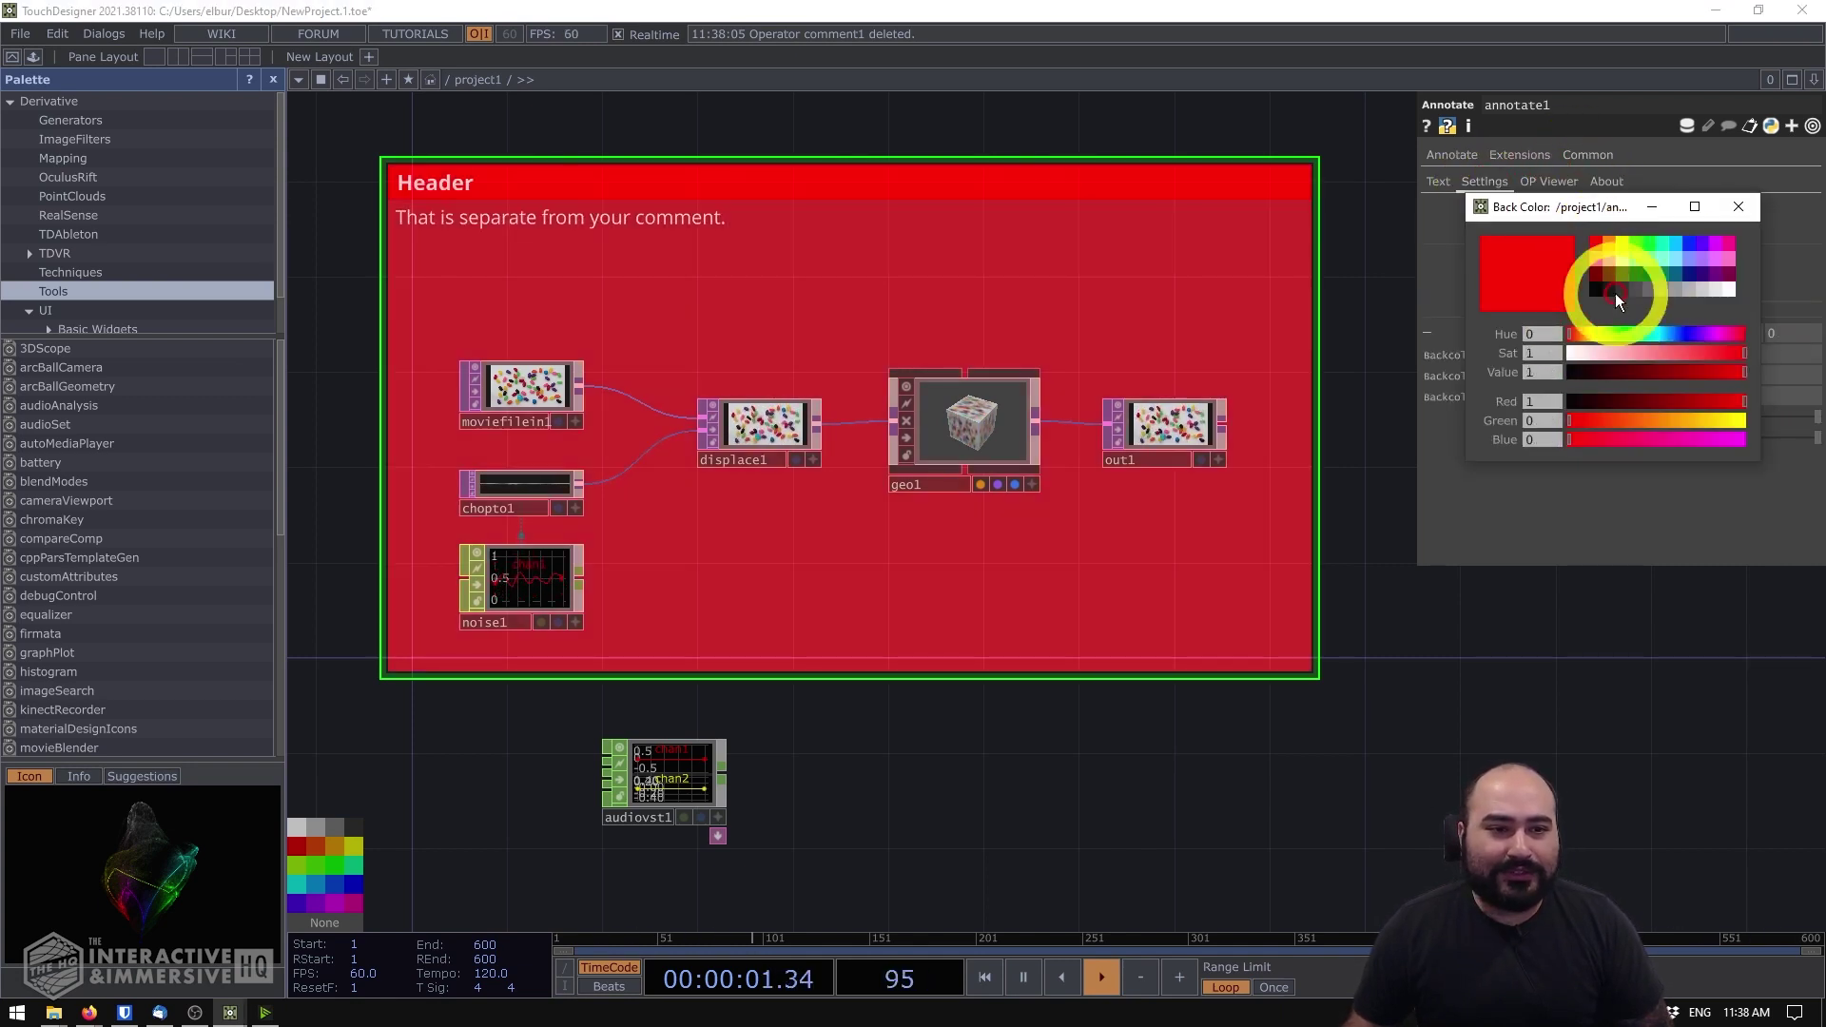
{"action": "left_click", "coordinate": [1737, 207]}
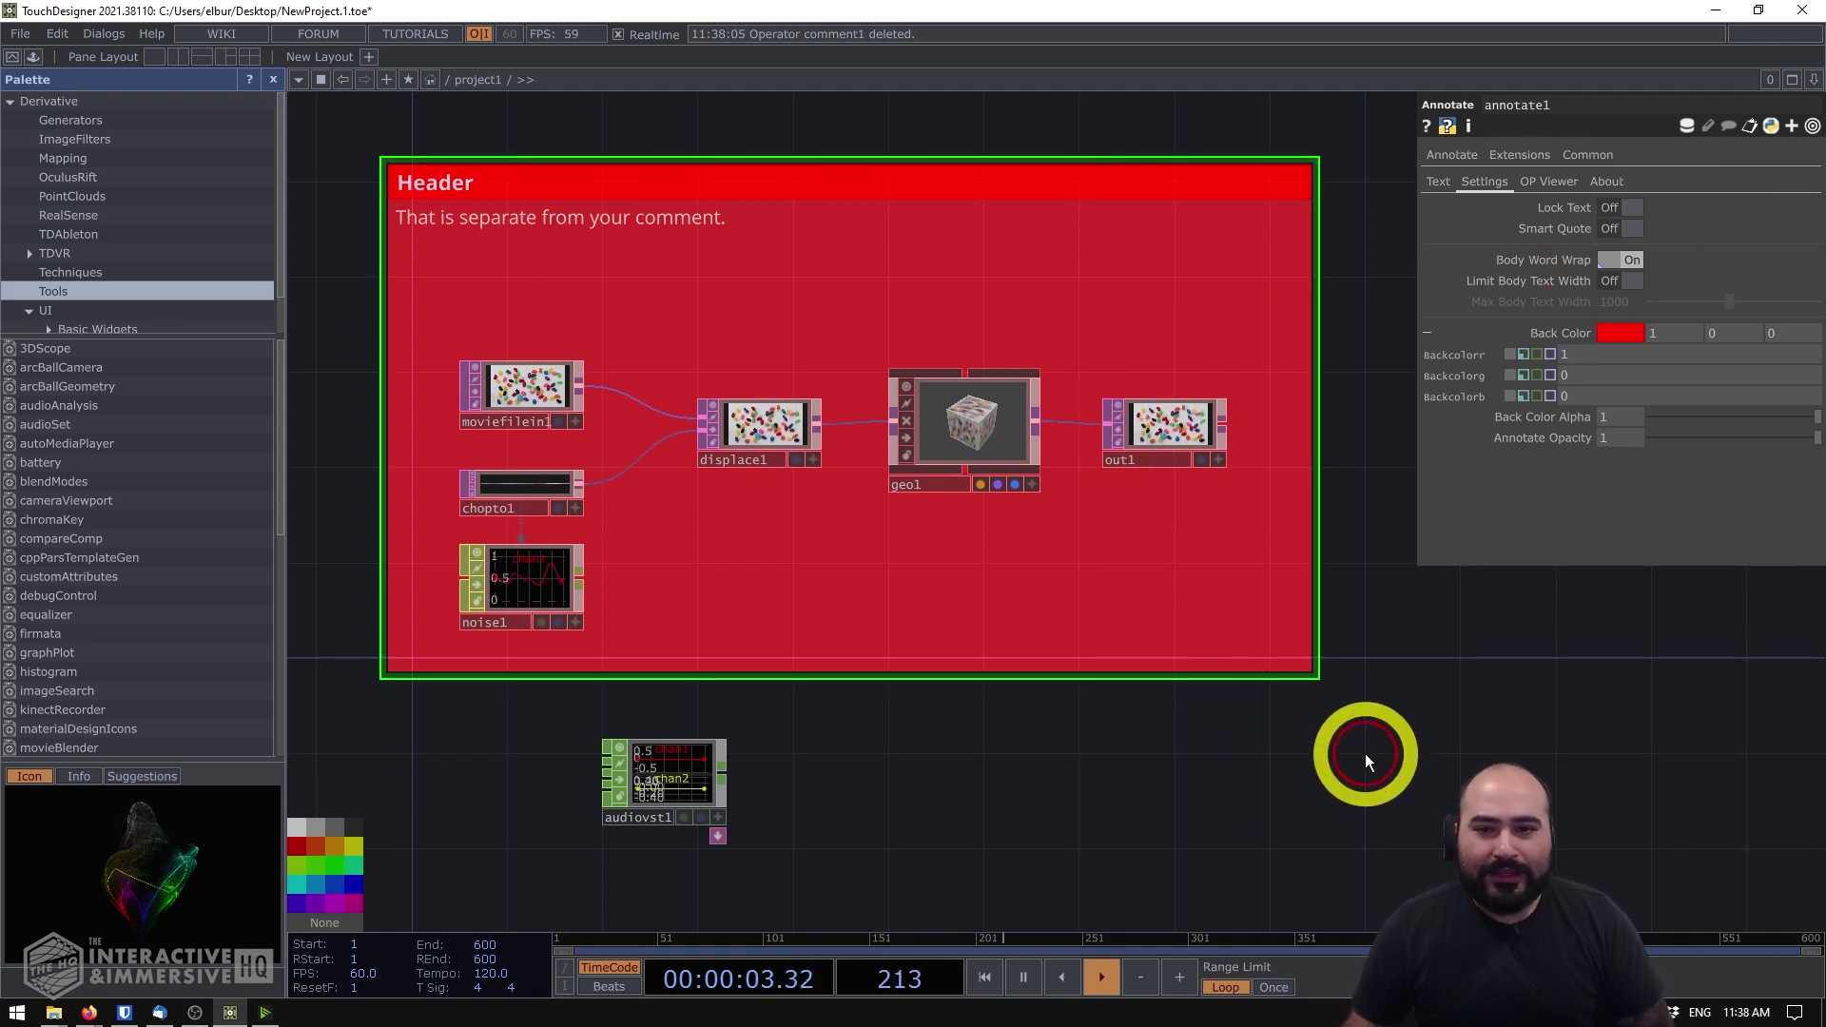
{"action": "left_click", "coordinate": [1537, 181]}
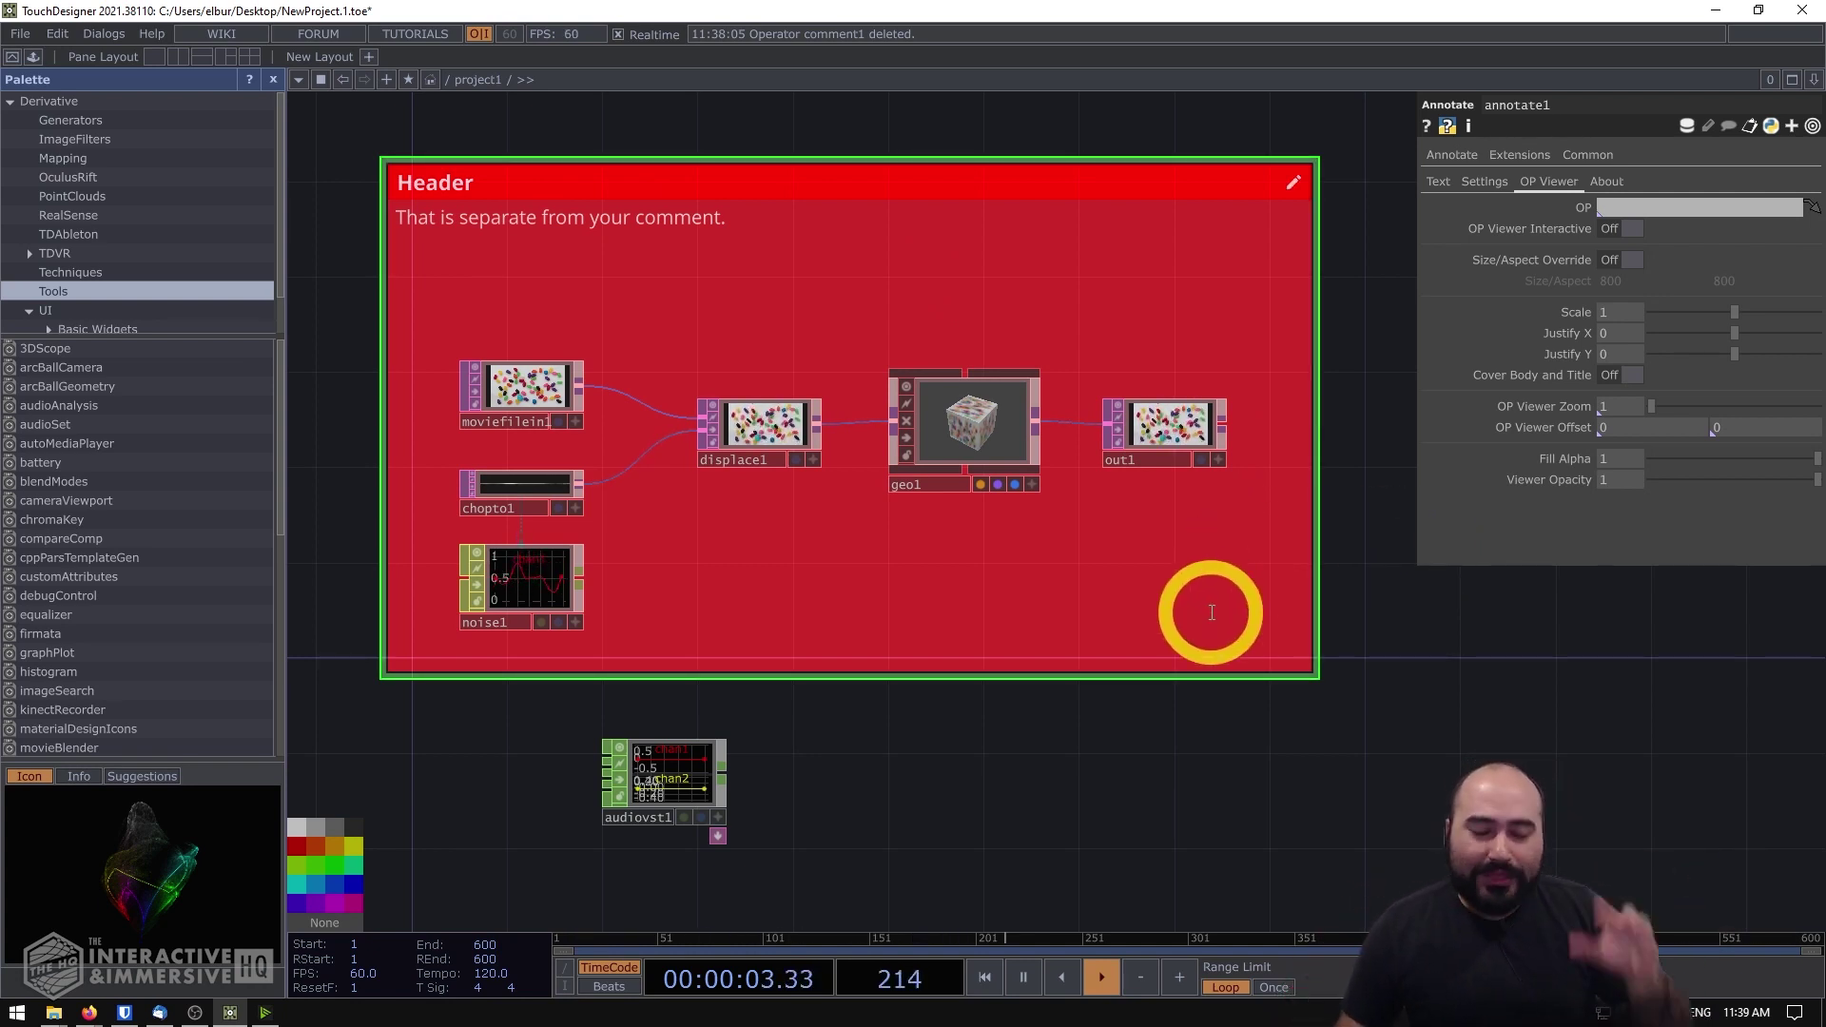
- Enlarge the red annotation box down and to the right, then re-centre it in the network
{"action": "right_click", "coordinate": [1154, 571]}
{"action": "left_click", "coordinate": [1209, 693]}
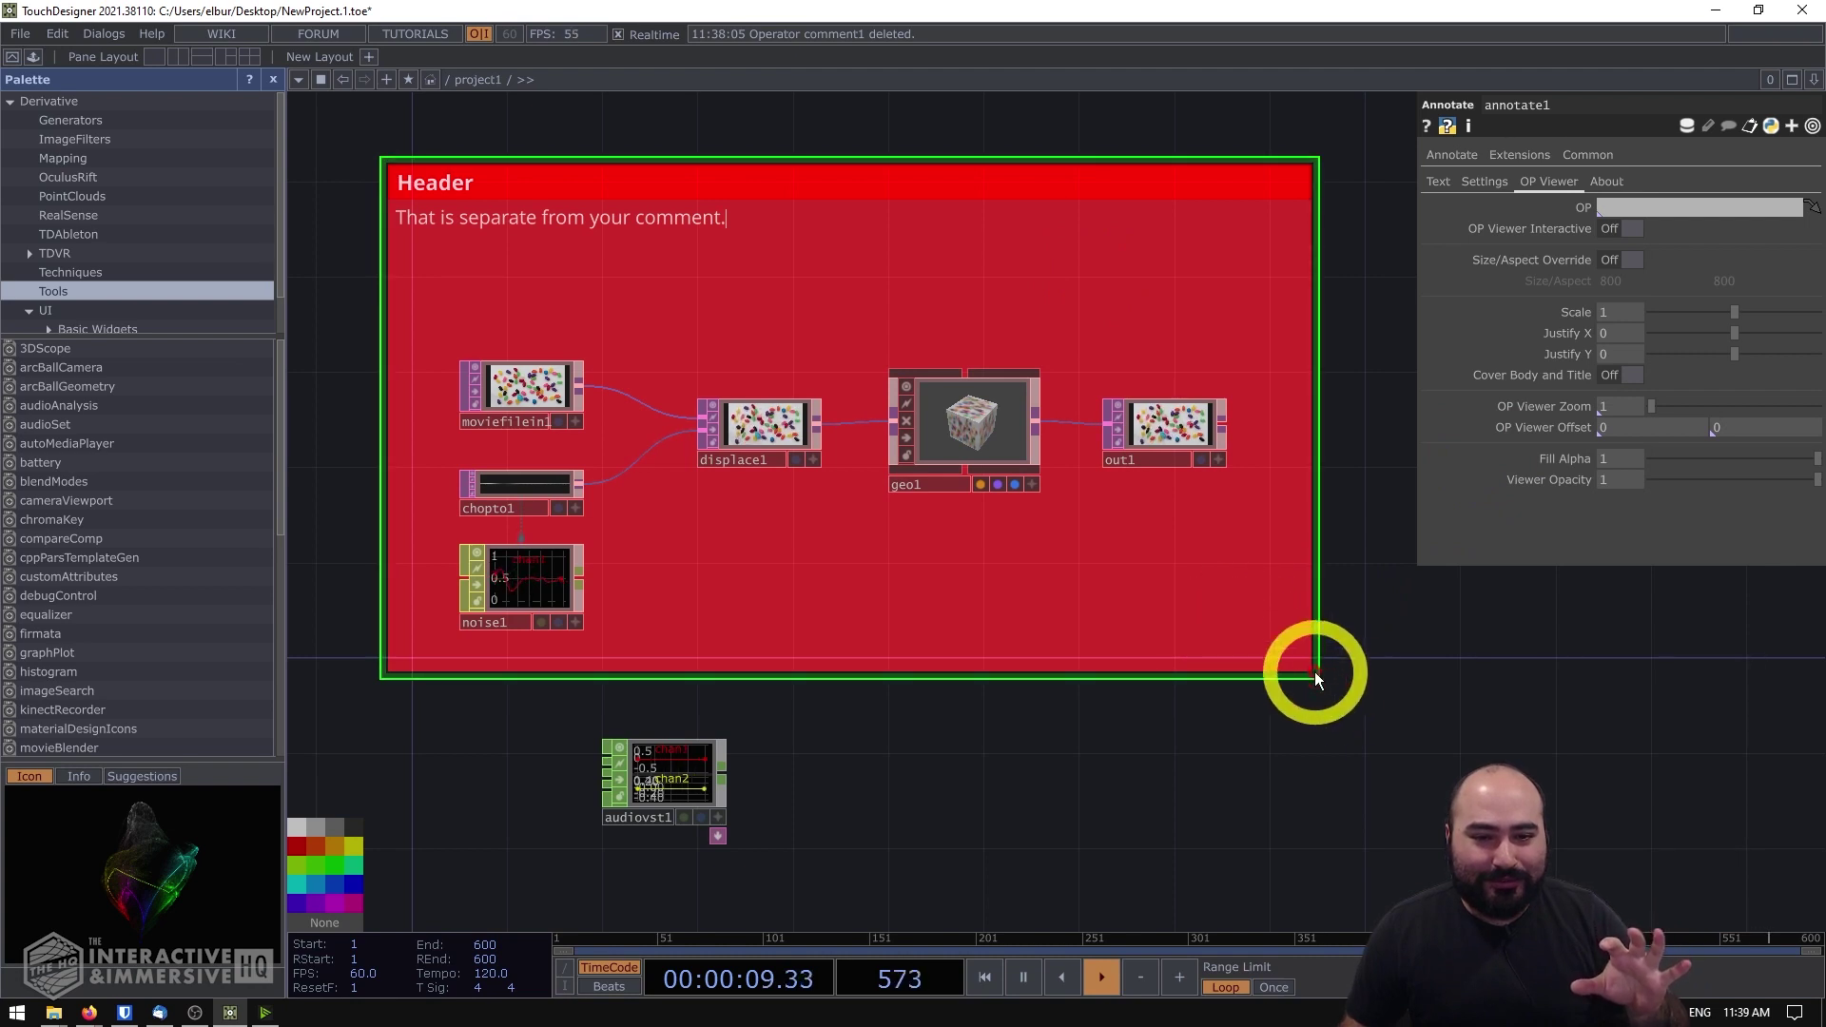
{"action": "mouse_move", "coordinate": [1305, 665]}
{"action": "left_mouse_down"}
{"action": "mouse_move", "coordinate": [1411, 720]}
{"action": "mouse_move", "coordinate": [1363, 696]}
{"action": "left_mouse_up"}
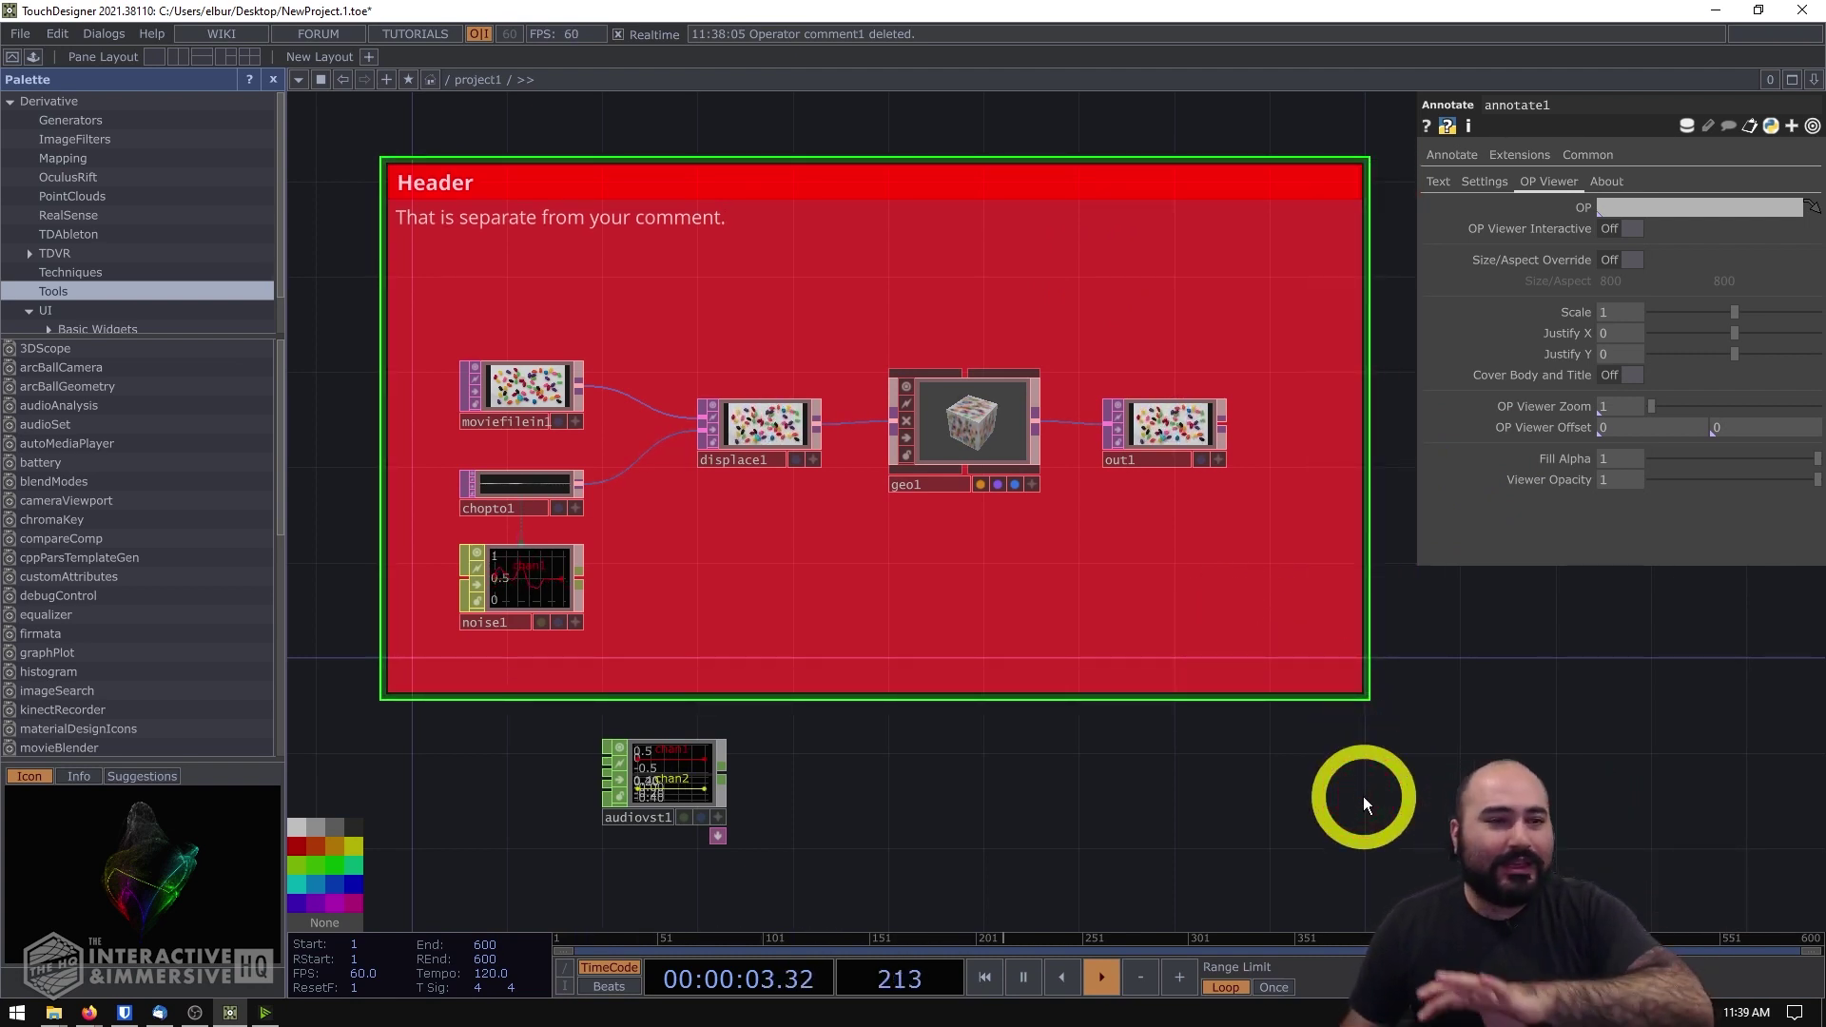
{"action": "scroll", "coordinate": [1362, 796], "scroll_direction": "down", "scroll_amount": 4}
{"action": "left_click_drag", "start_coordinate": [1313, 843], "coordinate": [1059, 570]}
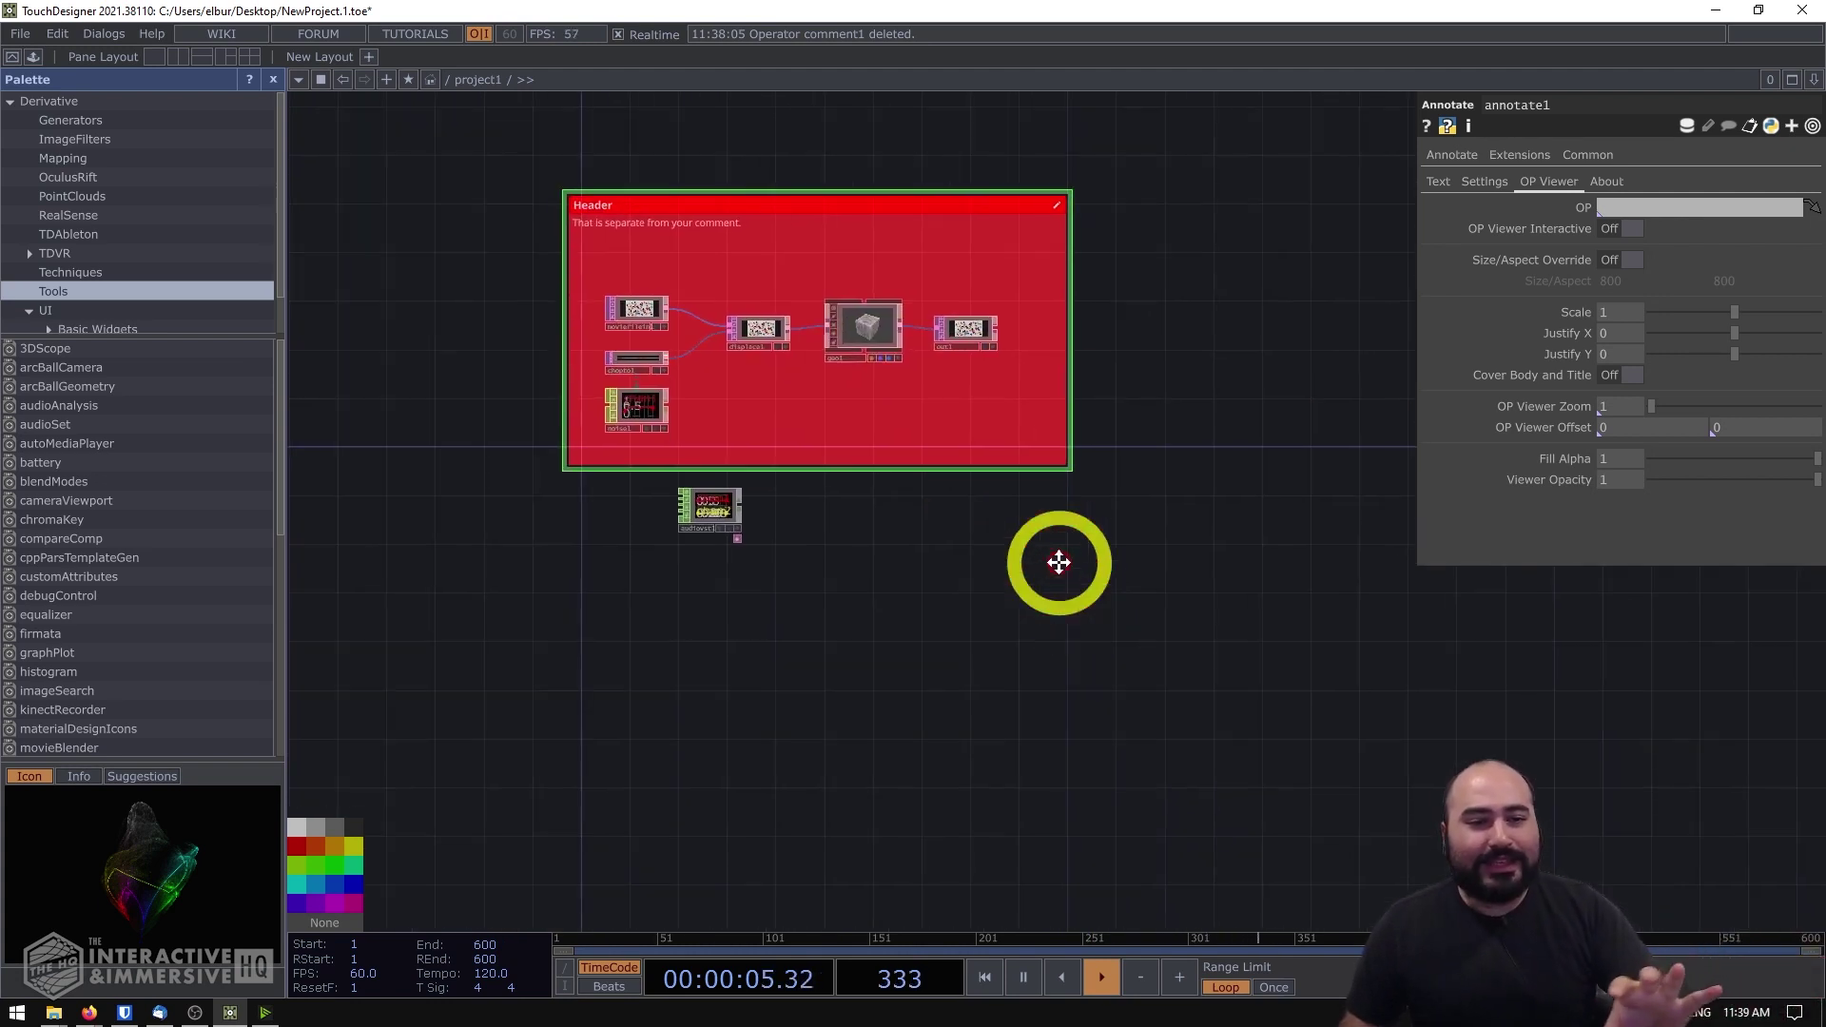
- Show the annotation's Text page, with title 'Header', height 37 and body font size 15
{"action": "left_click", "coordinate": [1608, 182]}
{"action": "left_click", "coordinate": [1505, 186]}
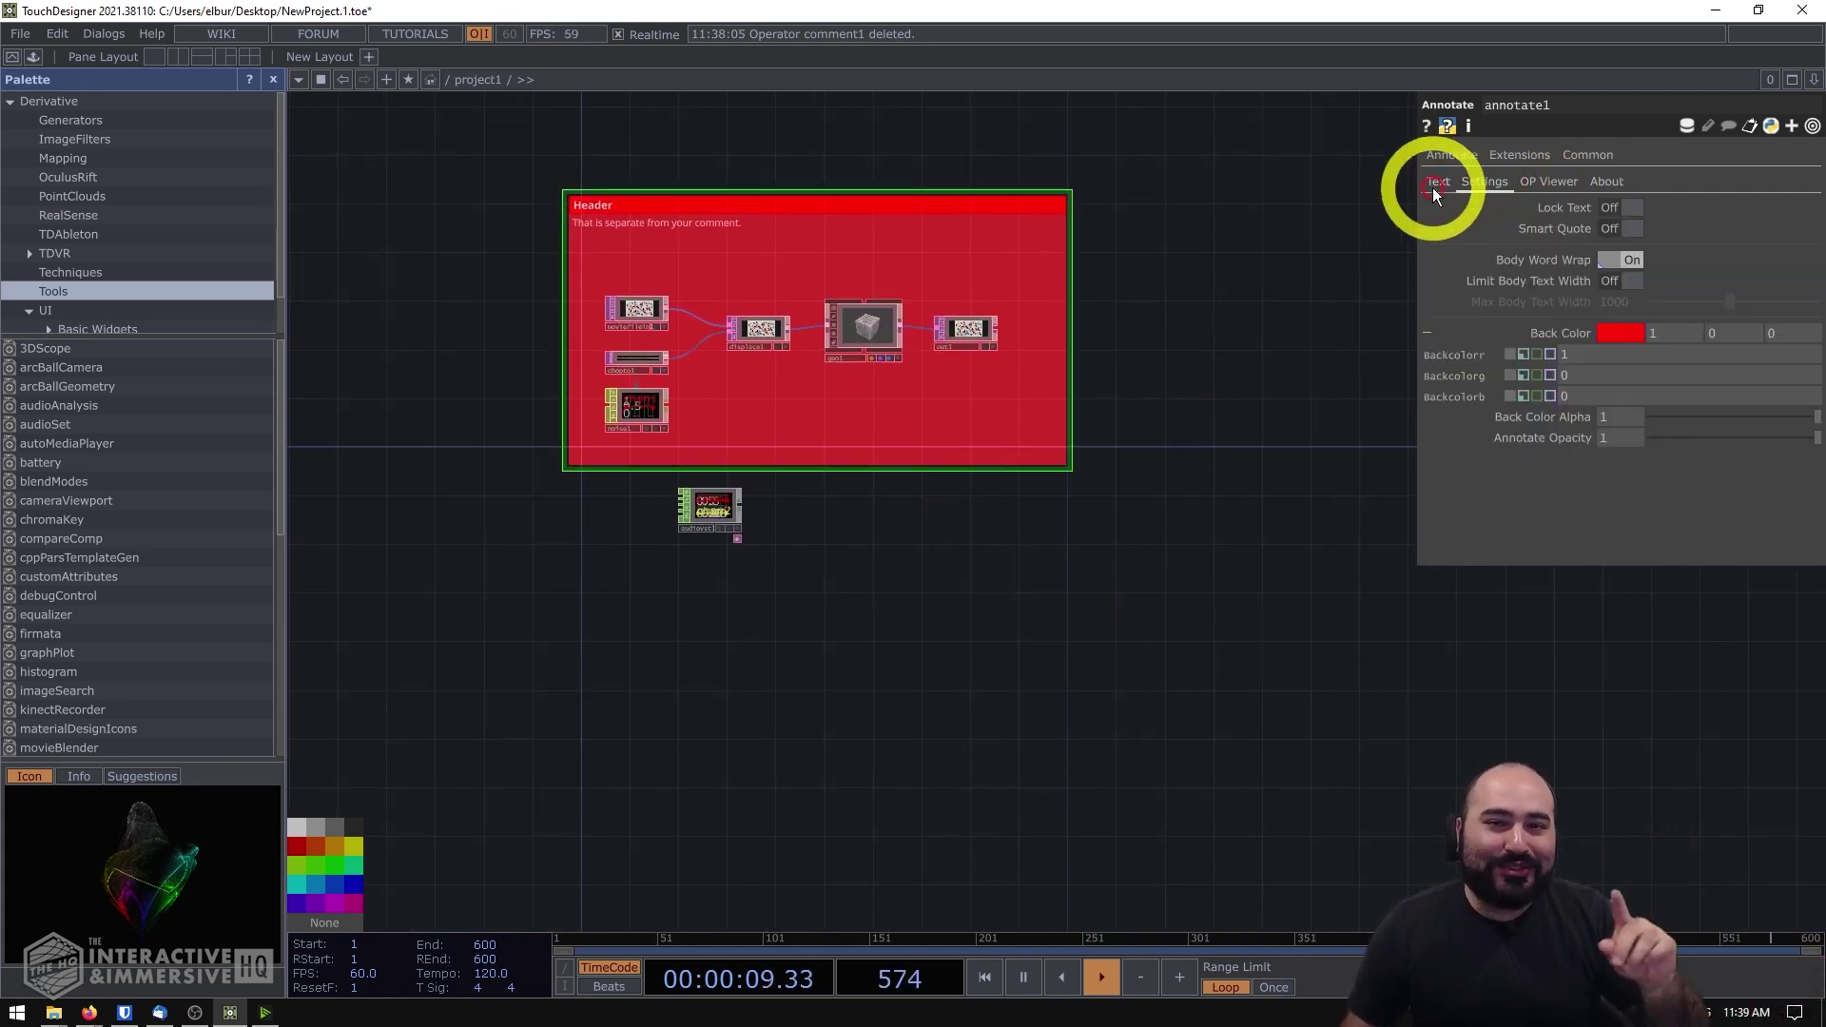
{"action": "left_click", "coordinate": [1436, 182]}
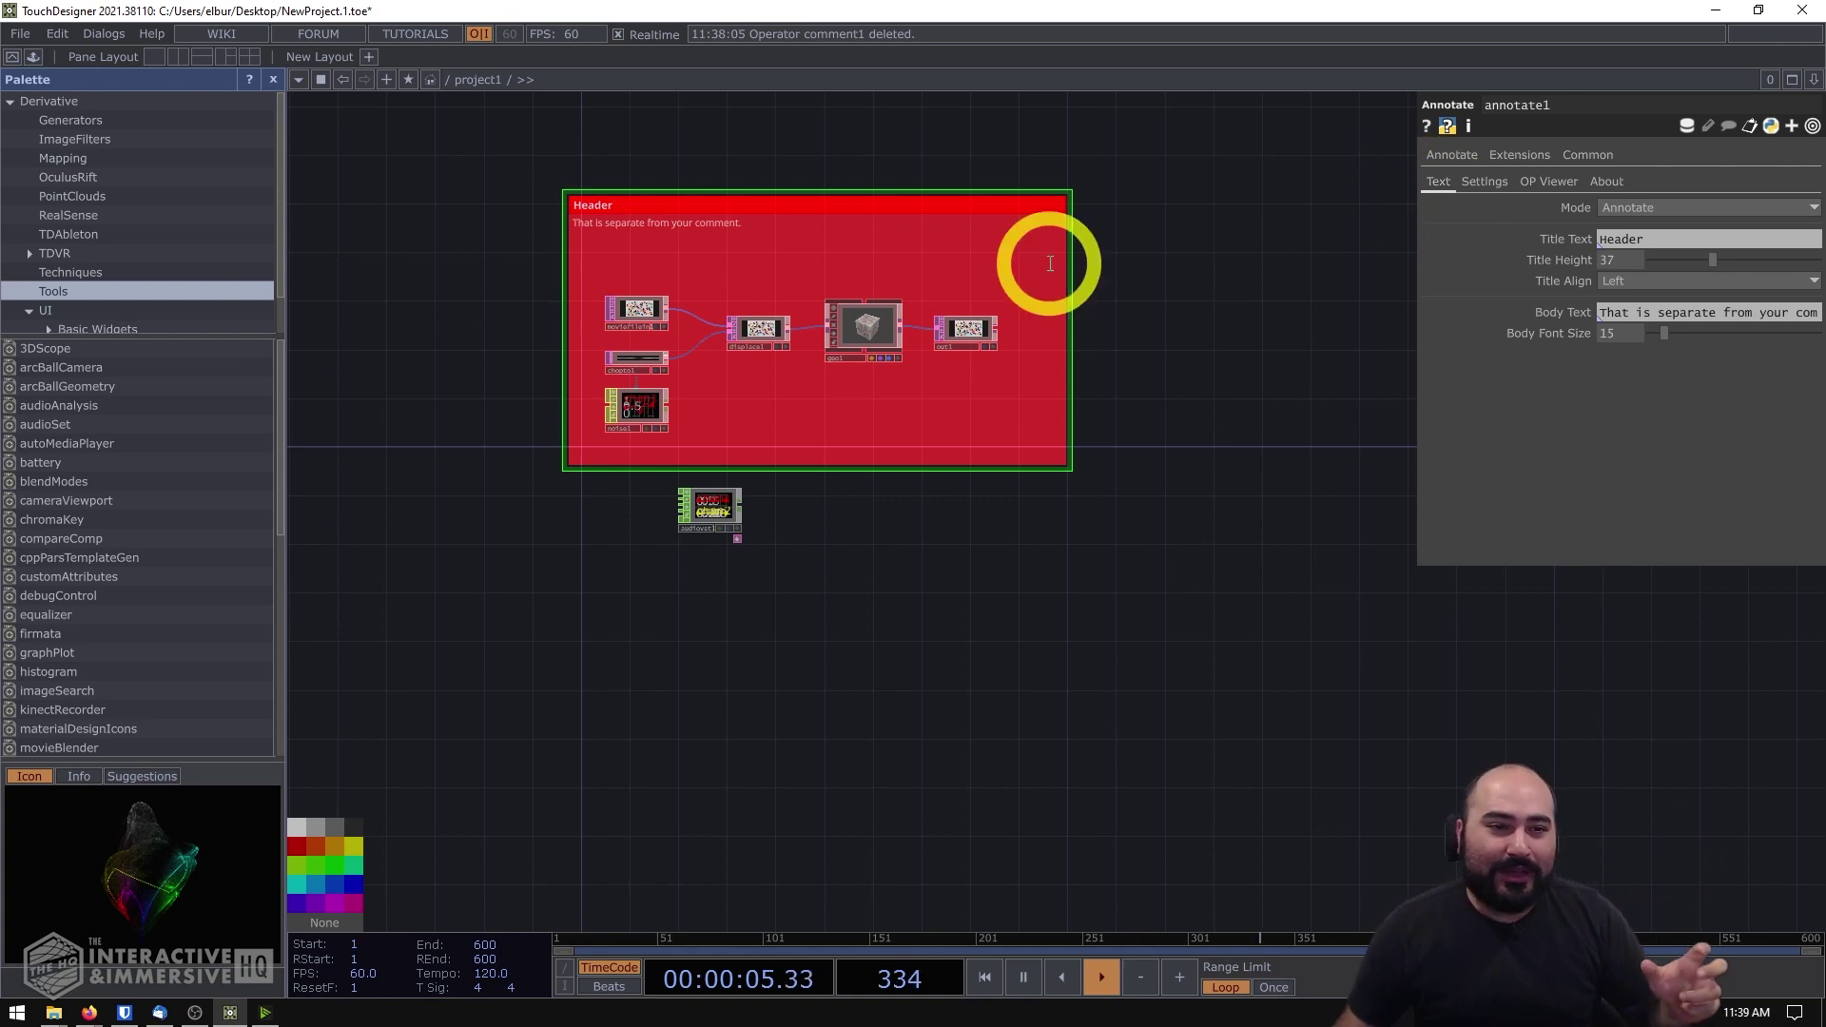
{"action": "scroll", "coordinate": [866, 156], "scroll_direction": "up", "scroll_amount": 2}
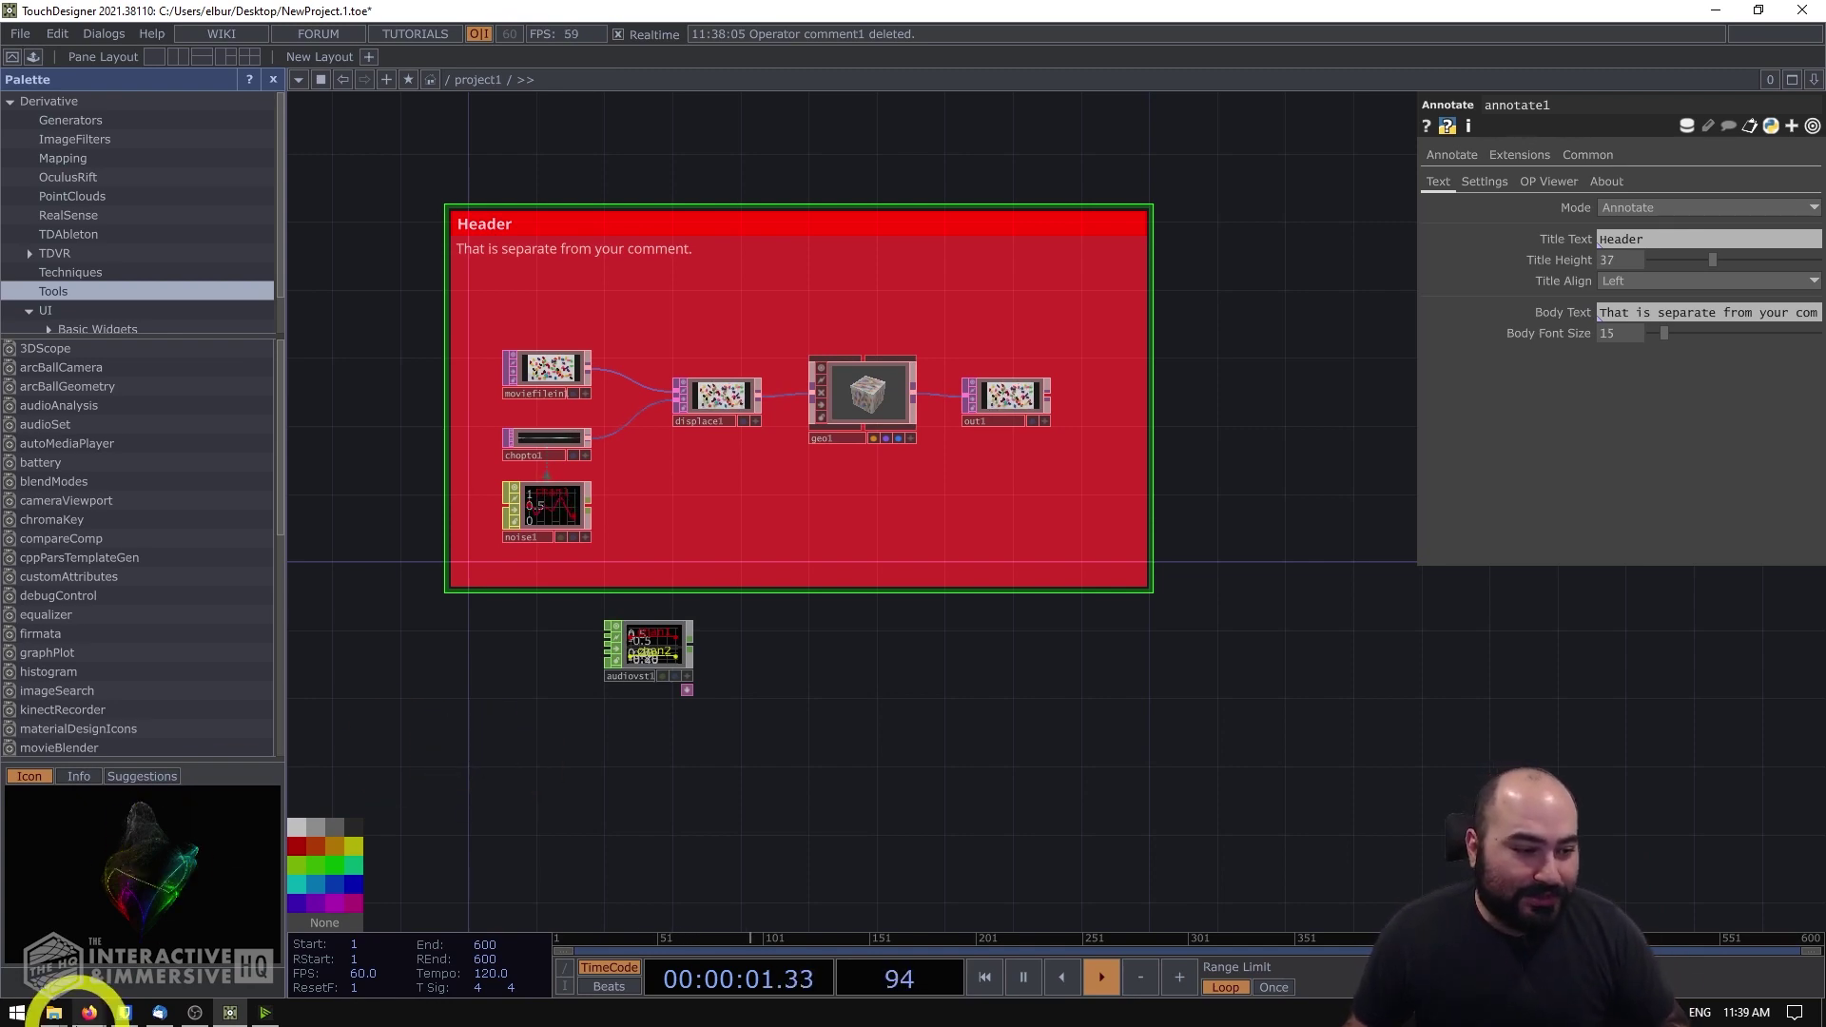
- Switch to Firefox and go to Derivative's TouchDesigner download page
{"action": "mouse_move", "coordinate": [84, 1013]}
{"action": "left_click", "coordinate": [318, 946]}
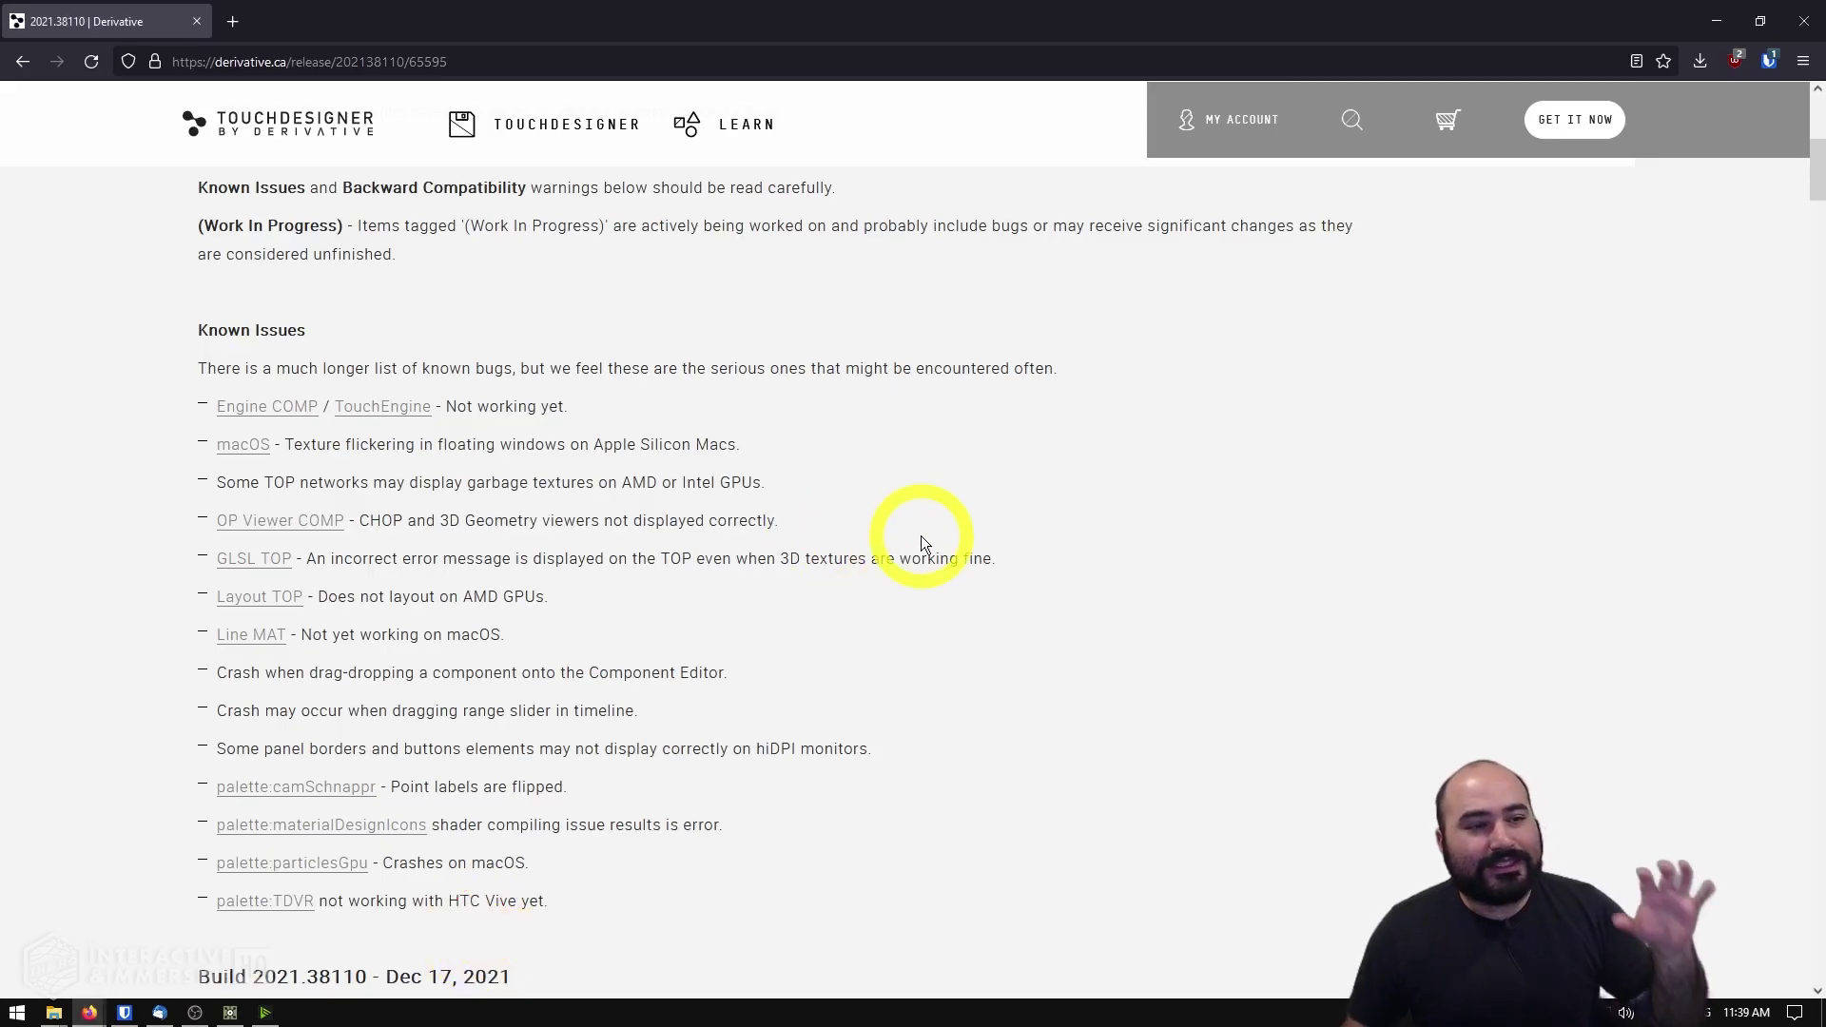
{"action": "scroll", "coordinate": [930, 550], "scroll_direction": "up", "scroll_amount": 1}
{"action": "scroll", "coordinate": [930, 547], "scroll_direction": "up", "scroll_amount": 5}
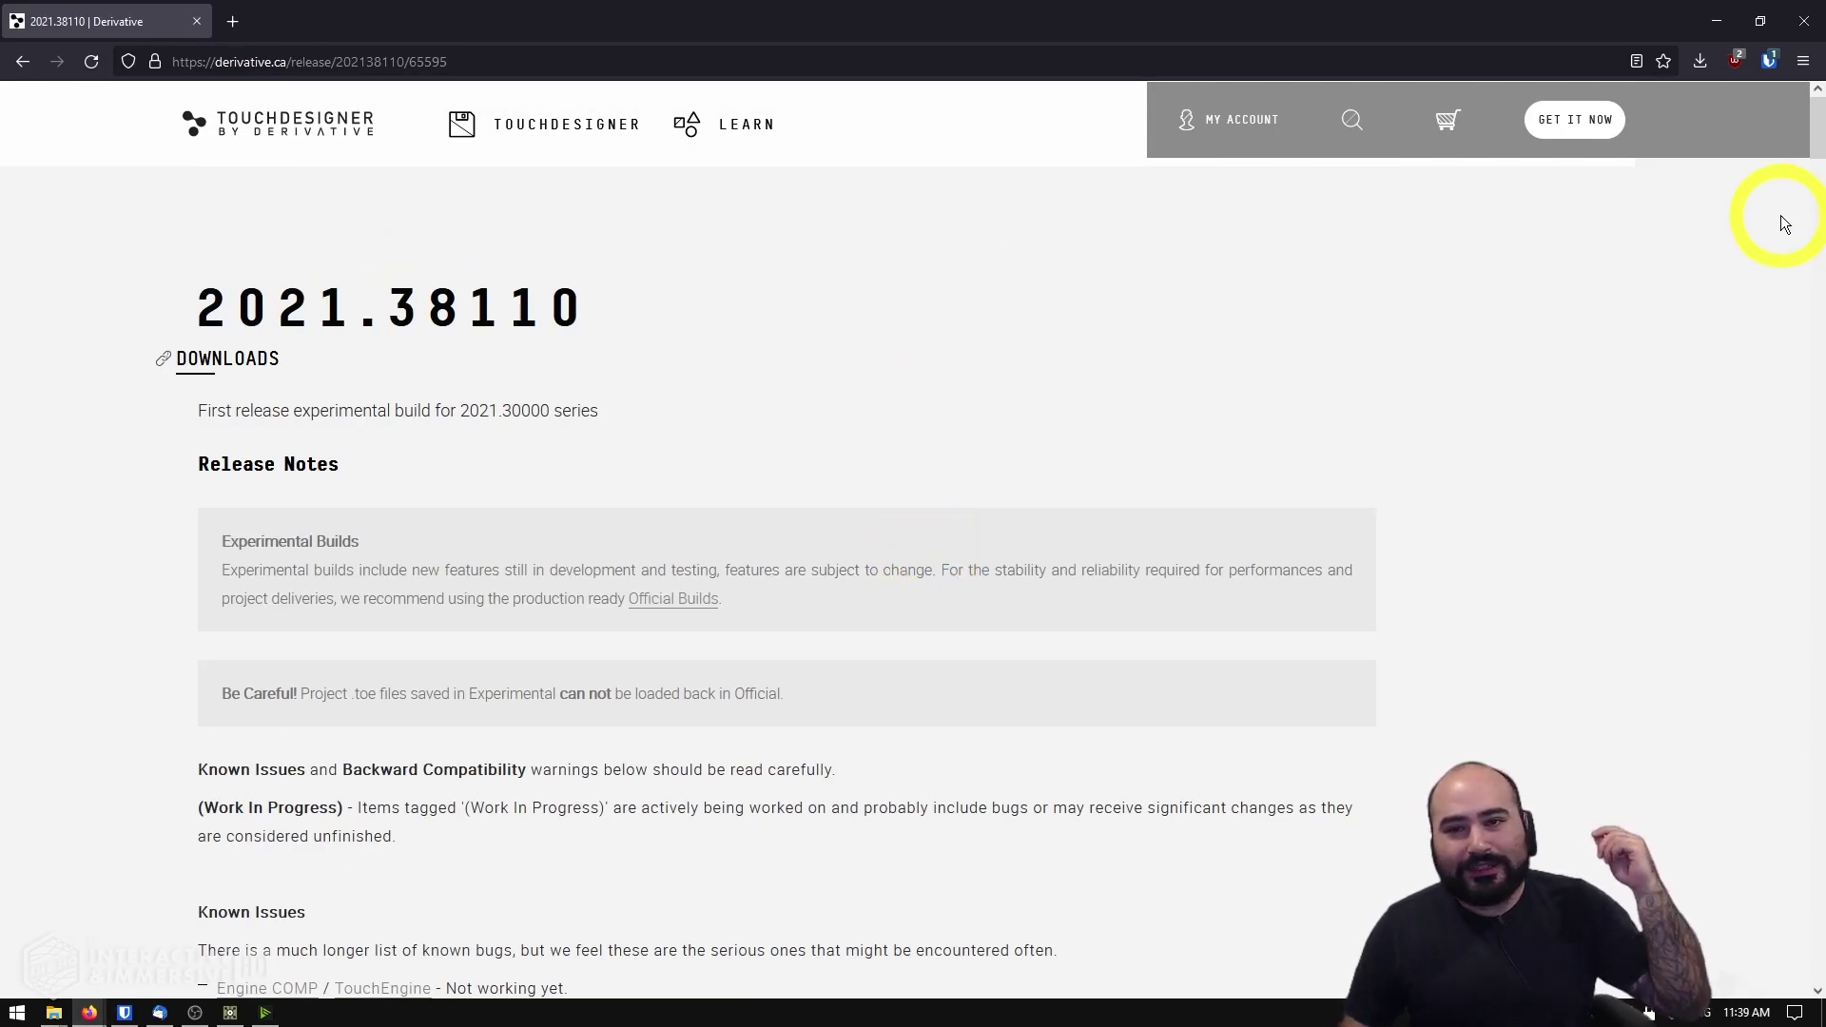
{"action": "left_click", "coordinate": [1549, 133]}
- Open the experimental downloads list and locate build 2021.38110
{"action": "scroll", "coordinate": [828, 469], "scroll_direction": "down", "scroll_amount": 10}
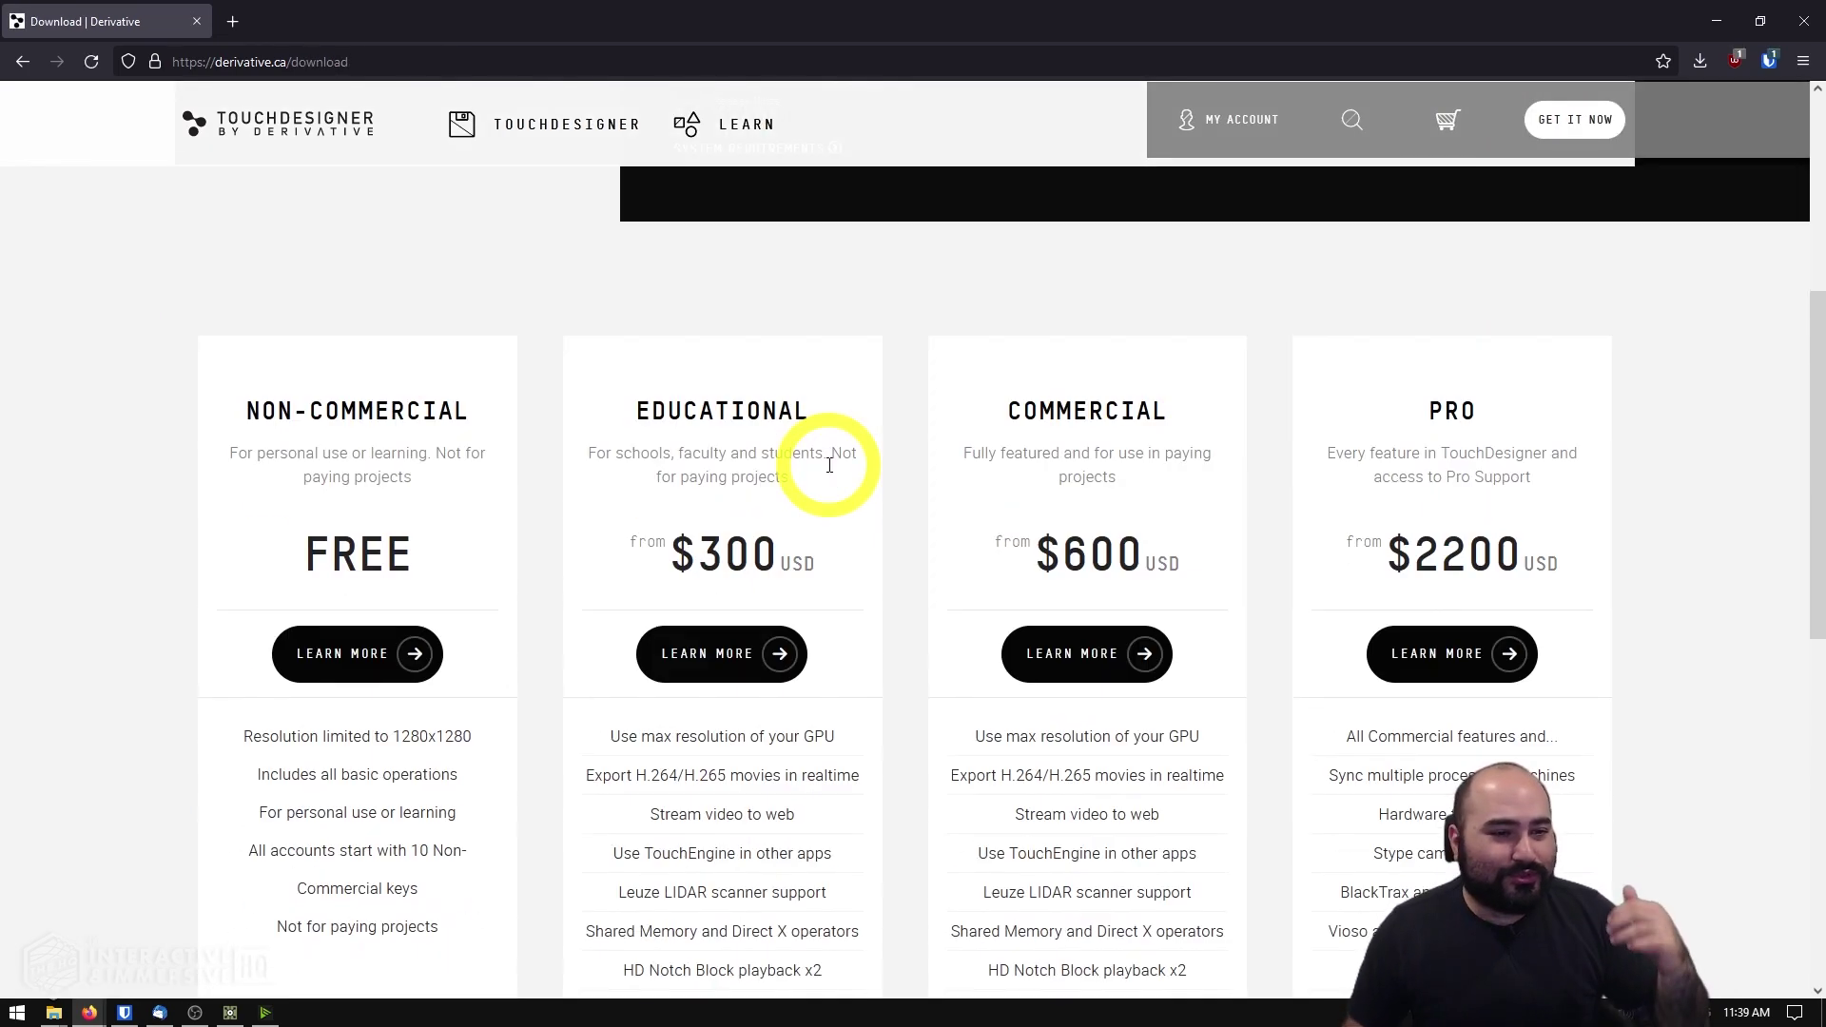
{"action": "scroll", "coordinate": [828, 471], "scroll_direction": "down", "scroll_amount": 3}
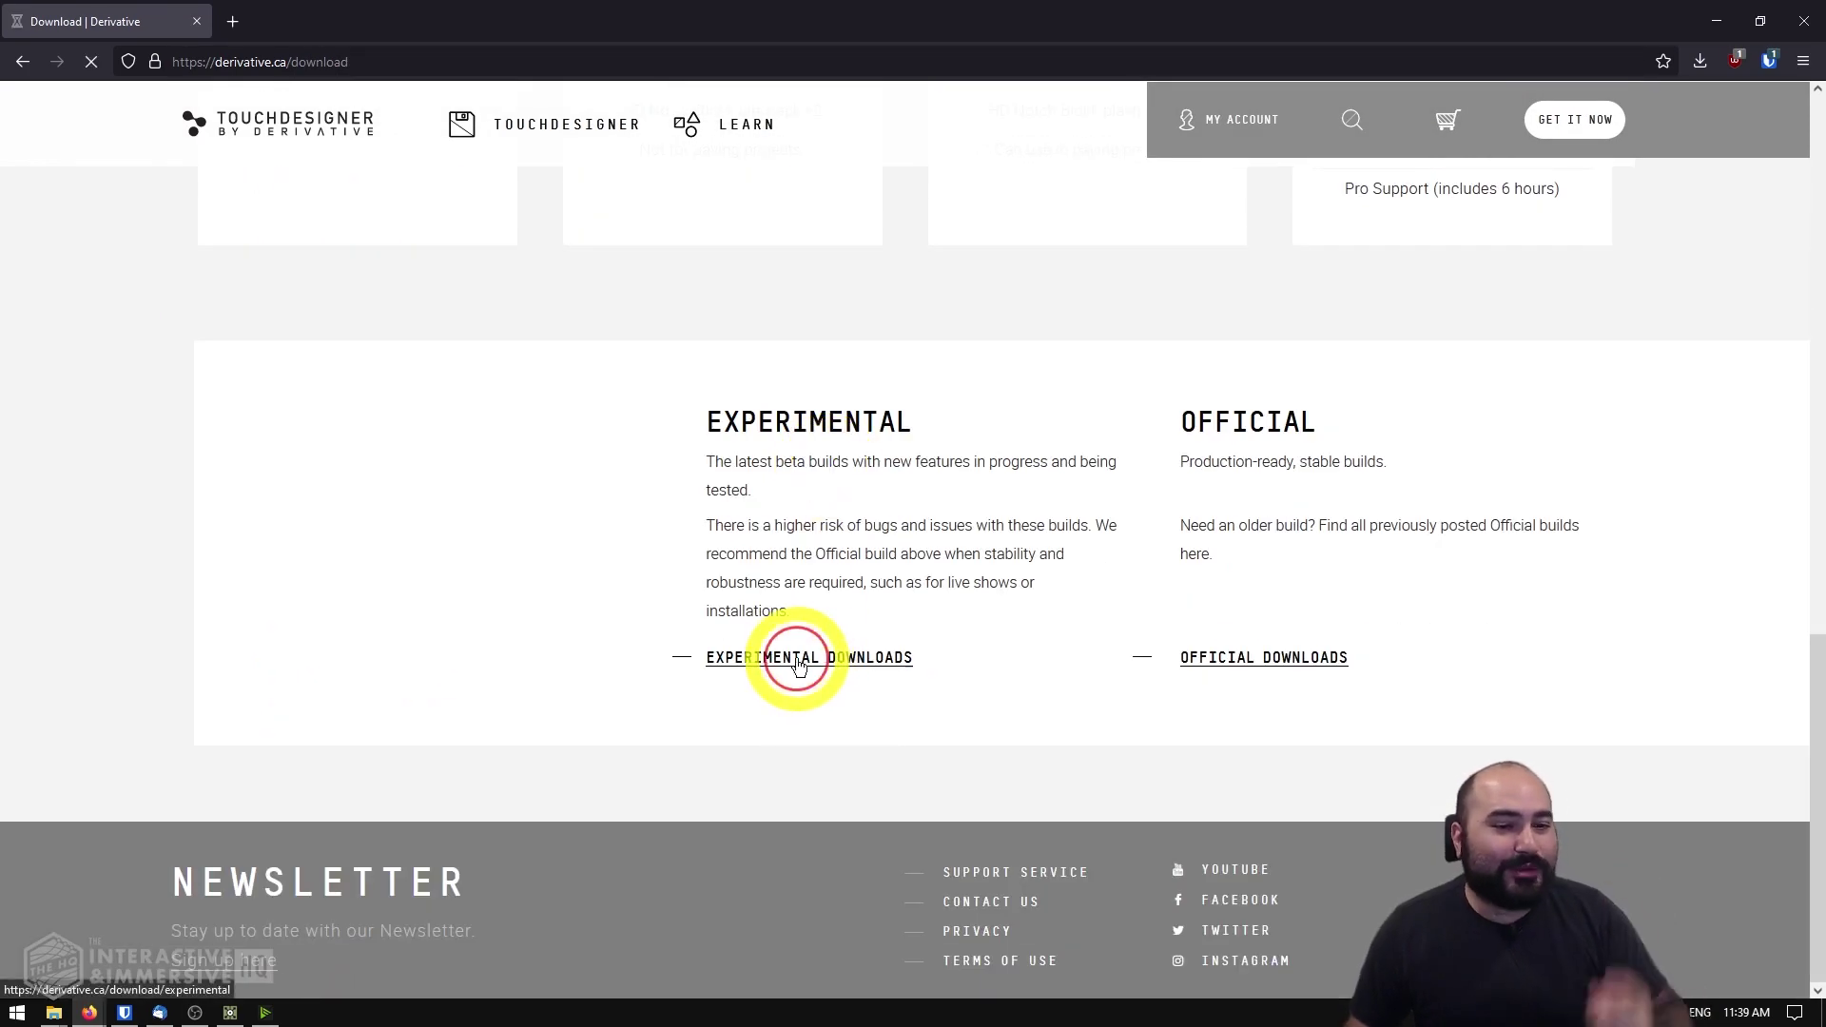
{"action": "left_click", "coordinate": [797, 665]}
{"action": "left_click_drag", "start_coordinate": [217, 295], "coordinate": [314, 286]}
{"action": "left_click", "coordinate": [359, 286]}
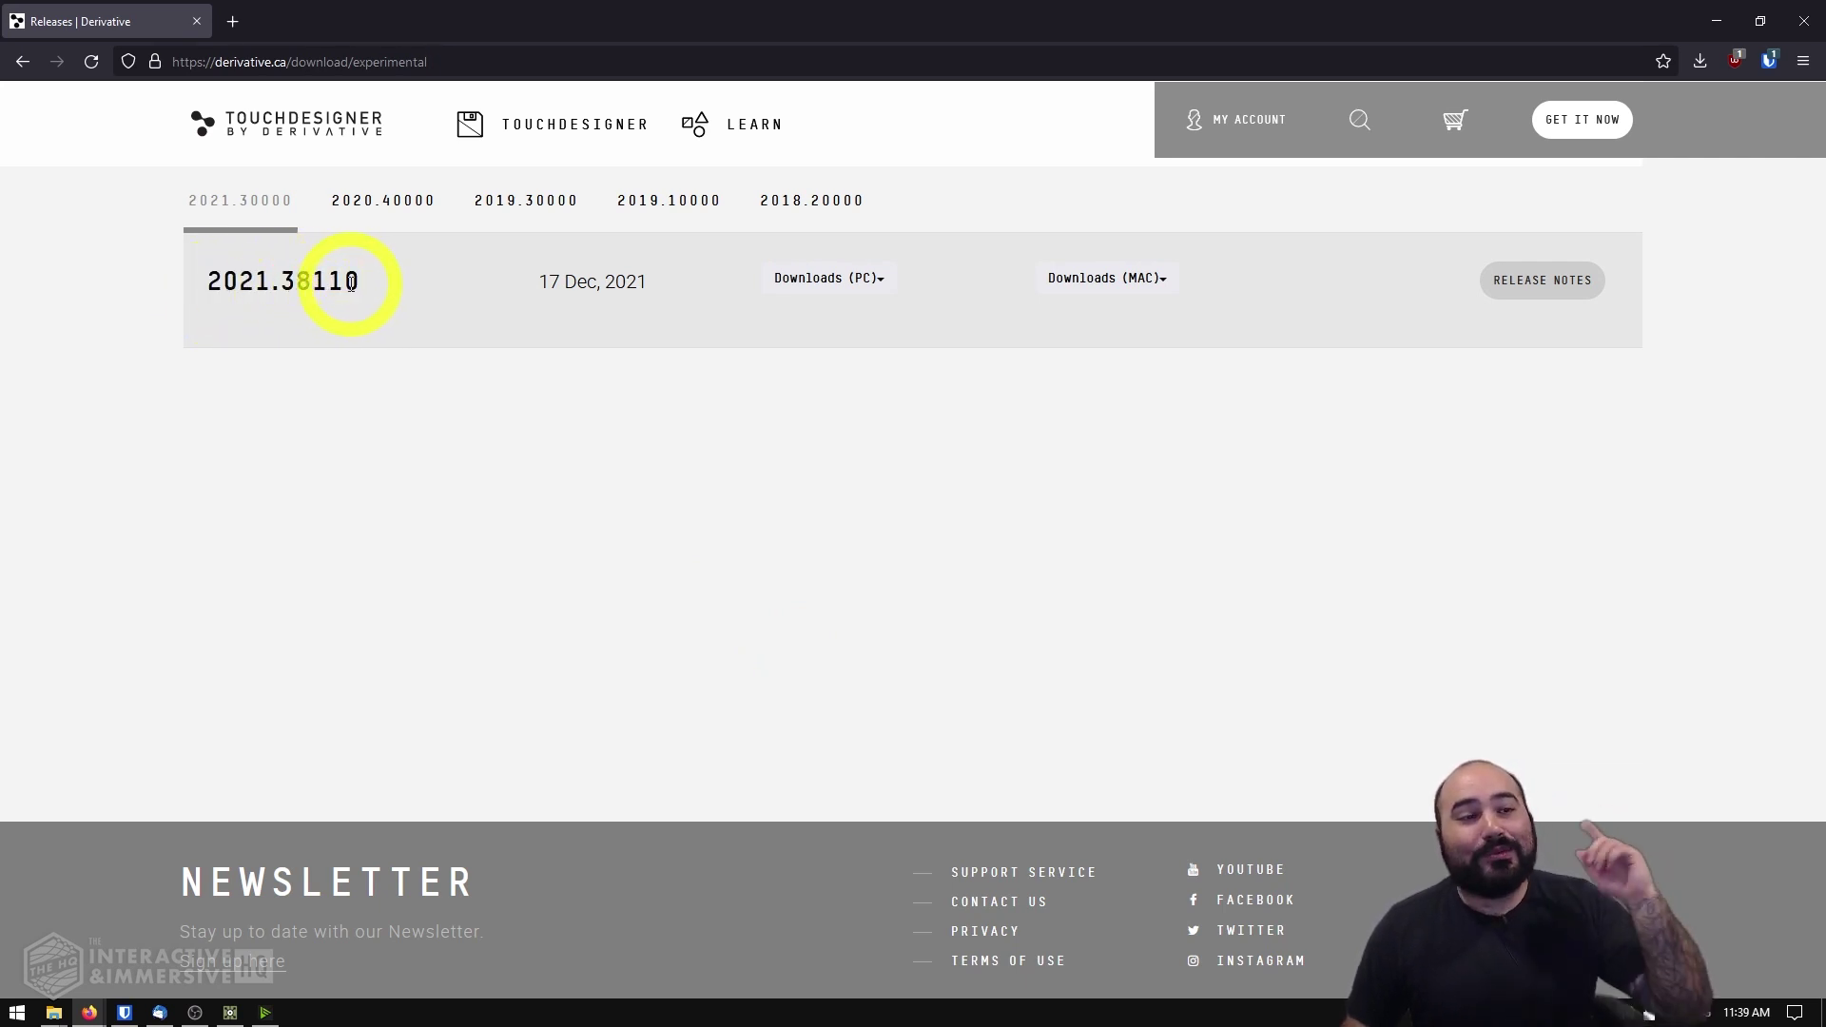
- Open the 2021.38110 release notes and scroll to its Known Issues list of serious bugs
{"action": "left_click", "coordinate": [1539, 284]}
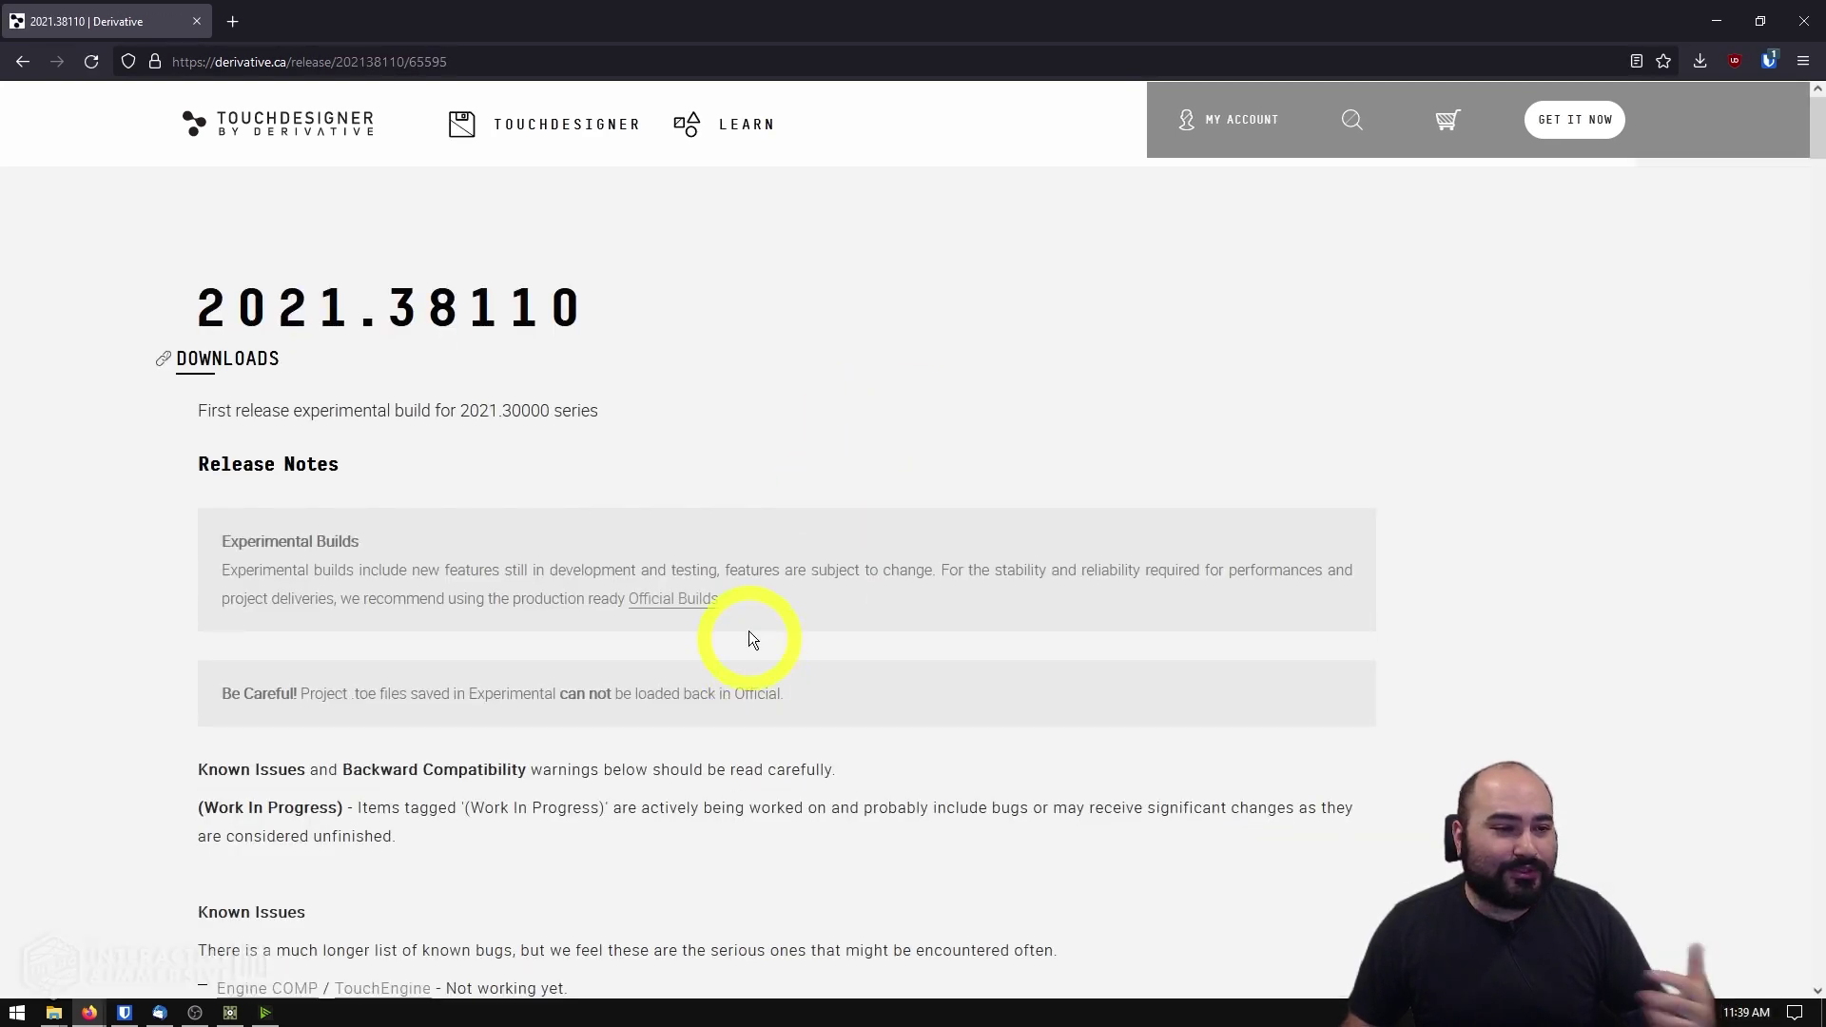
{"action": "scroll", "coordinate": [888, 631], "scroll_direction": "down", "scroll_amount": 5}
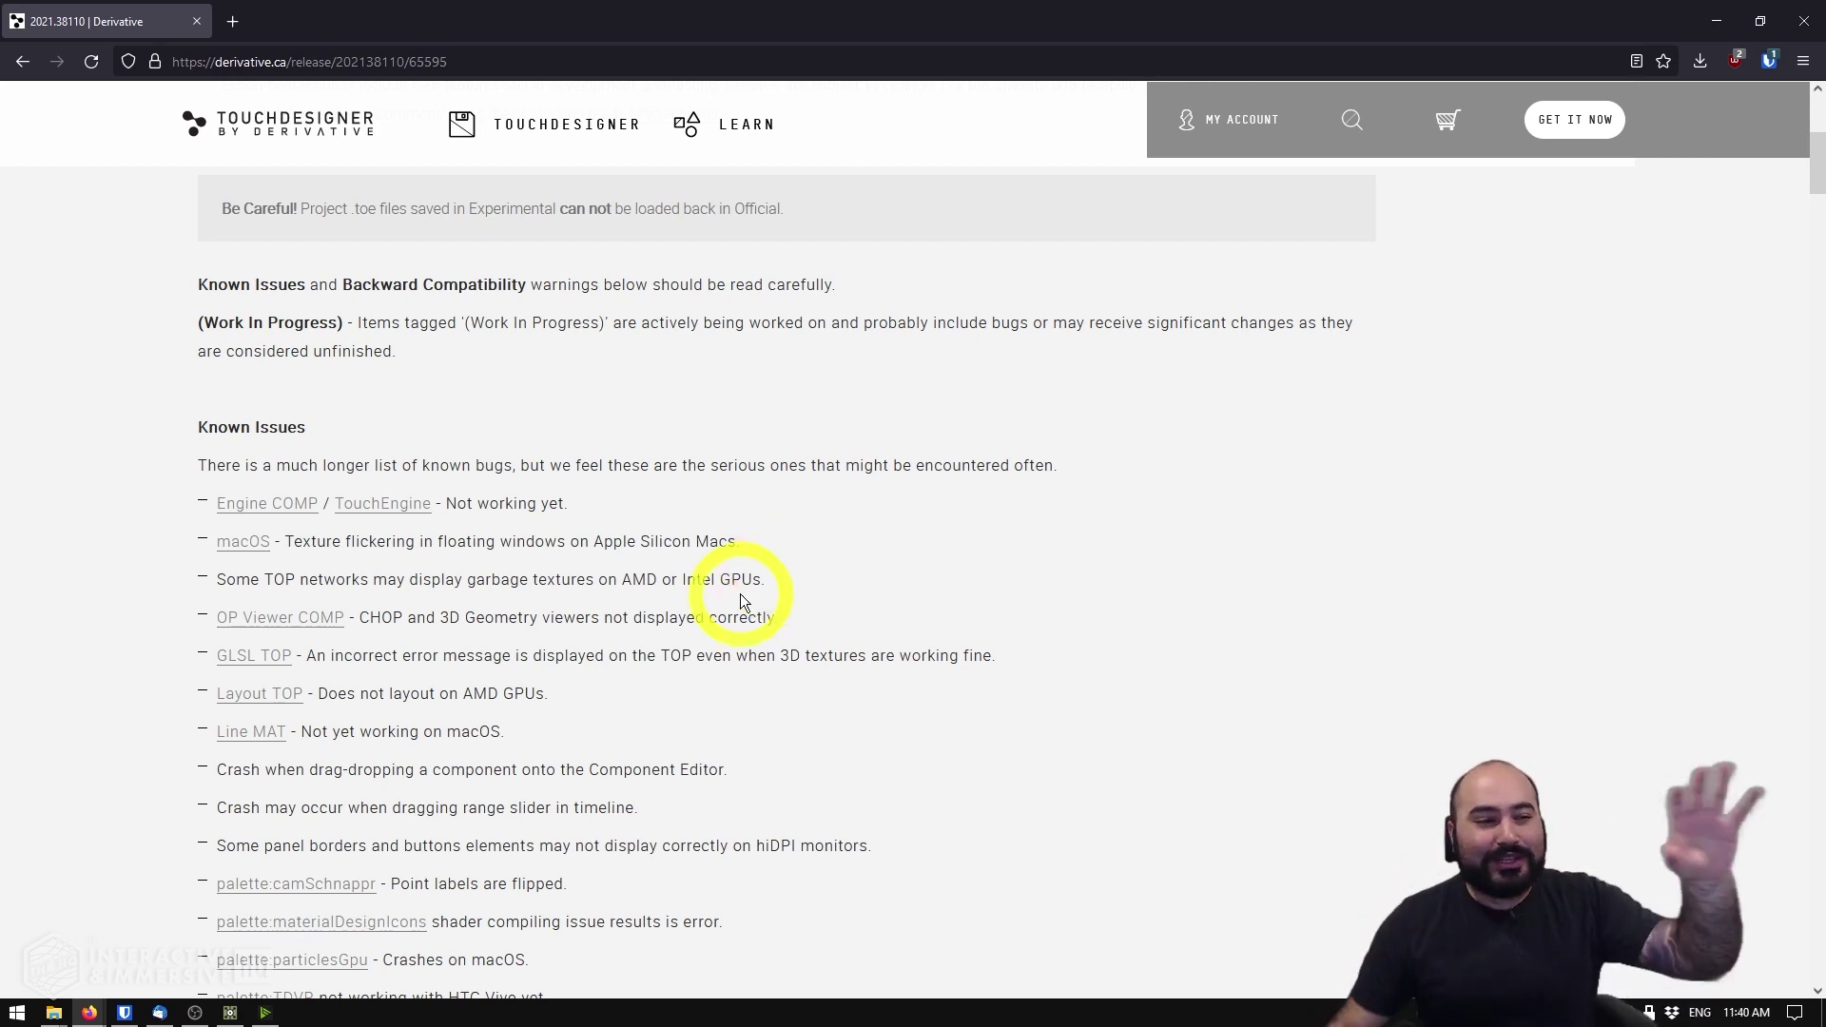
{"action": "scroll", "coordinate": [713, 590], "scroll_direction": "down", "scroll_amount": 2}
{"action": "left_click_drag", "start_coordinate": [220, 233], "coordinate": [637, 526]}
{"action": "left_click", "coordinate": [644, 535]}
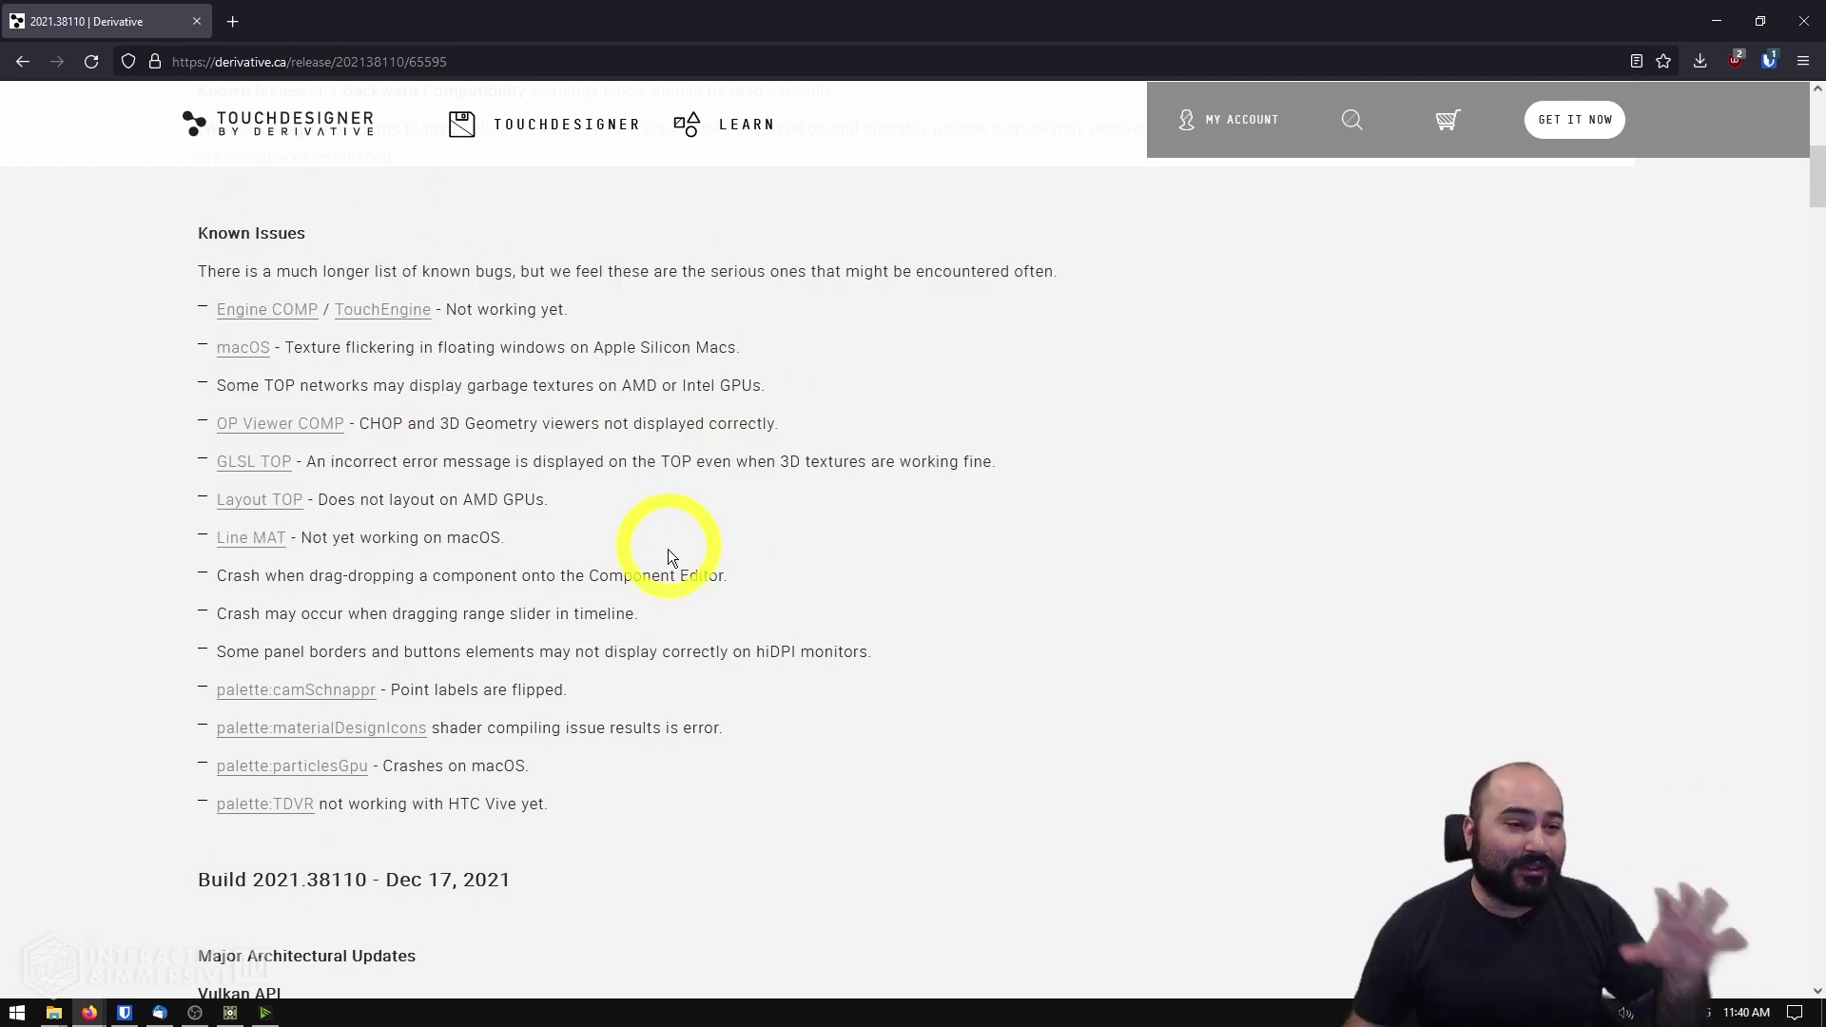
{"action": "scroll", "coordinate": [666, 598], "scroll_direction": "up", "scroll_amount": 2}
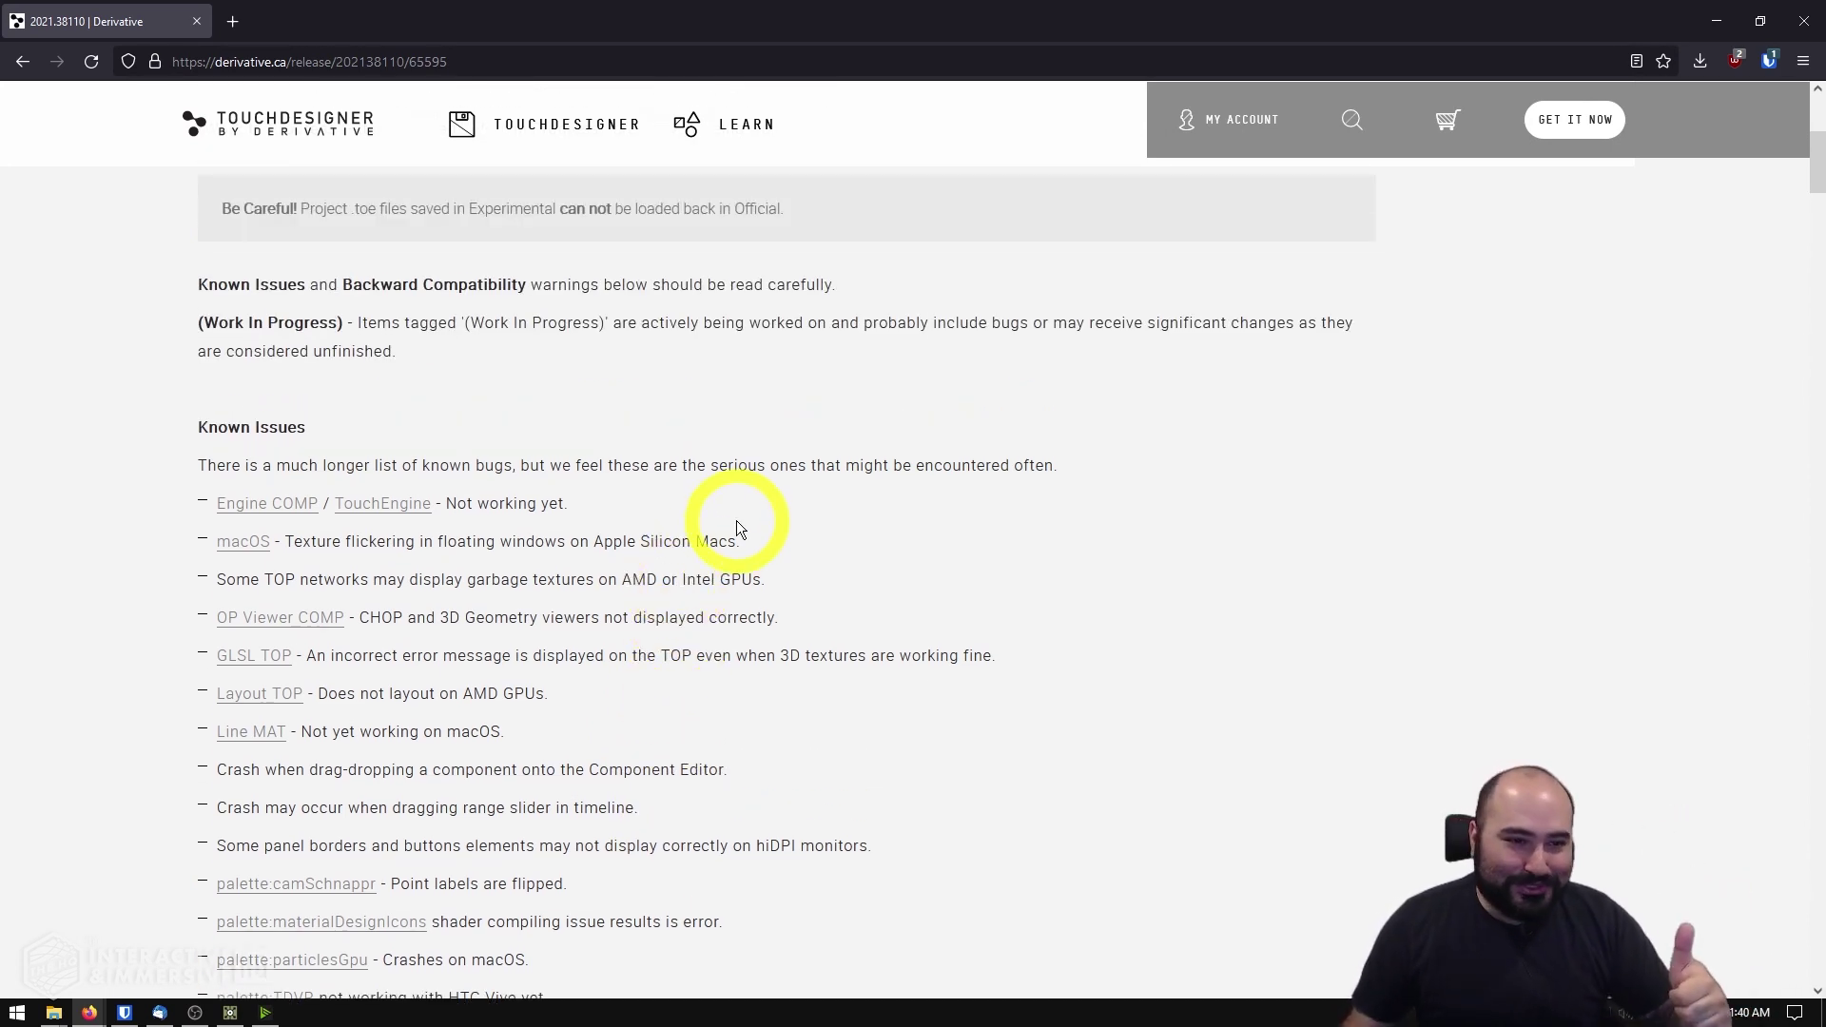
{"action": "scroll", "coordinate": [864, 598], "scroll_direction": "down", "scroll_amount": 2}
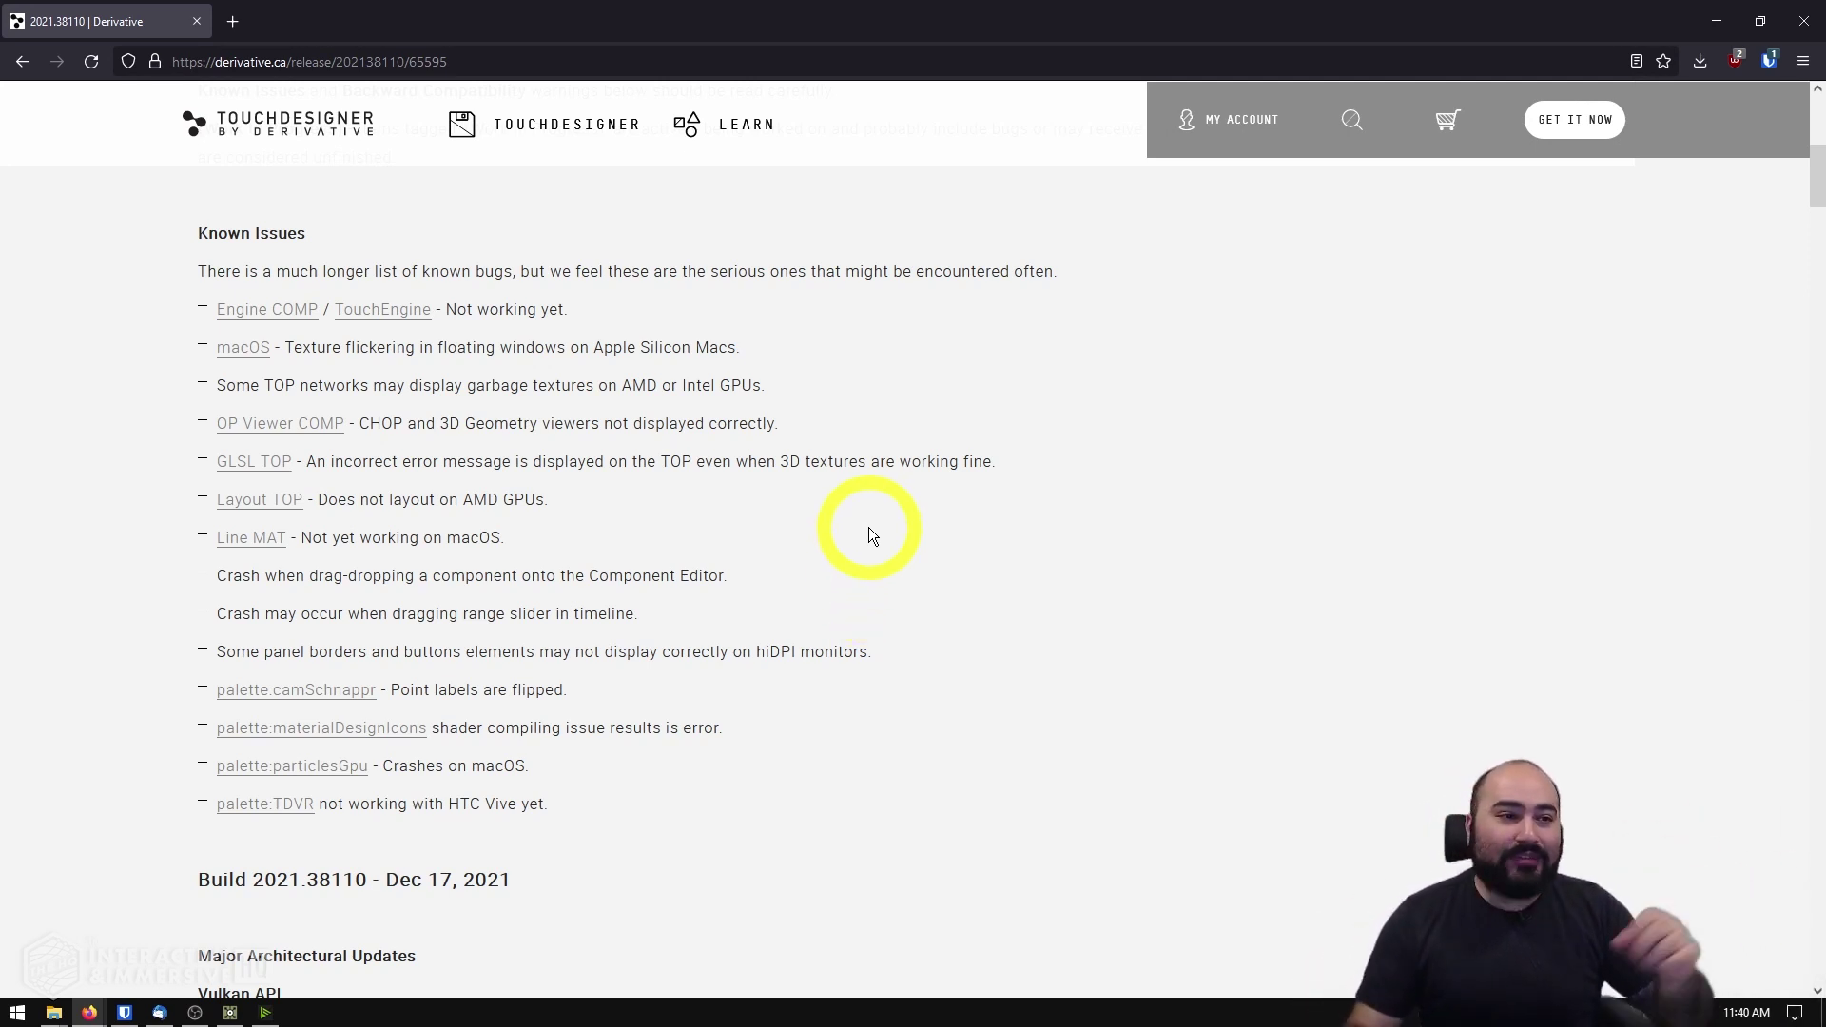
- Scroll past Vulkan, VST, SDI, ParGroups and New Operators to the Network Comments, Boxes, and Annotations entry
{"action": "scroll", "coordinate": [835, 507], "scroll_direction": "down", "scroll_amount": 8}
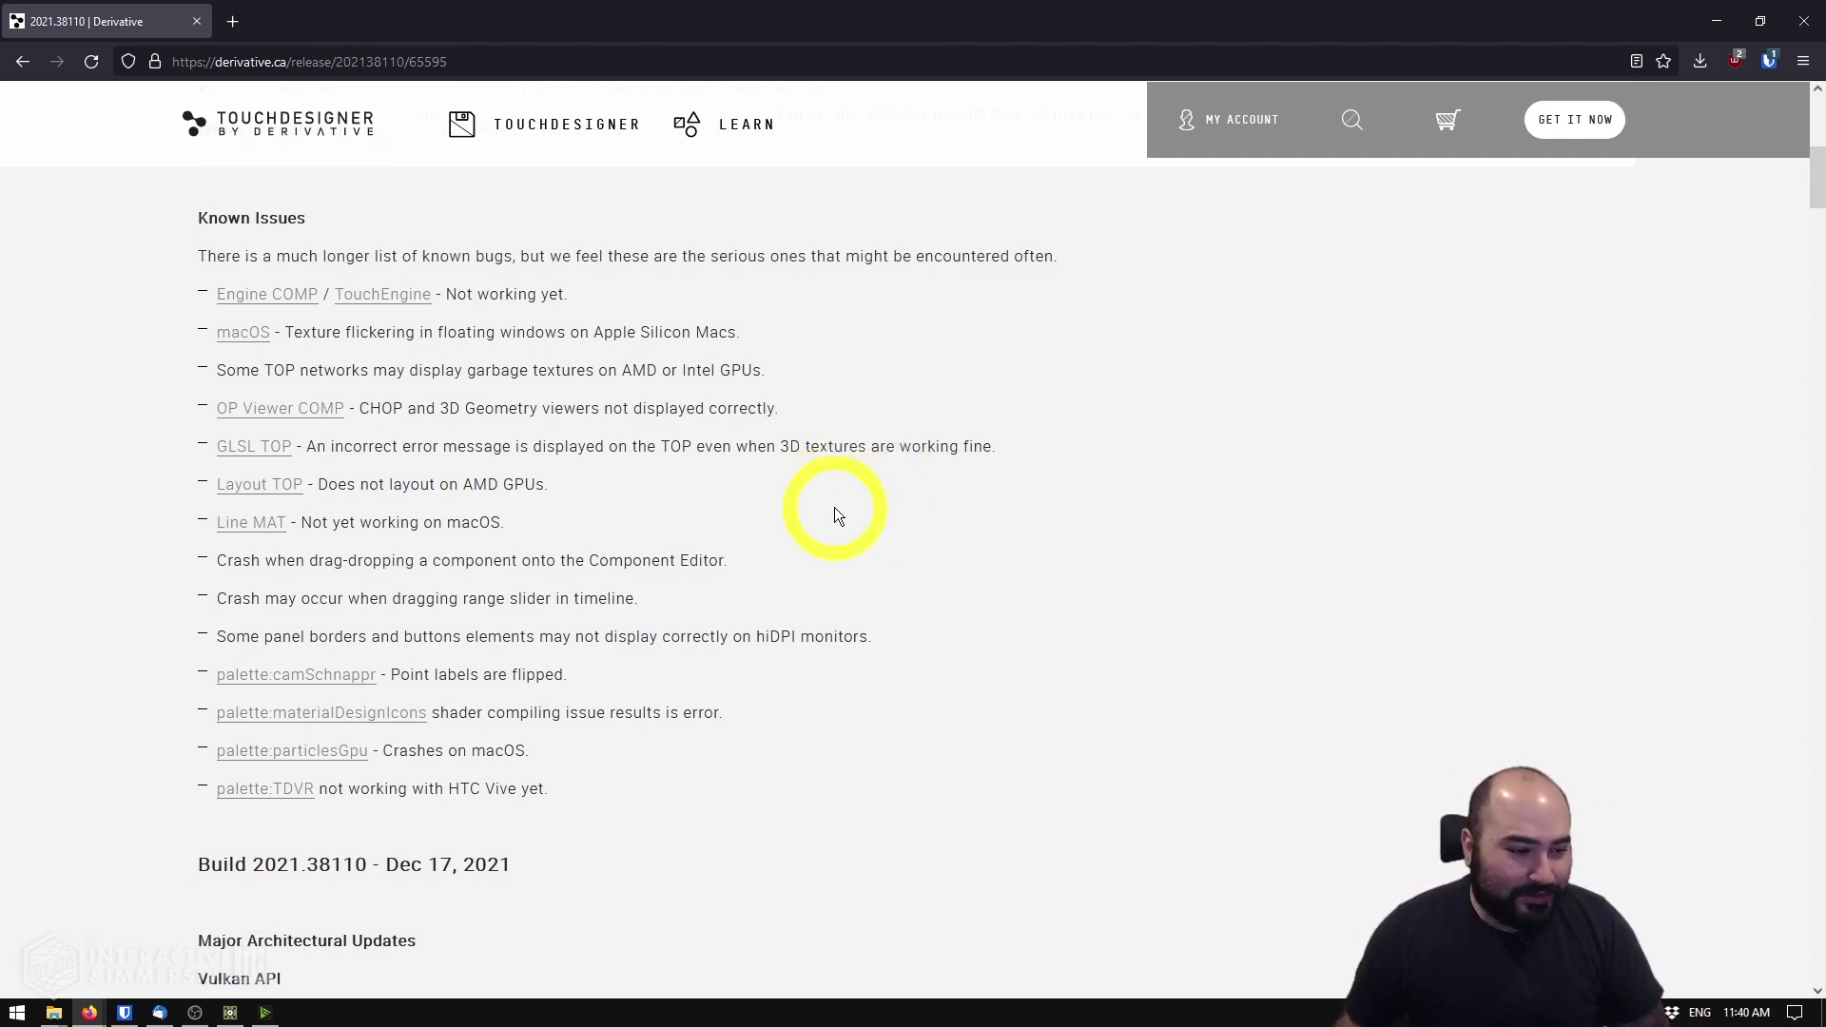
{"action": "scroll", "coordinate": [891, 571], "scroll_direction": "down", "scroll_amount": 4}
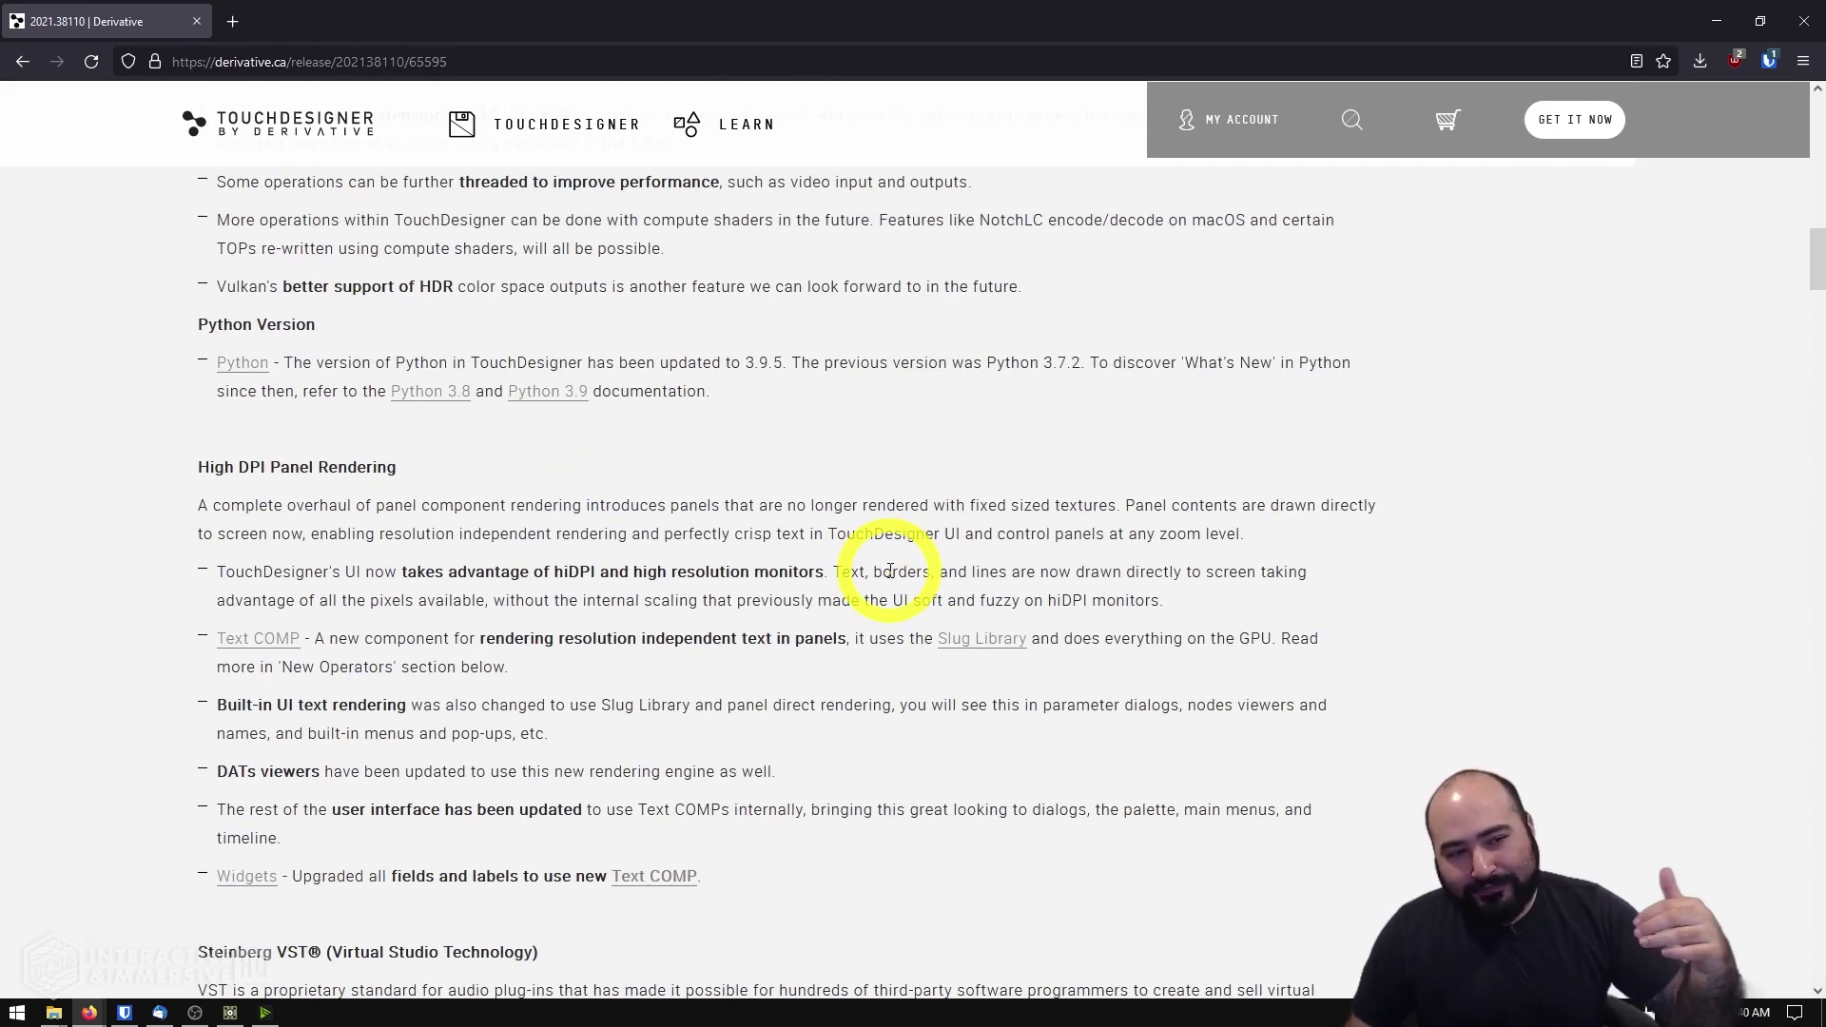
{"action": "scroll", "coordinate": [891, 571], "scroll_direction": "down", "scroll_amount": 11}
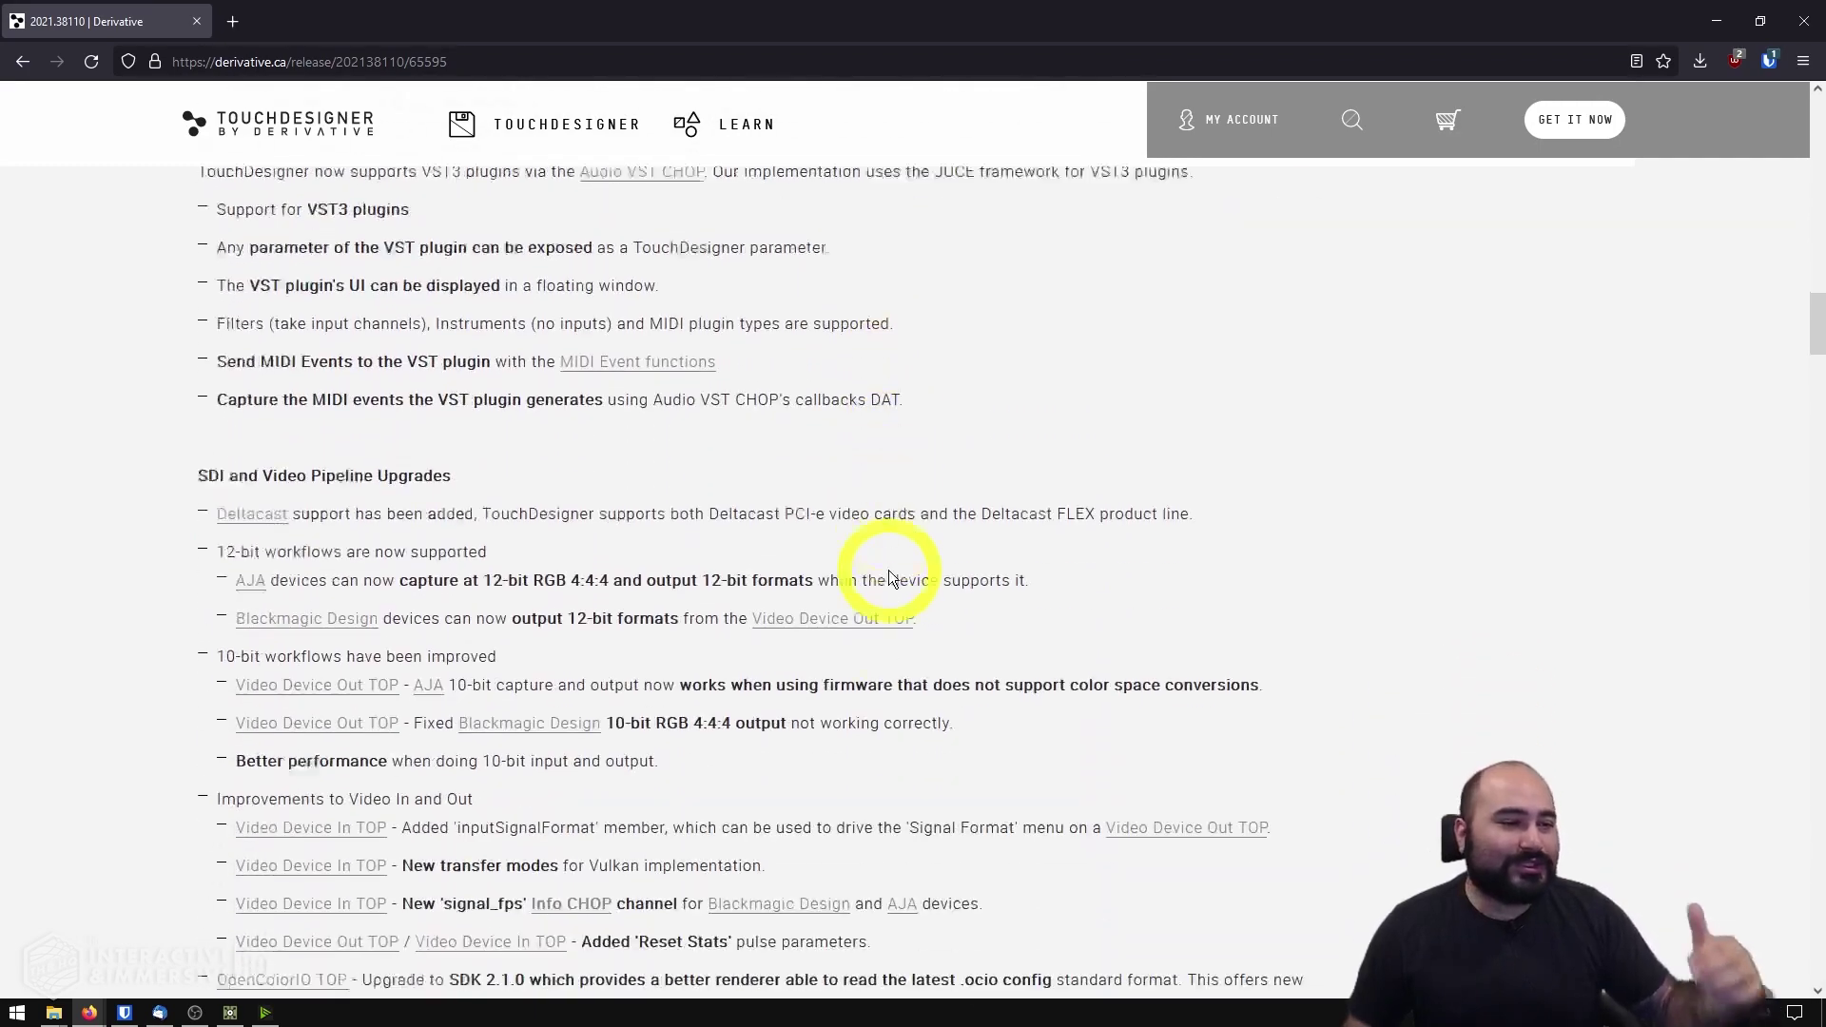
{"action": "scroll", "coordinate": [890, 574], "scroll_direction": "up", "scroll_amount": 4}
{"action": "scroll", "coordinate": [890, 574], "scroll_direction": "down", "scroll_amount": 7}
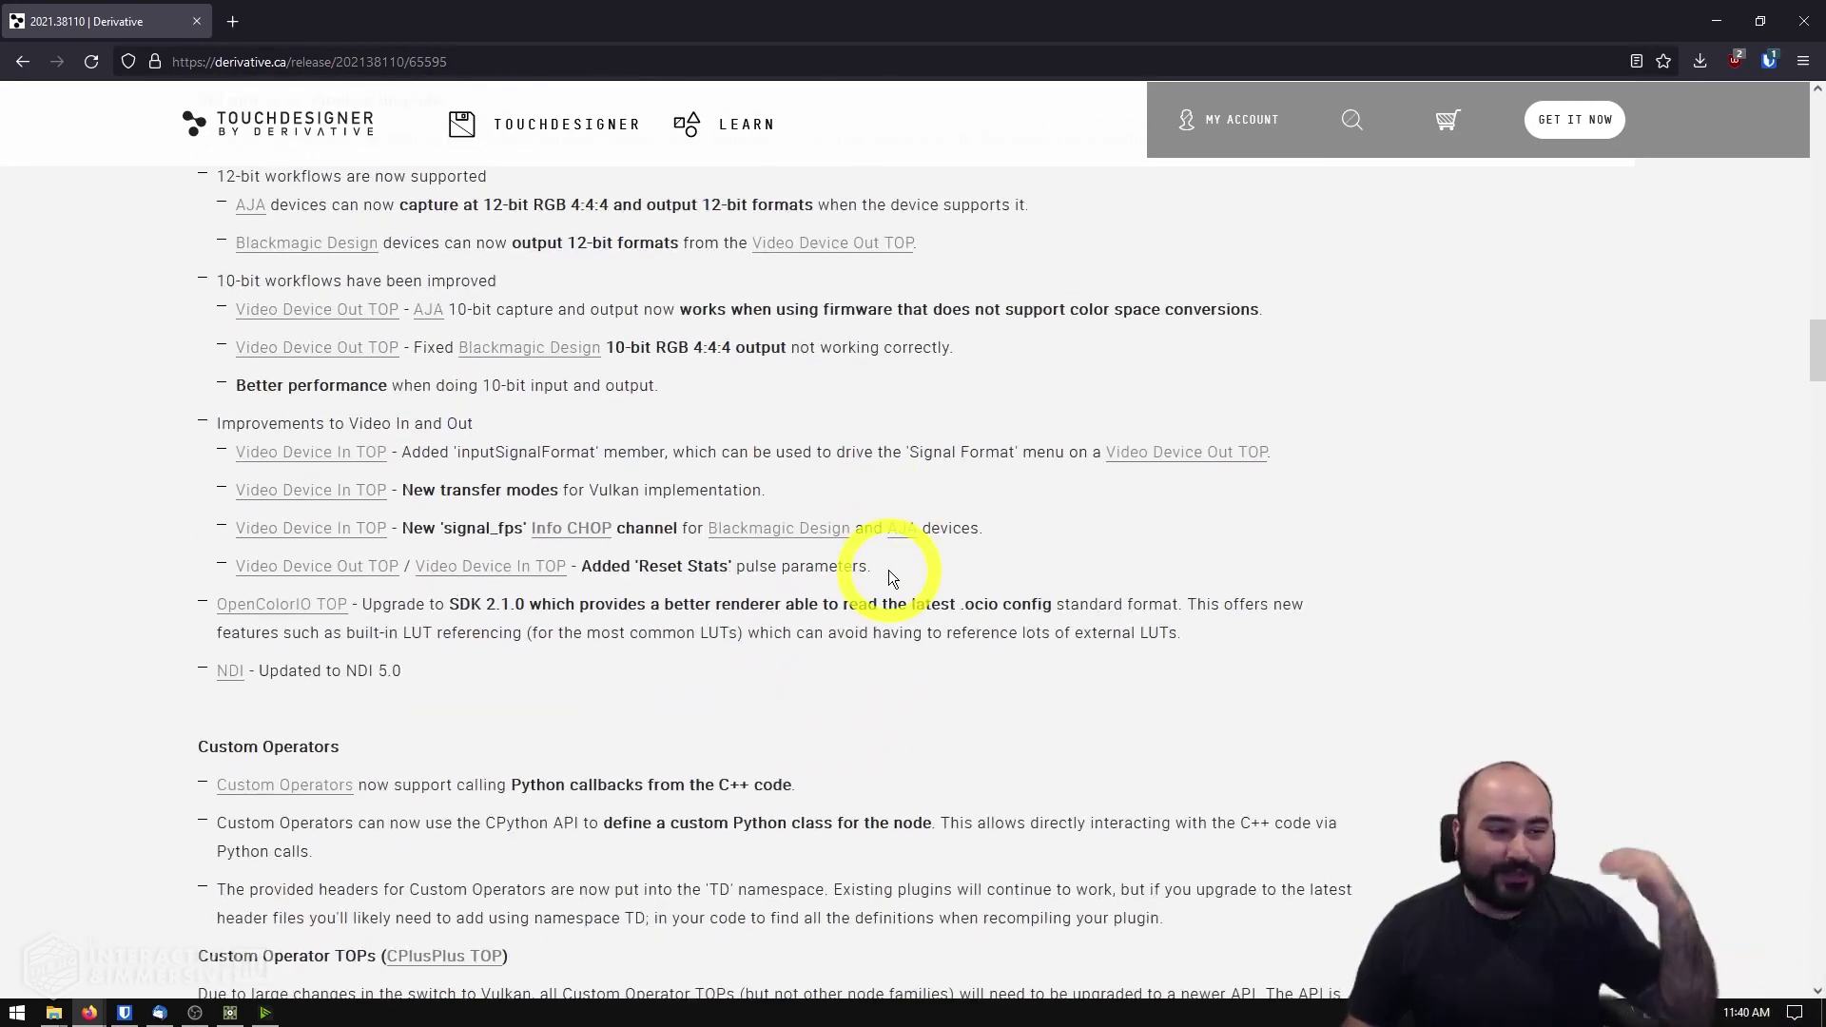
{"action": "scroll", "coordinate": [890, 571], "scroll_direction": "down", "scroll_amount": 8}
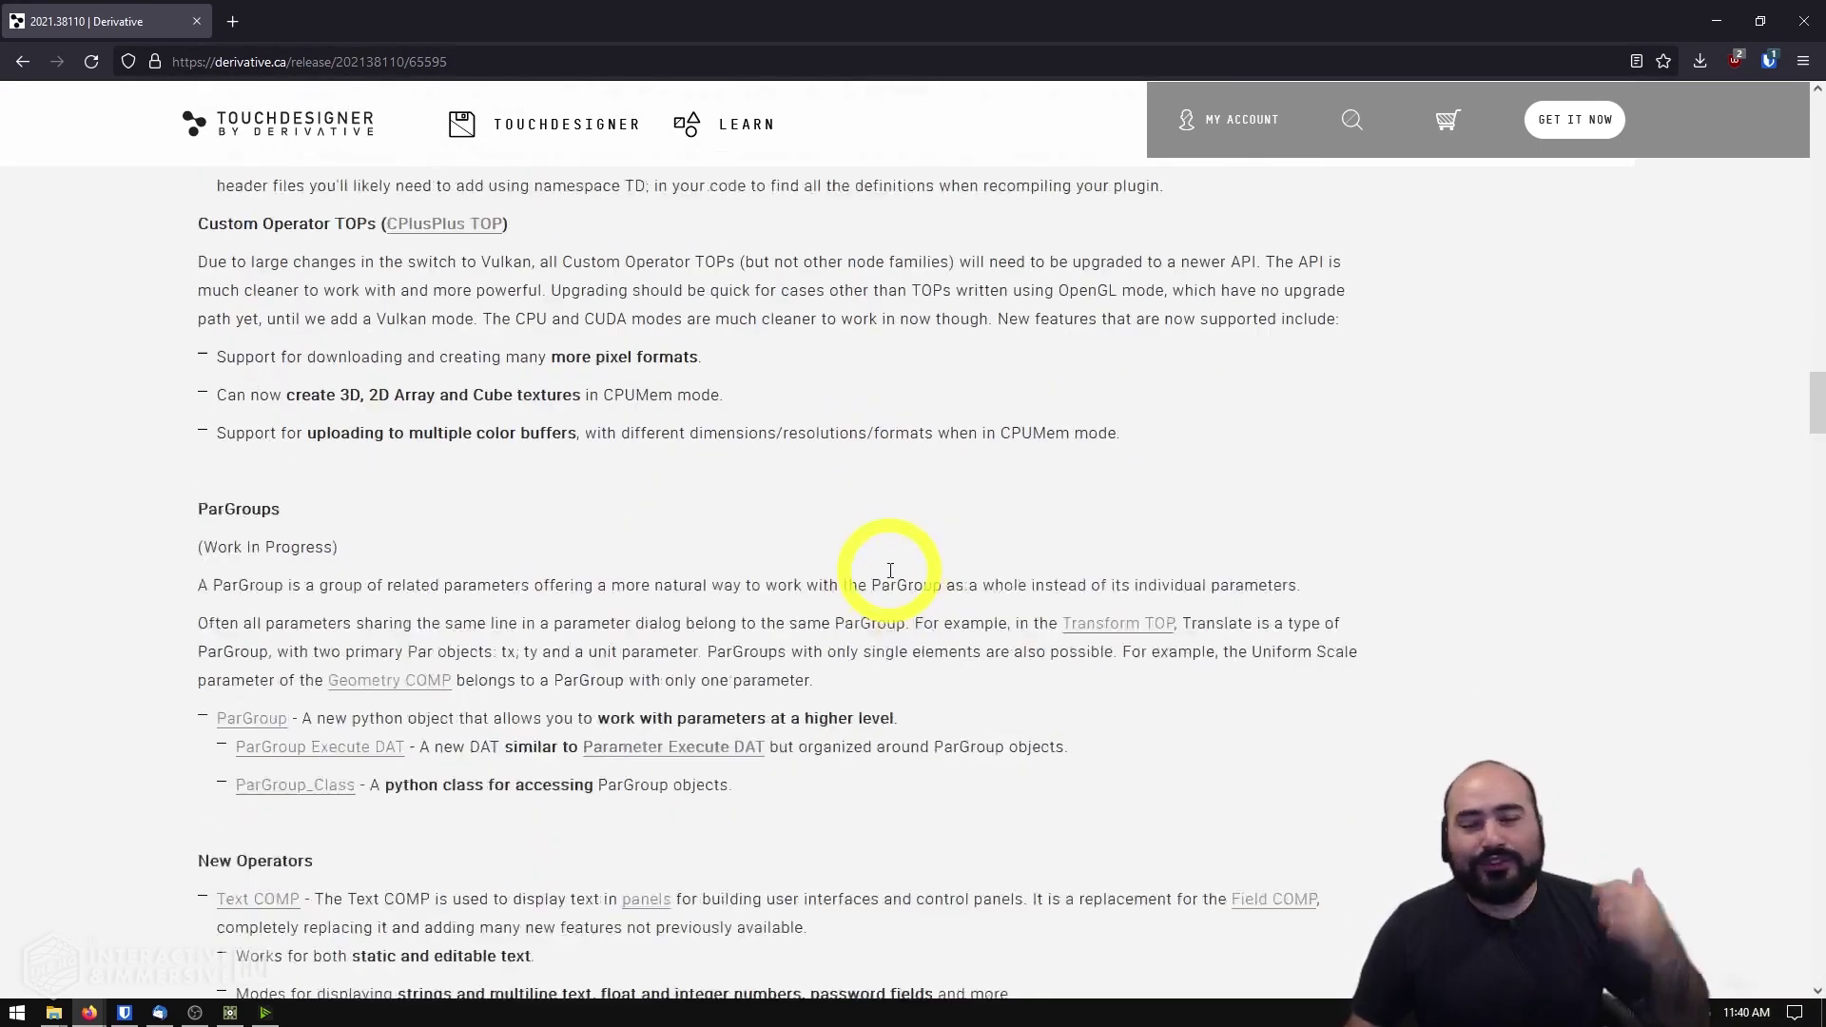
{"action": "scroll", "coordinate": [890, 571], "scroll_direction": "down", "scroll_amount": 4}
{"action": "scroll", "coordinate": [889, 580], "scroll_direction": "down", "scroll_amount": 4}
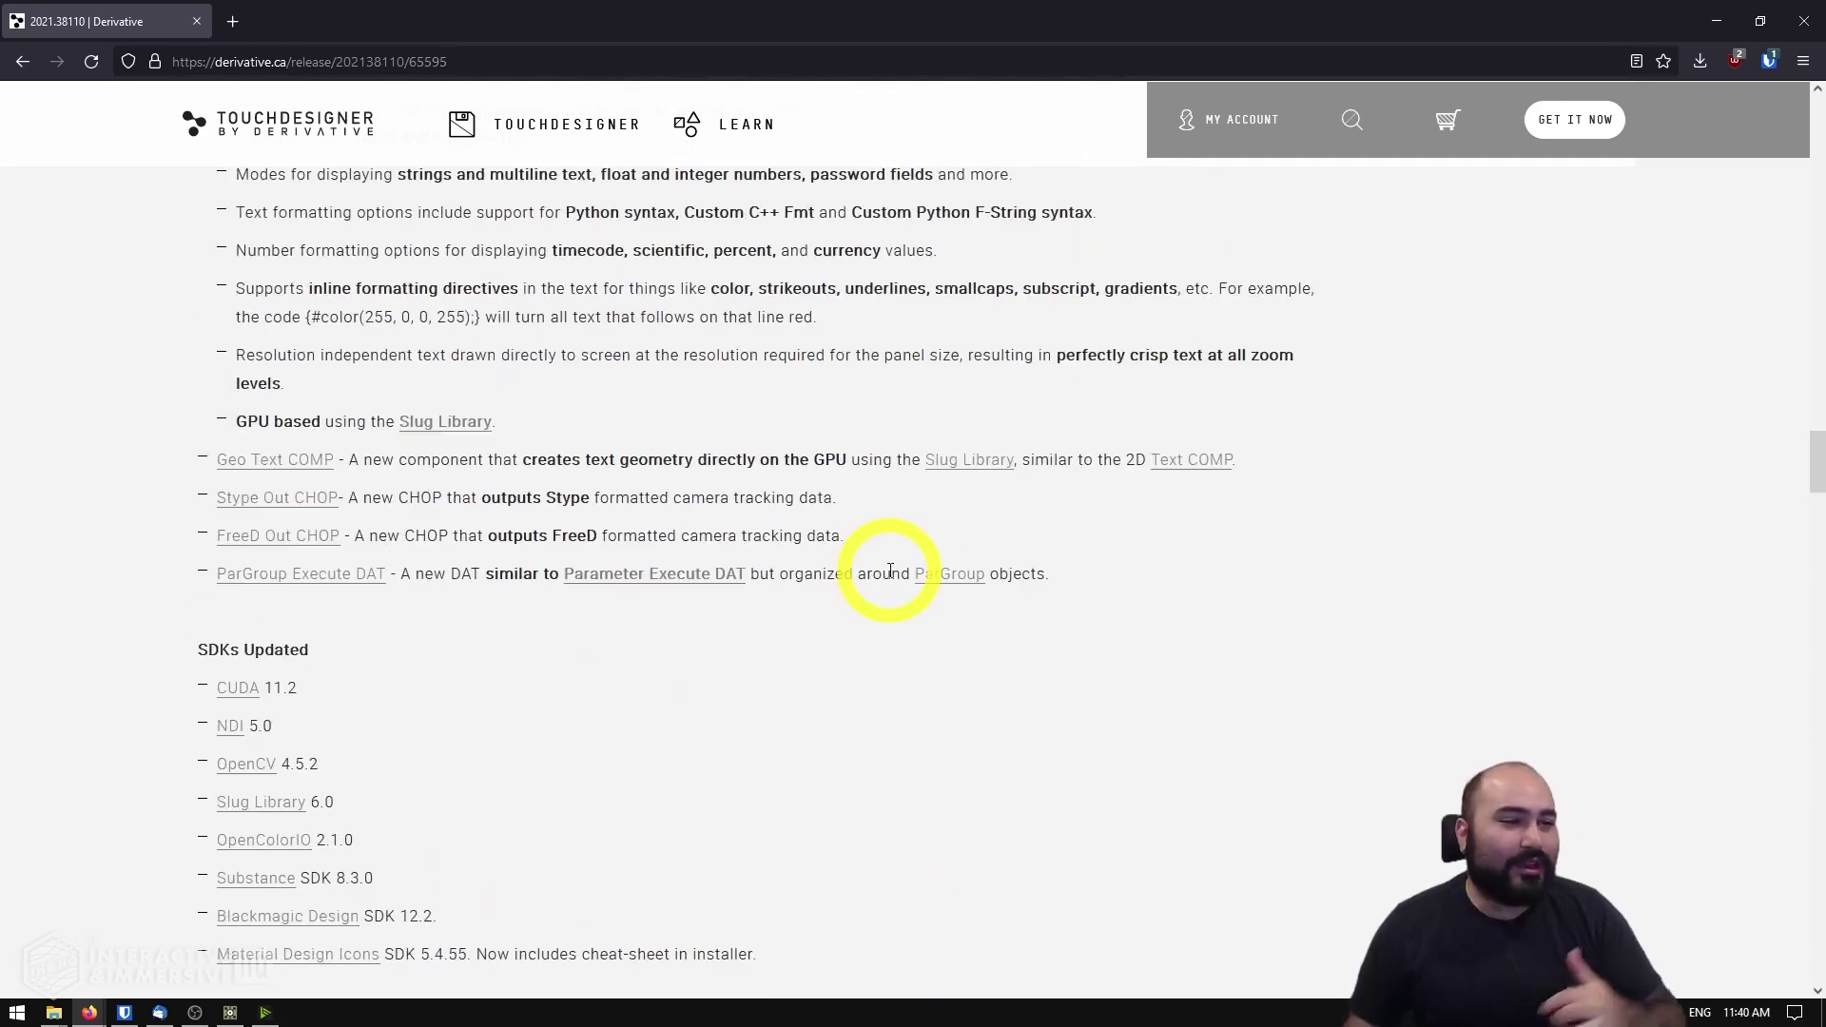
{"action": "scroll", "coordinate": [888, 576], "scroll_direction": "up", "scroll_amount": 2}
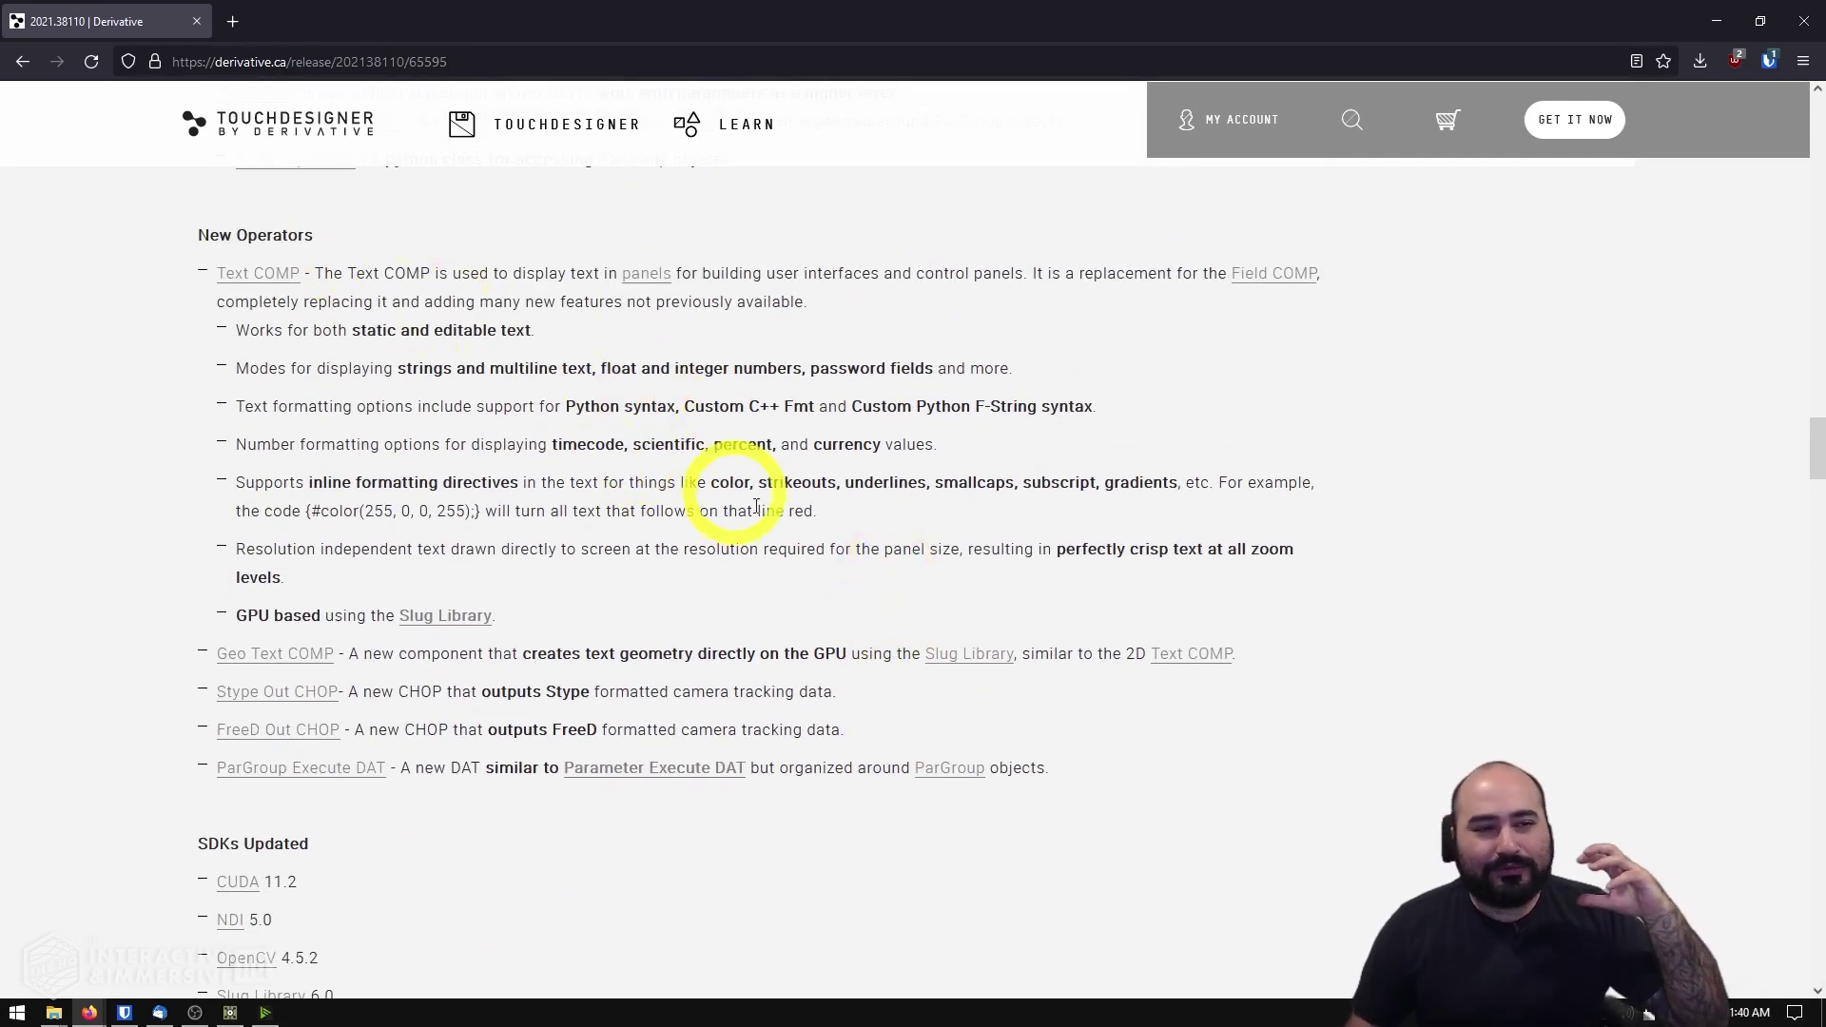
{"action": "scroll", "coordinate": [913, 571], "scroll_direction": "down", "scroll_amount": 10}
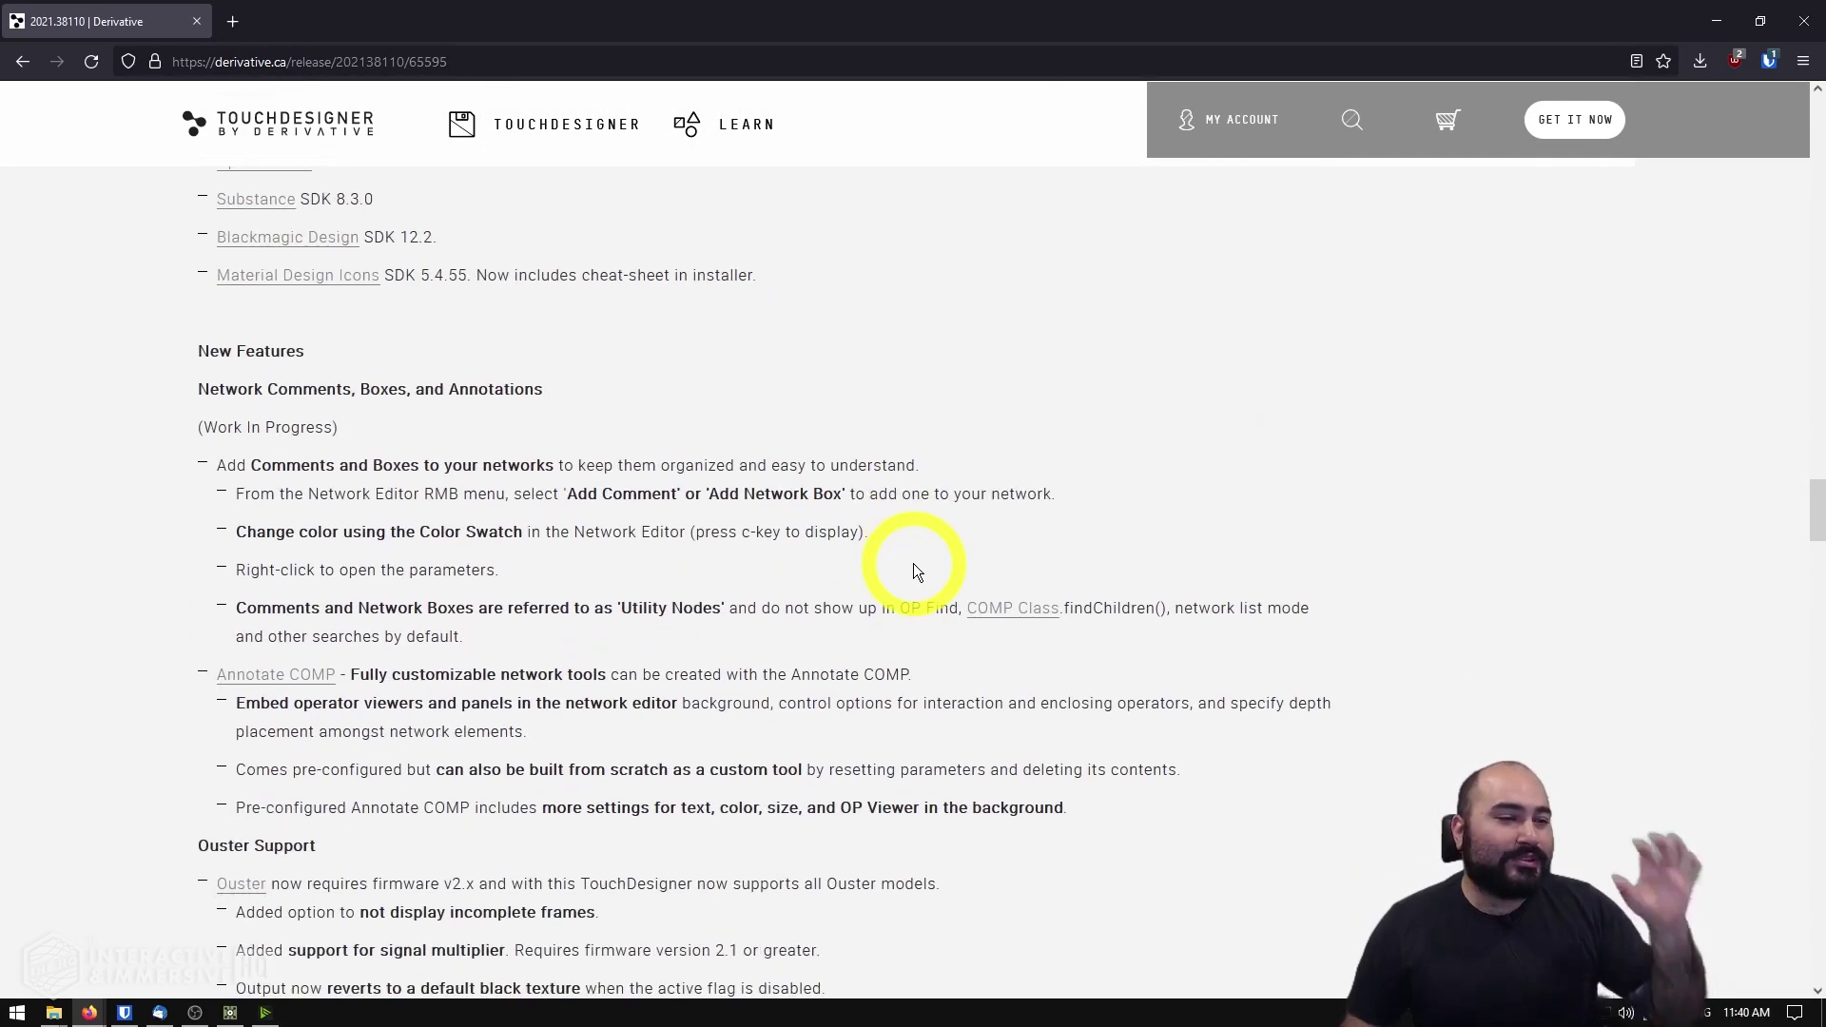